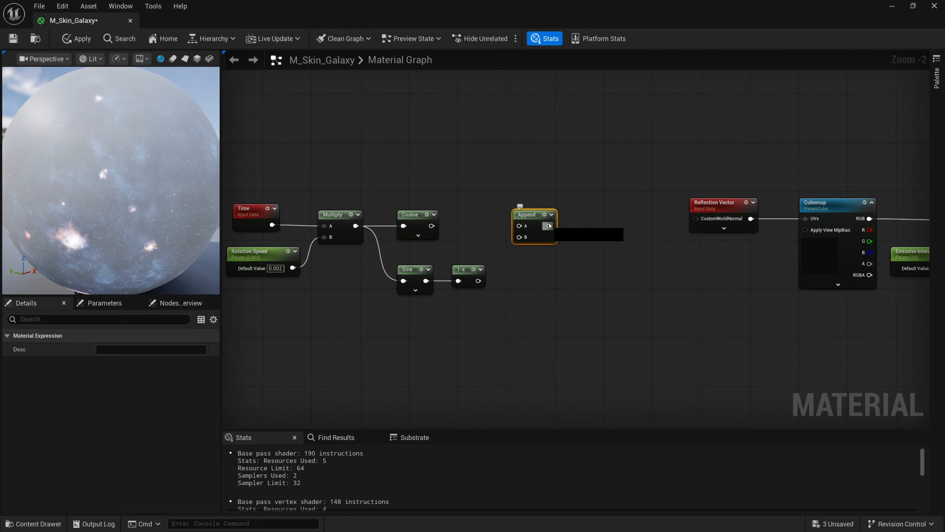
# Connect the Cosine output to the Append node's A input and the 1-x output to its B input
pyautogui.moveTo(431, 226); pyautogui.dragTo(519, 225)
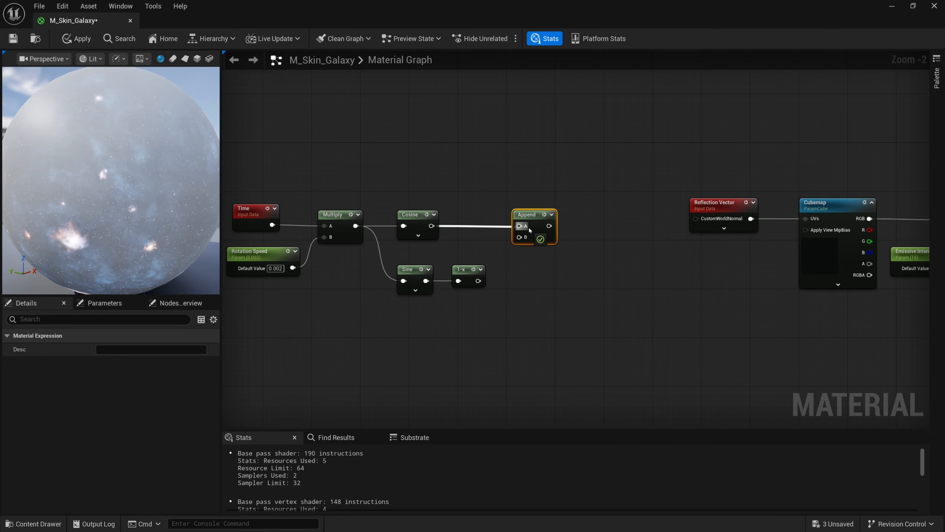
pyautogui.moveTo(478, 281); pyautogui.dragTo(578, 228)
pyautogui.moveTo(539, 262); pyautogui.dragTo(554, 234, button='right')
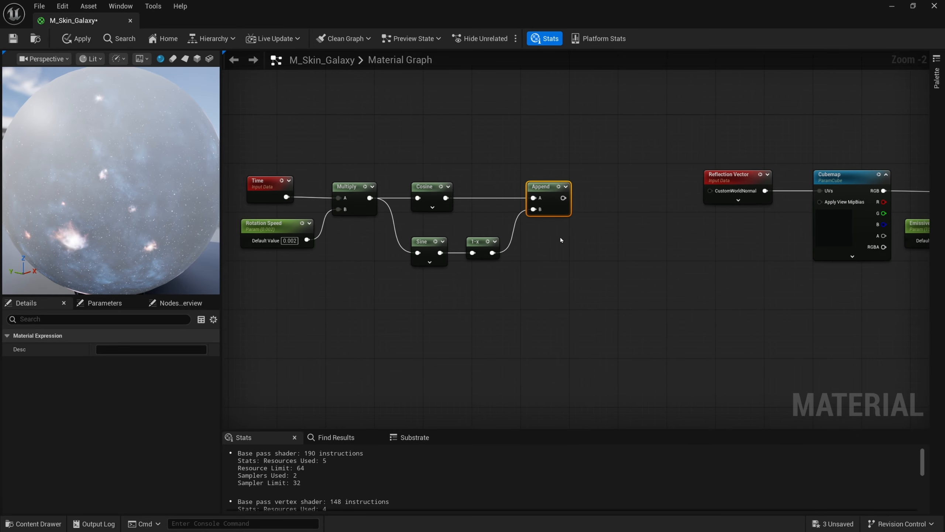
# Duplicate the Append node, place the copy beside the original, and feed the original Append into the copy's A input
pyautogui.hotkey('ctrl', 'c')
pyautogui.hotkey('ctrl', 'v')
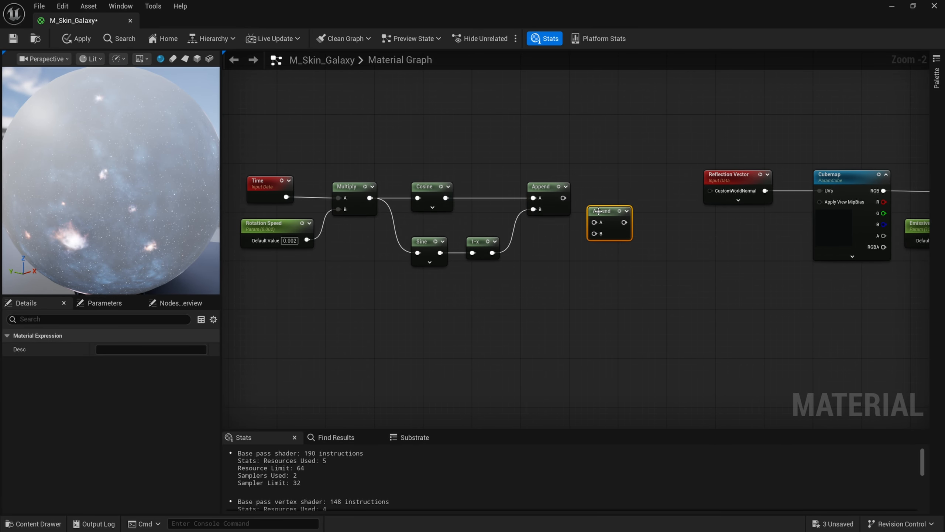
pyautogui.moveTo(607, 215)
pyautogui.mouseDown()
pyautogui.moveTo(618, 191)
pyautogui.moveTo(606, 198)
pyautogui.mouseUp()
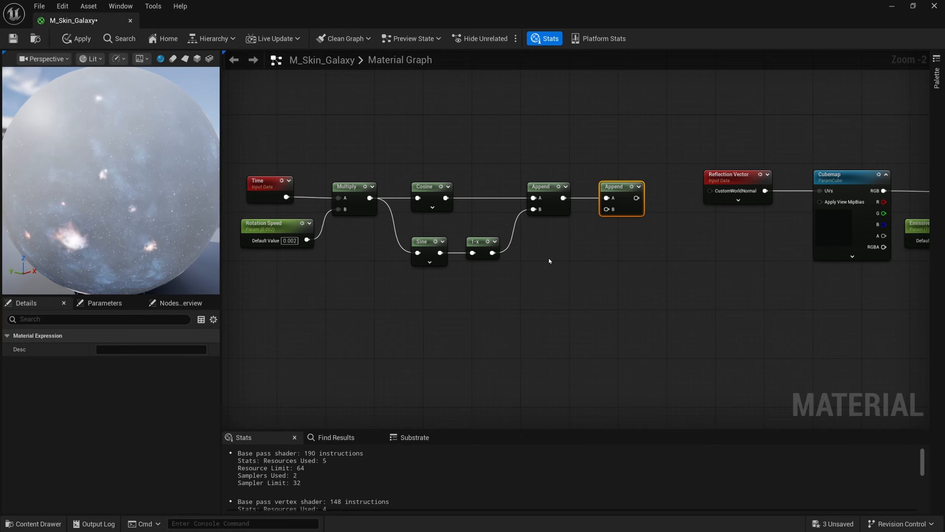
# Add a scalar parameter named Rotation Tilt below the Append nodes and connect it to the second Append's B input
pyautogui.click(538, 260)
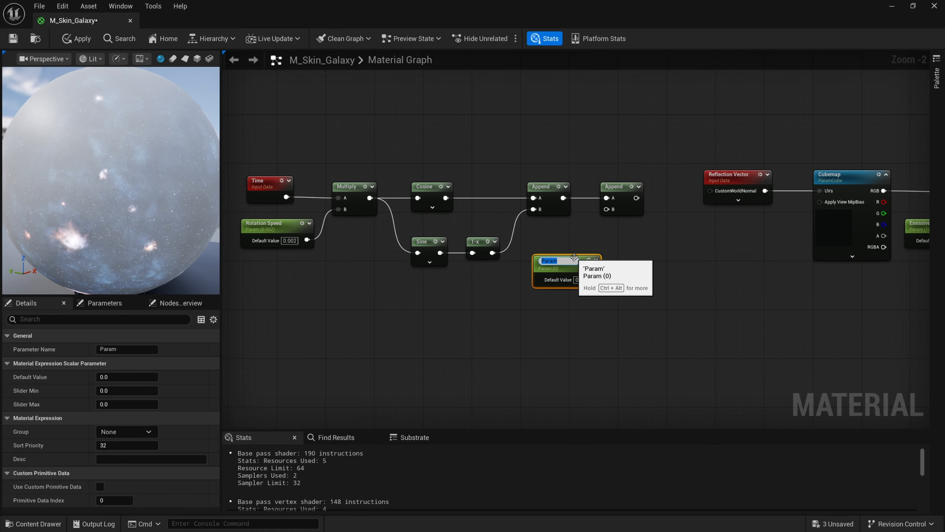
pyautogui.write('Rotation Tilt')
pyautogui.press('Return')
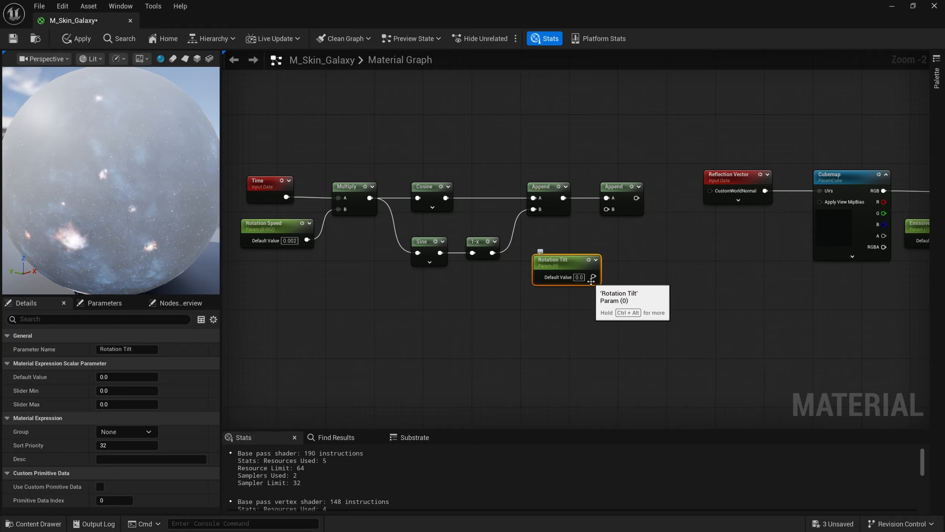
pyautogui.moveTo(594, 277); pyautogui.dragTo(607, 210)
pyautogui.moveTo(558, 260); pyautogui.dragTo(552, 247)
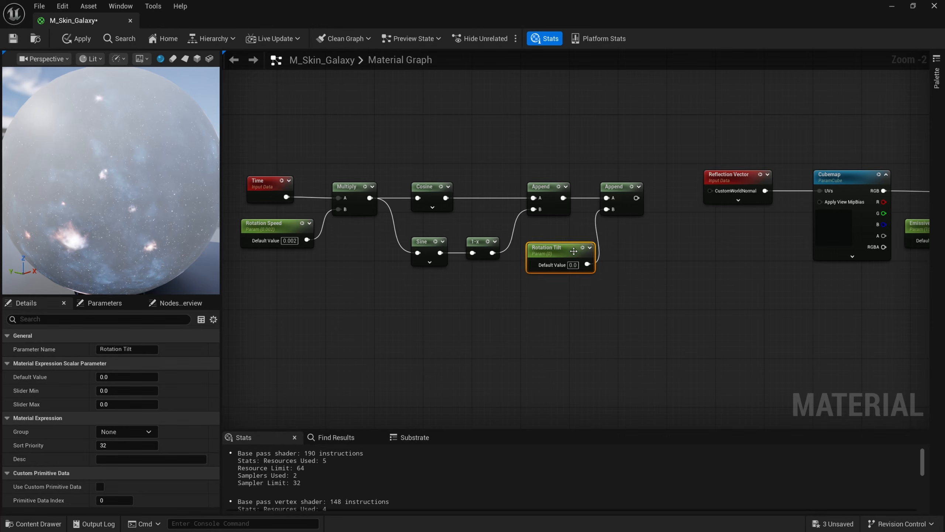
pyautogui.moveTo(603, 231); pyautogui.dragTo(526, 294)
# Select all the rotation nodes from Time to the second Append and shift them away from the Reflection Vector
pyautogui.moveTo(630, 205); pyautogui.dragTo(600, 217, button='right')
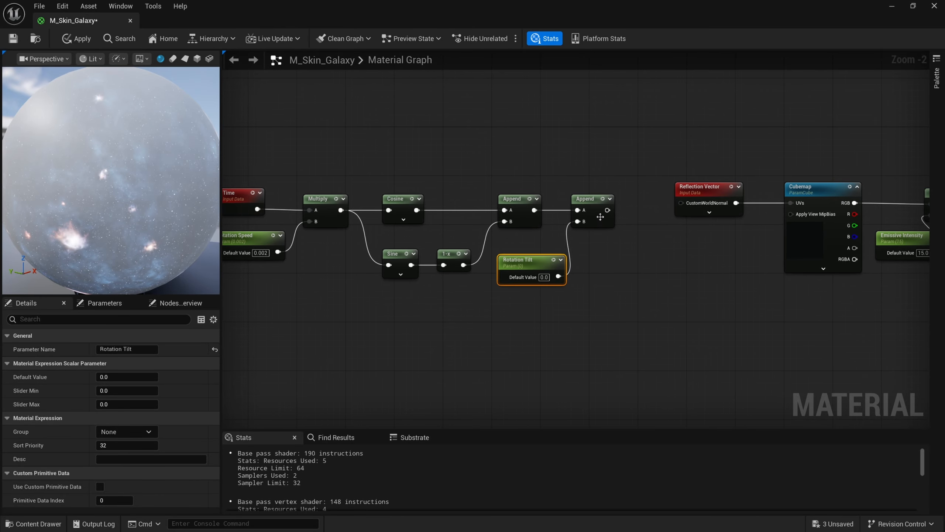
pyautogui.moveTo(591, 256); pyautogui.dragTo(610, 273, button='right')
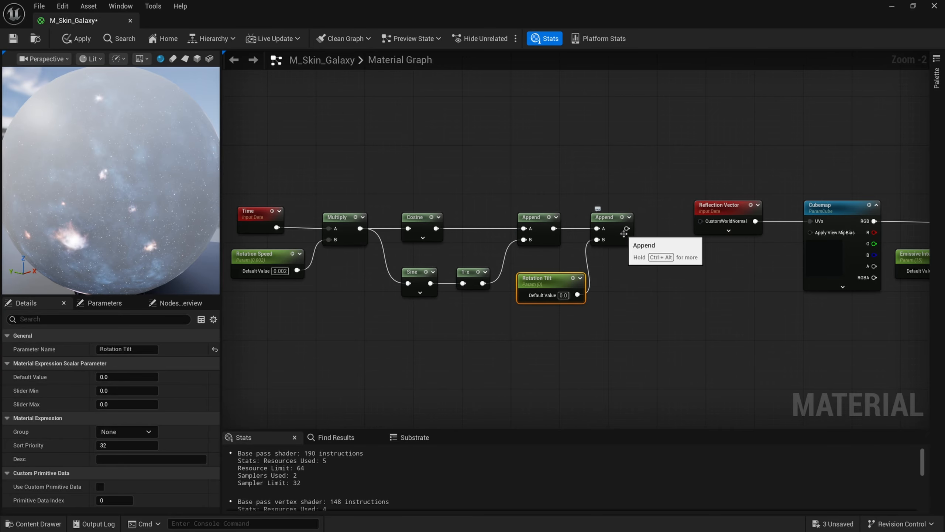
pyautogui.moveTo(625, 202); pyautogui.dragTo(671, 203, button='right')
pyautogui.moveTo(687, 186); pyautogui.dragTo(247, 305)
pyautogui.moveTo(314, 256); pyautogui.dragTo(289, 244)
# Add a Normalize node after the second Append and connect its output to the Reflection Vector's CustomWorldNormal input
pyautogui.moveTo(649, 216); pyautogui.dragTo(675, 217)
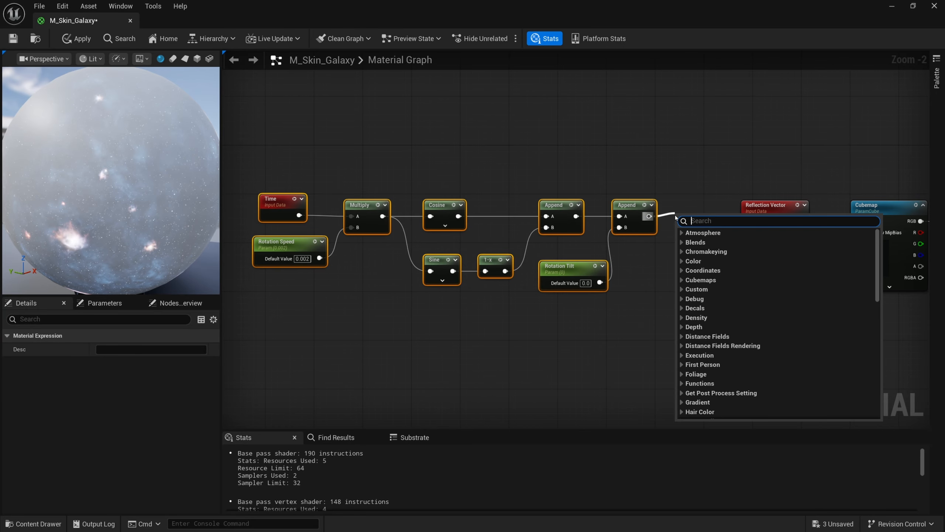
pyautogui.write('normal')
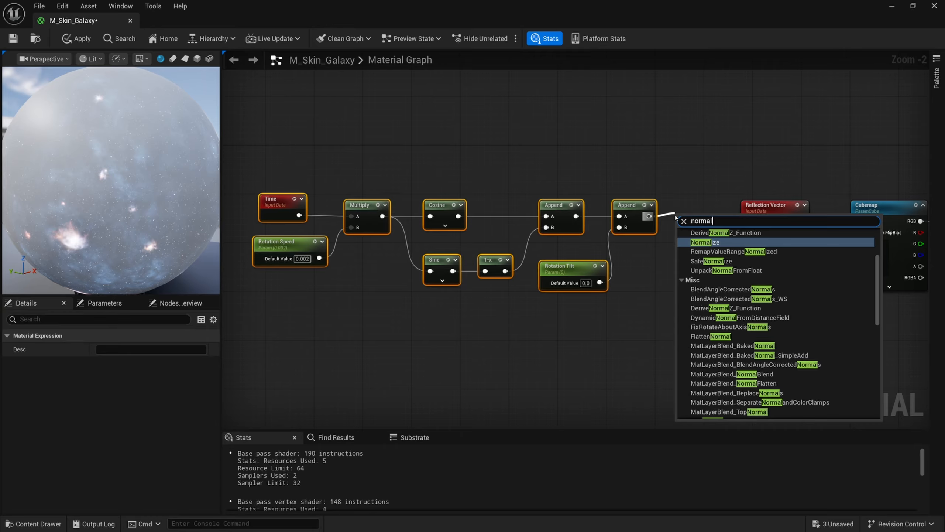
pyautogui.press('Return')
pyautogui.moveTo(676, 214); pyautogui.dragTo(751, 224)
# Select the rotation nodes through Normalize and straighten the connections between them
pyautogui.moveTo(700, 169); pyautogui.dragTo(315, 295)
pyautogui.press('q')
pyautogui.press('Right')
pyautogui.moveTo(640, 277); pyautogui.dragTo(535, 279, button='right')
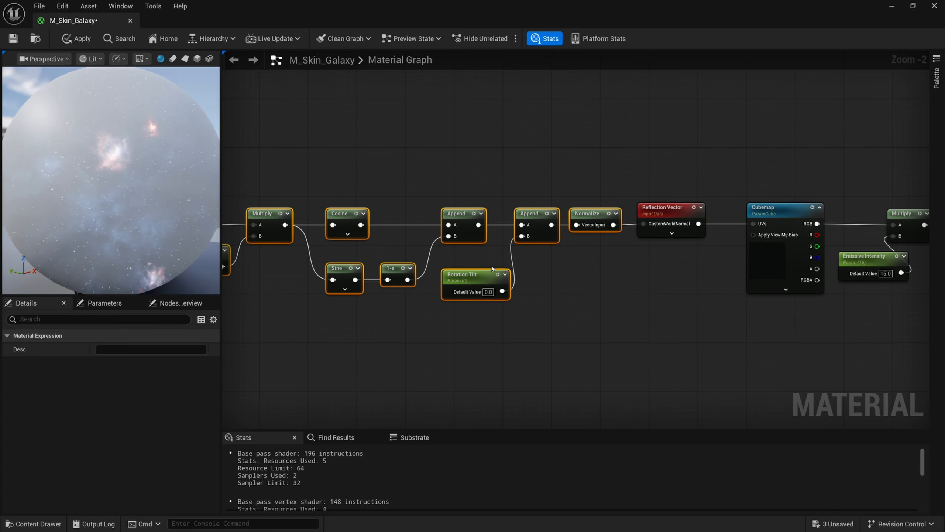
# Add a constant node with value 0 above the material output node and connect it to Base Color
pyautogui.moveTo(112, 186); pyautogui.dragTo(49, 186)
pyautogui.moveTo(149, 186); pyautogui.dragTo(47, 189)
pyautogui.moveTo(111, 219)
pyautogui.mouseDown()
pyautogui.moveTo(98, 218)
pyautogui.moveTo(123, 212)
pyautogui.mouseUp()
pyautogui.scroll(-2, 112, 209)
pyautogui.moveTo(669, 281)
pyautogui.mouseDown(button='right')
pyautogui.moveTo(627, 275)
pyautogui.moveTo(648, 270)
pyautogui.moveTo(451, 278)
pyautogui.mouseUp(button='right')
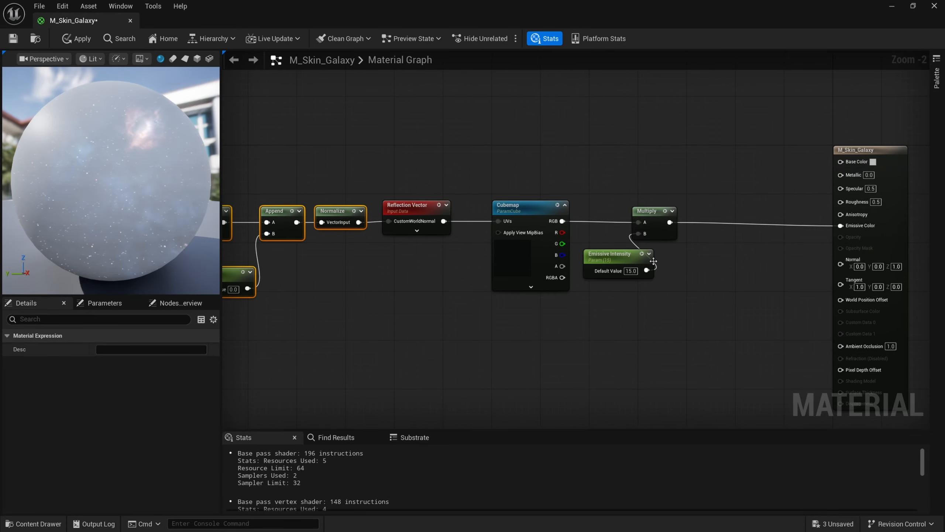
pyautogui.moveTo(669, 261); pyautogui.dragTo(600, 273, button='right')
pyautogui.moveTo(786, 162); pyautogui.dragTo(651, 199, button='right')
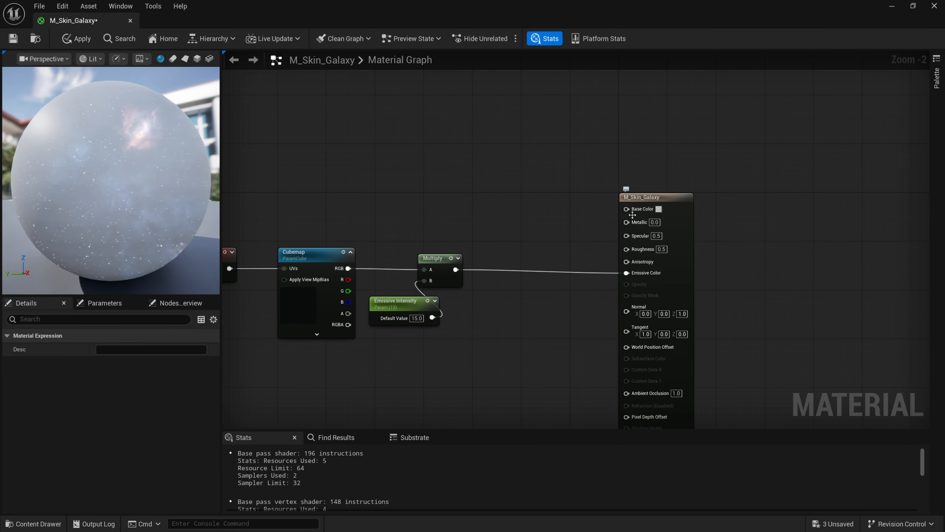
pyautogui.moveTo(593, 211); pyautogui.dragTo(583, 245, button='right')
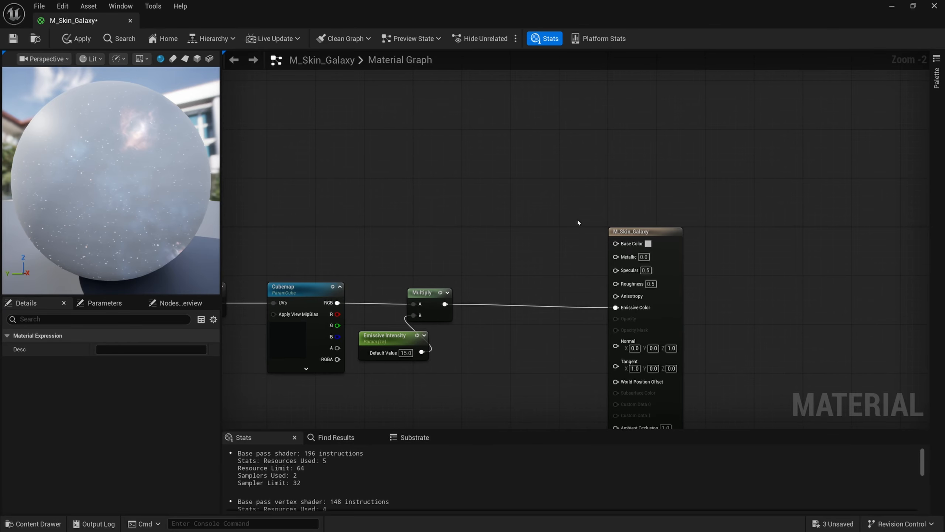
pyautogui.click(601, 189)
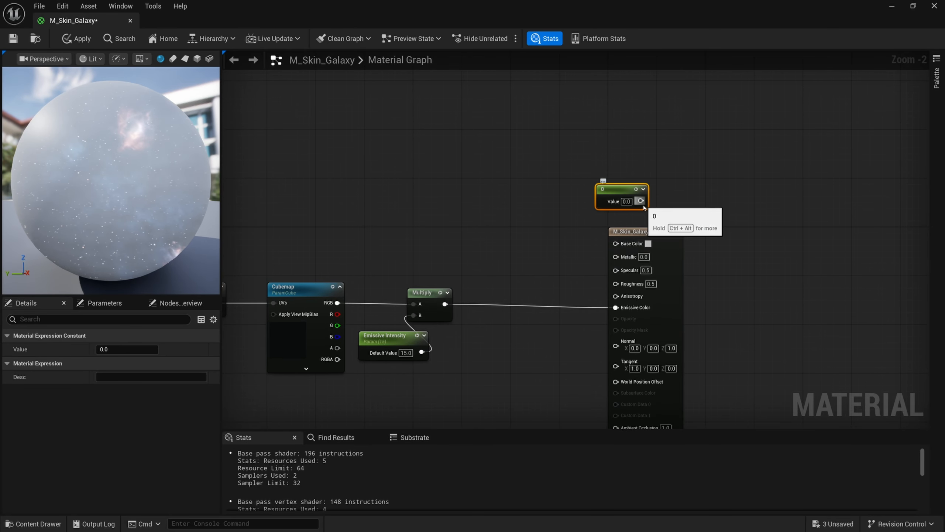
pyautogui.moveTo(615, 195)
pyautogui.mouseDown()
pyautogui.moveTo(624, 244)
pyautogui.moveTo(623, 207)
pyautogui.mouseUp()
pyautogui.moveTo(542, 270); pyautogui.dragTo(576, 241, button='right')
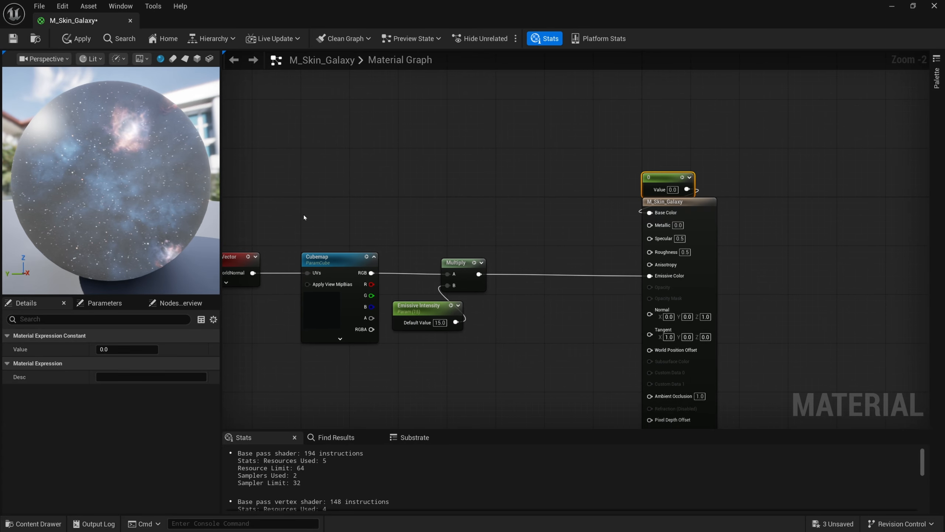
# Try the Unlit shading model on the material, examine the preview sphere, and restore Default Lit
pyautogui.moveTo(116, 168); pyautogui.dragTo(192, 185)
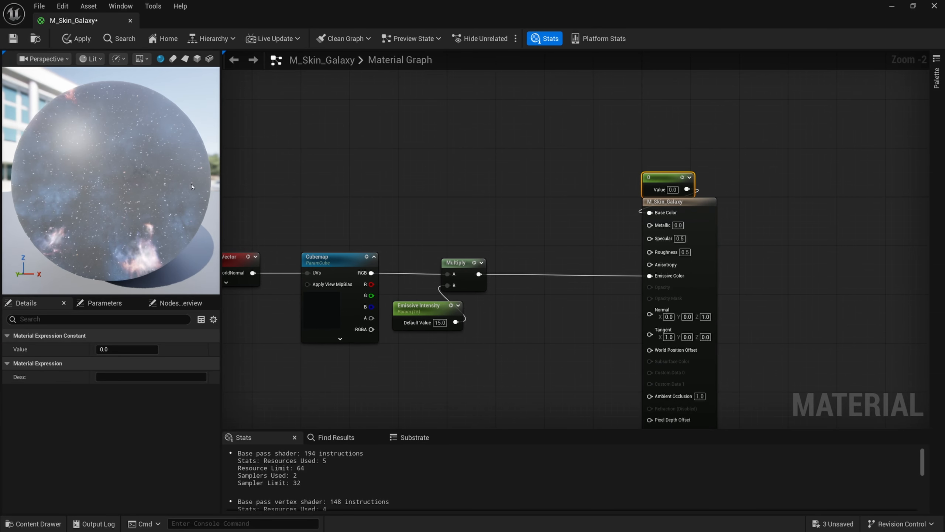
pyautogui.moveTo(386, 188); pyautogui.dragTo(421, 170, button='right')
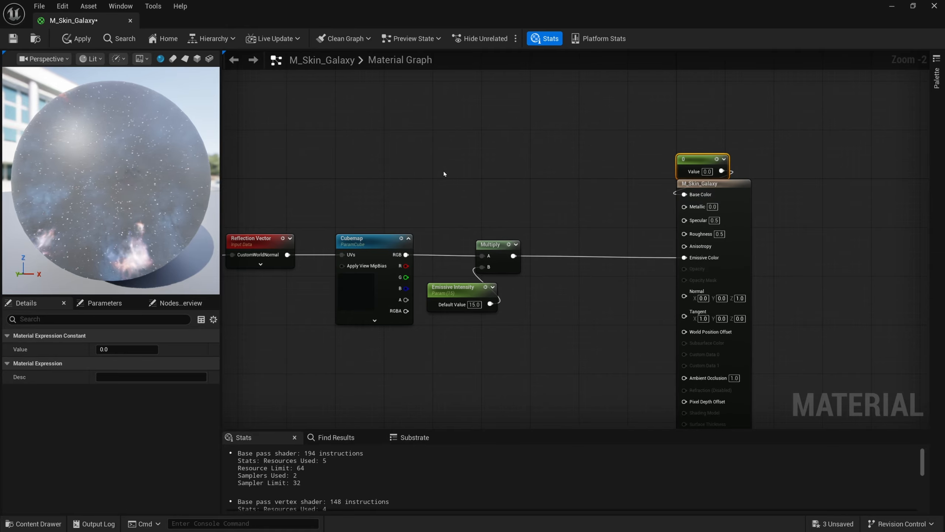
pyautogui.click(444, 211)
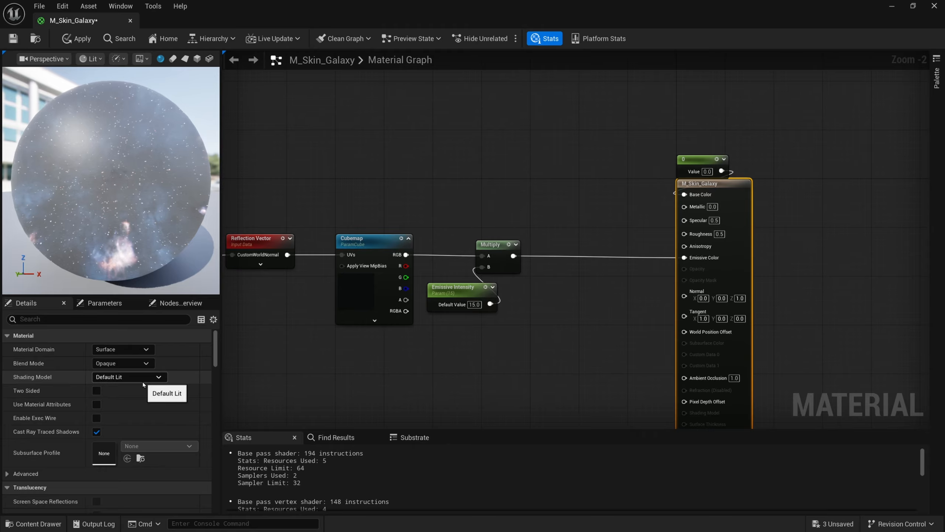
pyautogui.click(143, 379)
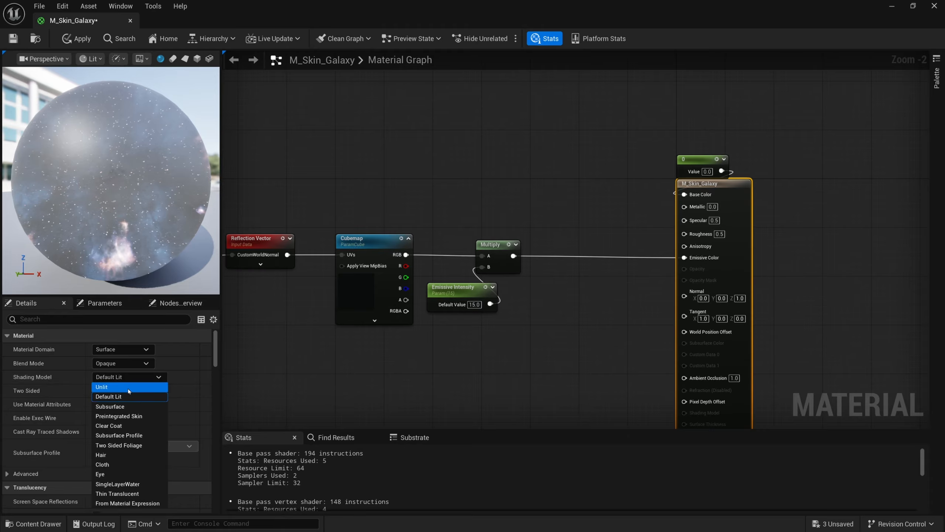
pyautogui.click(129, 387)
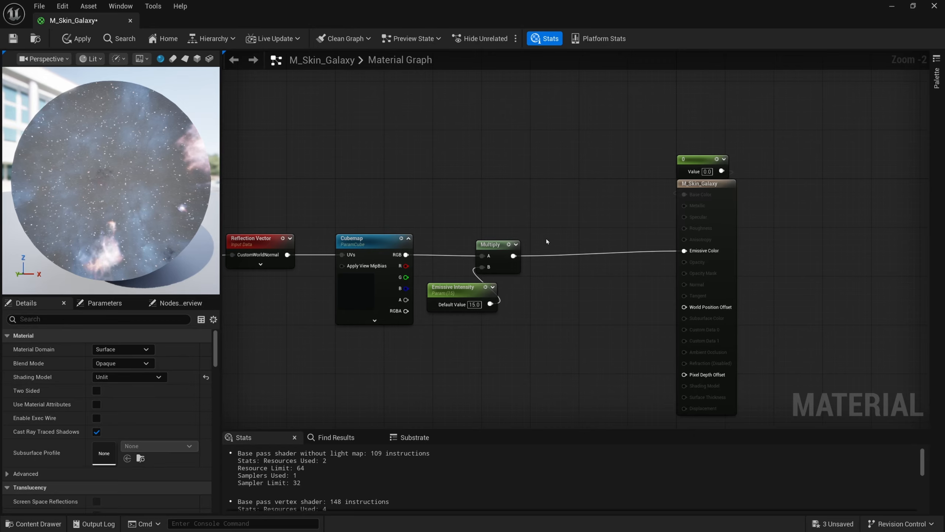
pyautogui.moveTo(174, 220); pyautogui.dragTo(147, 221)
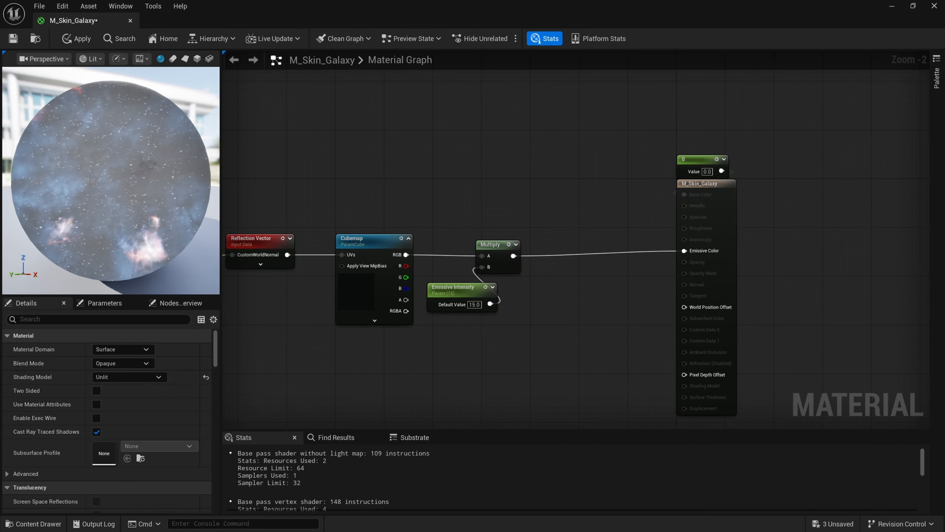
pyautogui.scroll(4, 82, 216)
pyautogui.scroll(-5, 81, 216)
pyautogui.moveTo(82, 216); pyautogui.dragTo(136, 215)
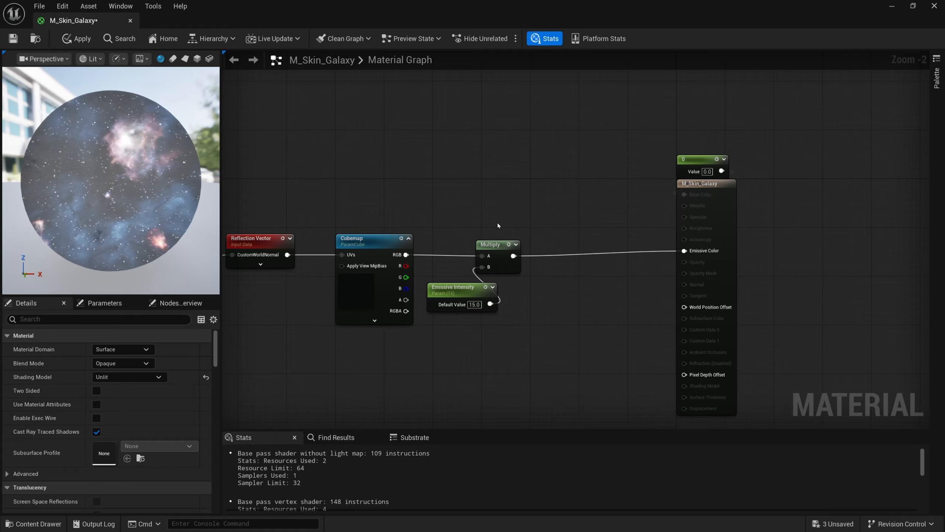
pyautogui.click(129, 378)
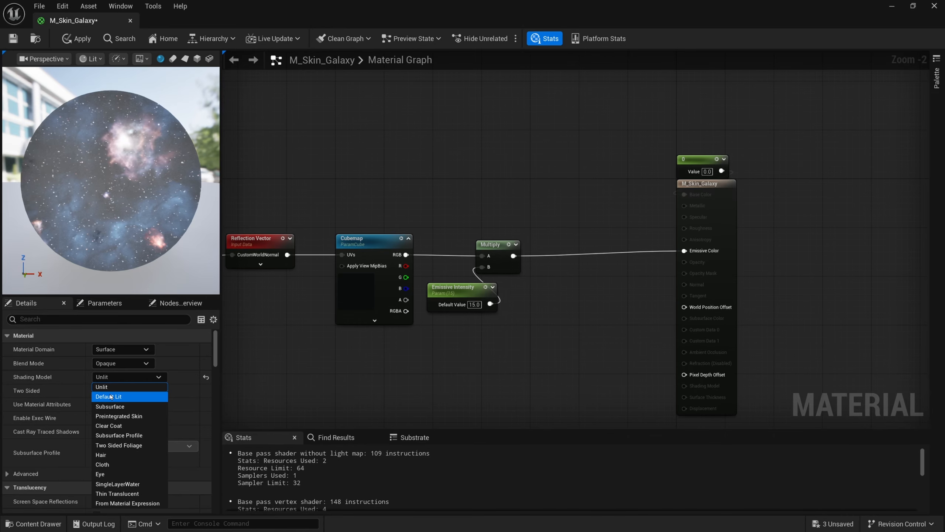
pyautogui.click(110, 397)
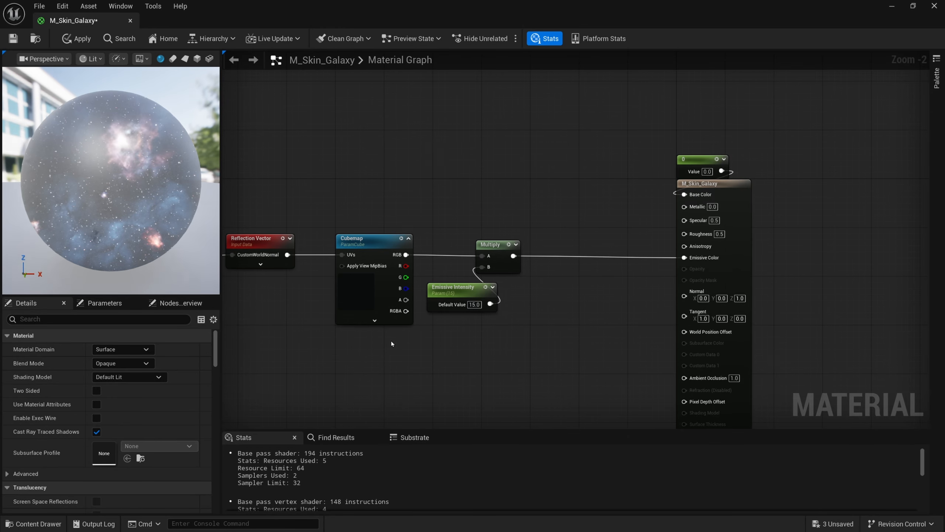
# Promote the material's Specular input to a parameter, move the new node aside, and set its default value to 0.5
pyautogui.rightClick(686, 224)
pyautogui.click(719, 258)
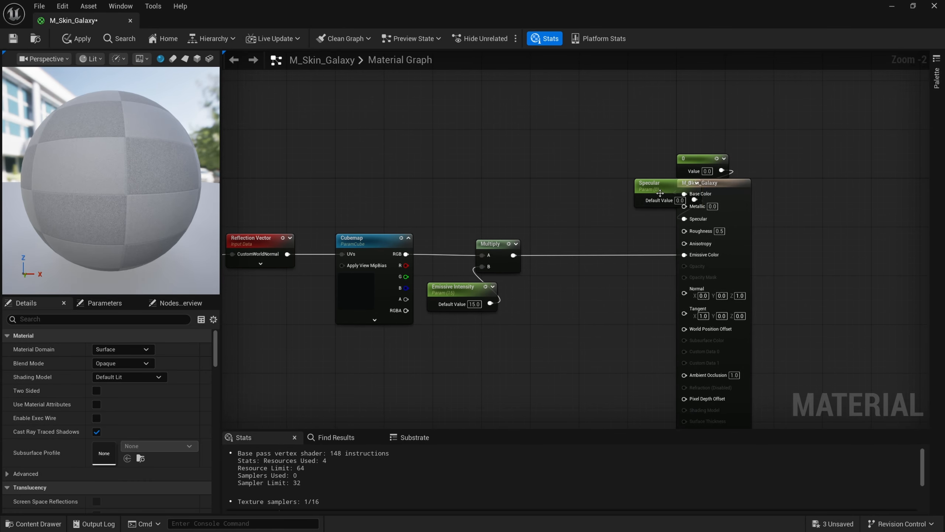
pyautogui.moveTo(659, 192); pyautogui.dragTo(617, 181)
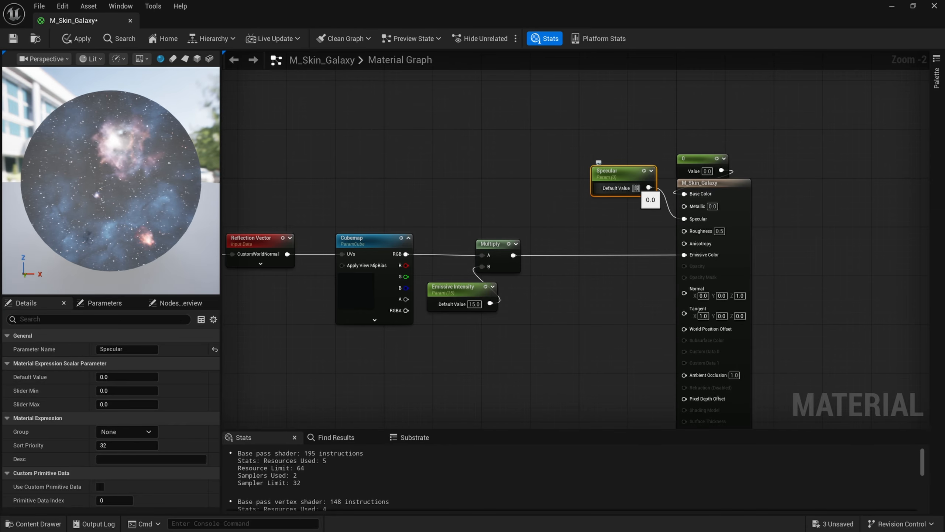
pyautogui.write('0.5')
pyautogui.press('Return')
# Promote the Roughness input to a parameter, place it below the Specular parameter, and set its default value to 0.1
pyautogui.rightClick(684, 230)
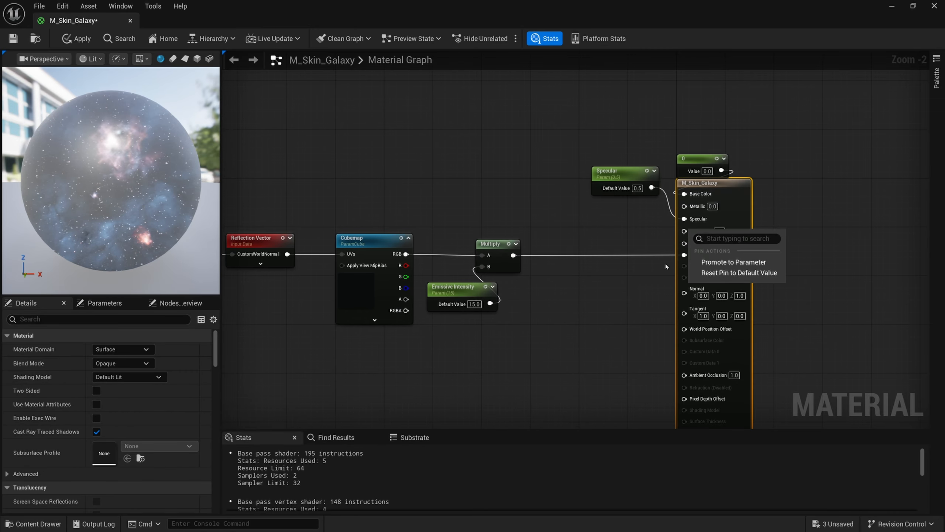
pyautogui.click(701, 263)
pyautogui.moveTo(620, 178); pyautogui.dragTo(573, 198)
pyautogui.click(613, 212)
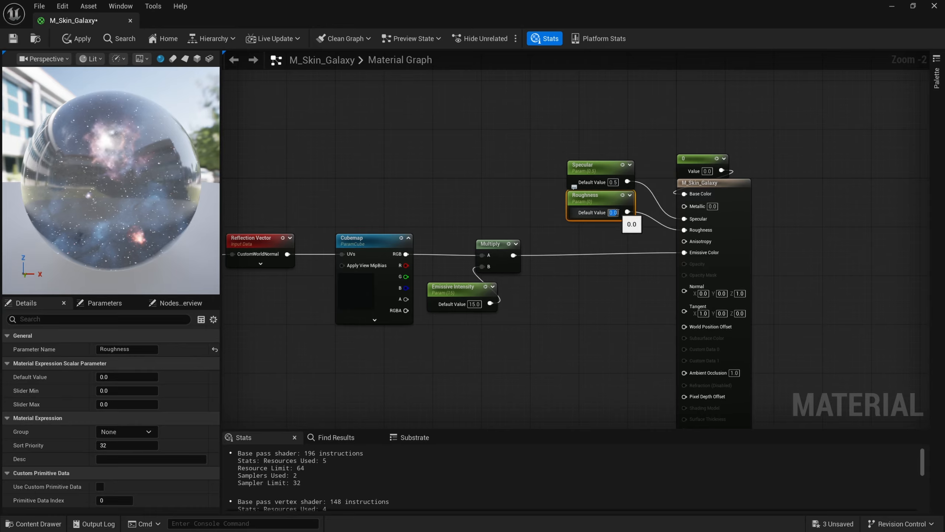
pyautogui.write('0.1')
pyautogui.press('Return')
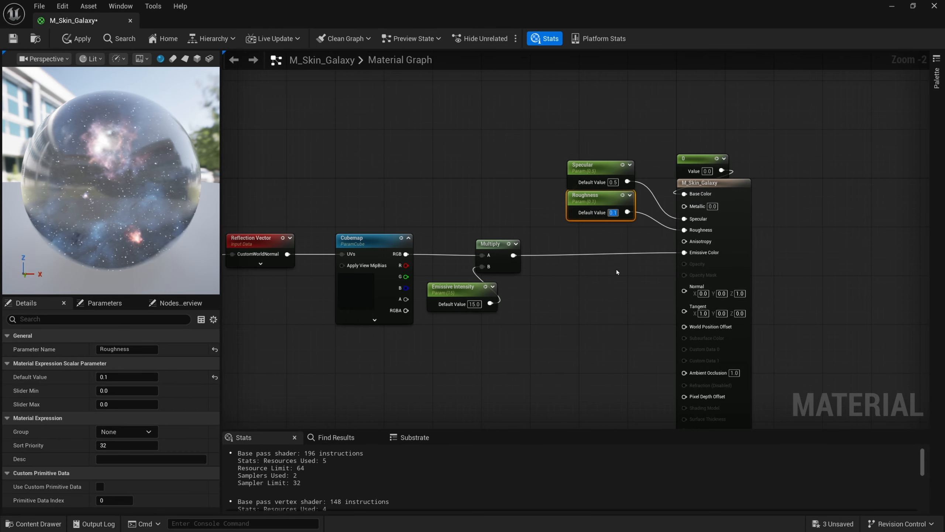
pyautogui.moveTo(111, 179)
pyautogui.mouseDown()
pyautogui.moveTo(156, 178)
pyautogui.moveTo(93, 186)
pyautogui.moveTo(125, 180)
pyautogui.moveTo(115, 179)
pyautogui.mouseUp()
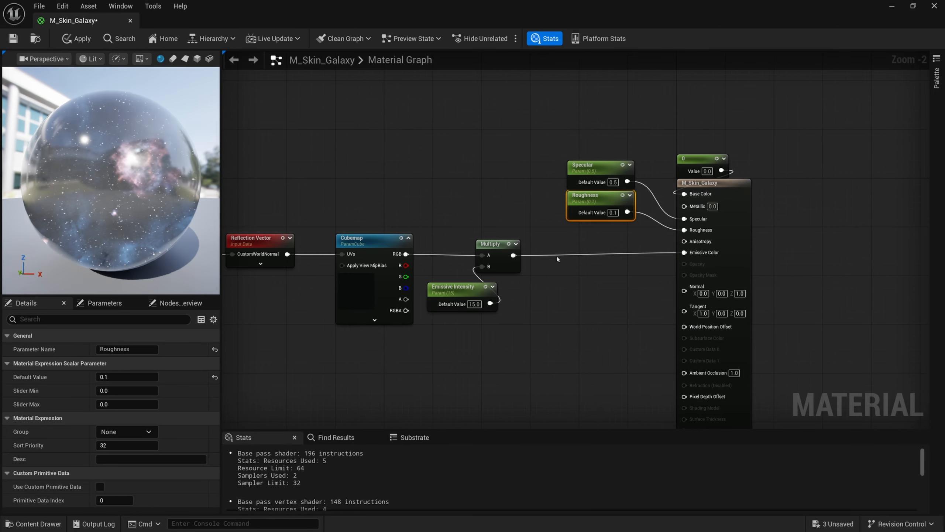
# Enclose the nodes from Time through the emissive Multiply in a comment box titled "Rotation logic"
pyautogui.moveTo(623, 314); pyautogui.dragTo(639, 271, button='right')
pyautogui.moveTo(579, 275); pyautogui.dragTo(778, 269, button='right')
pyautogui.scroll(-2, 726, 275)
pyautogui.moveTo(747, 288); pyautogui.dragTo(263, 171)
pyautogui.press('c')
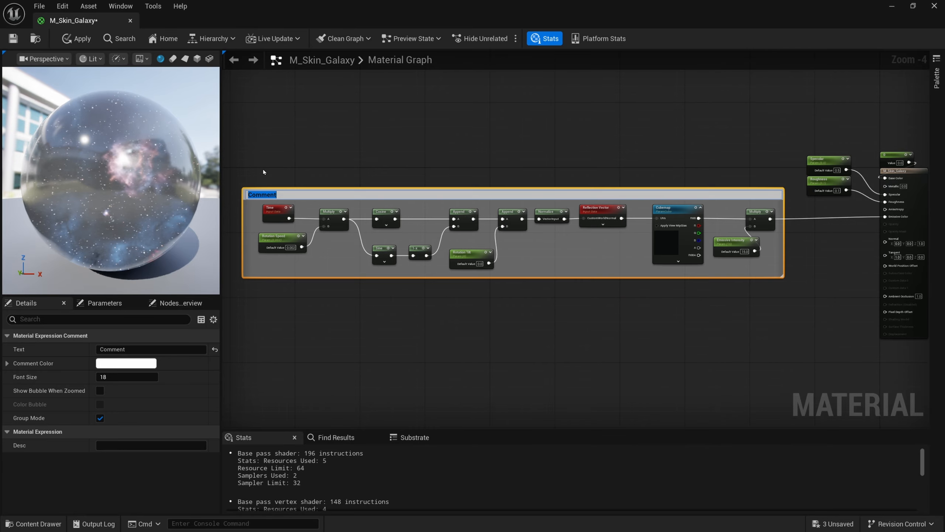
pyautogui.write('Rotation logic')
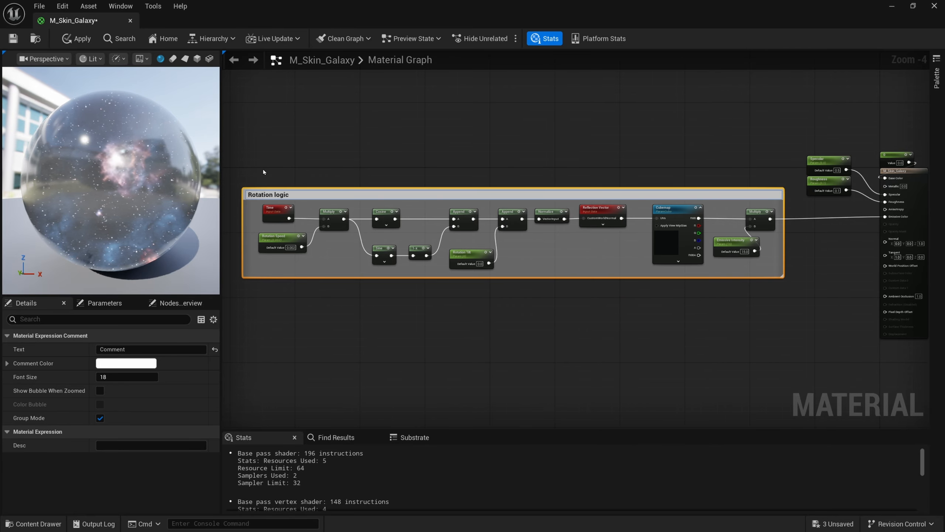
pyautogui.press('Return')
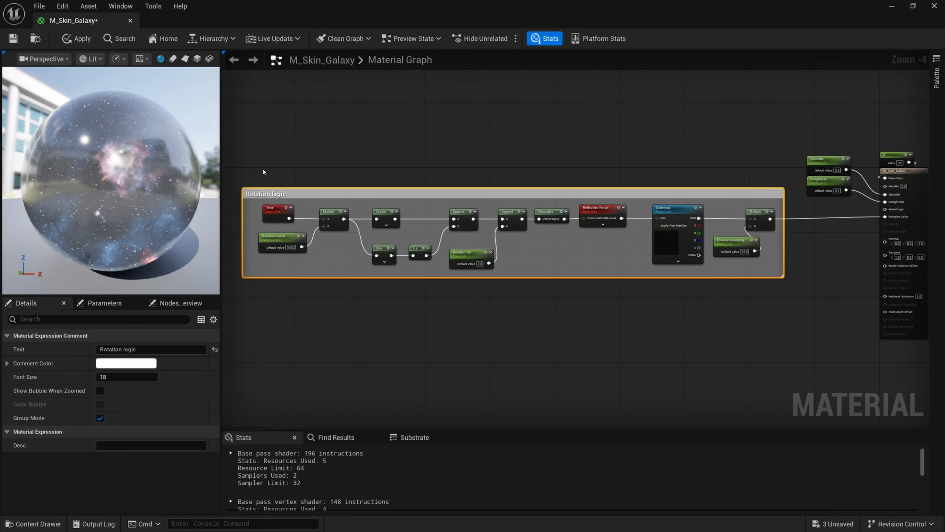
# Add a Camera Vector node in the empty graph area below the "Rotation logic" comment box
pyautogui.moveTo(634, 282); pyautogui.dragTo(638, 252, button='right')
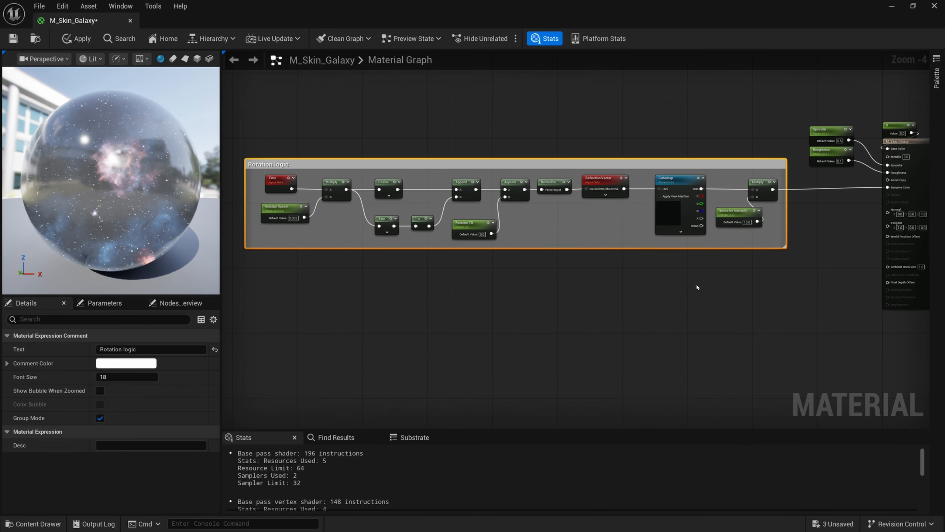
pyautogui.moveTo(698, 285); pyautogui.dragTo(676, 253, button='right')
pyautogui.moveTo(762, 229); pyautogui.dragTo(743, 260, button='right')
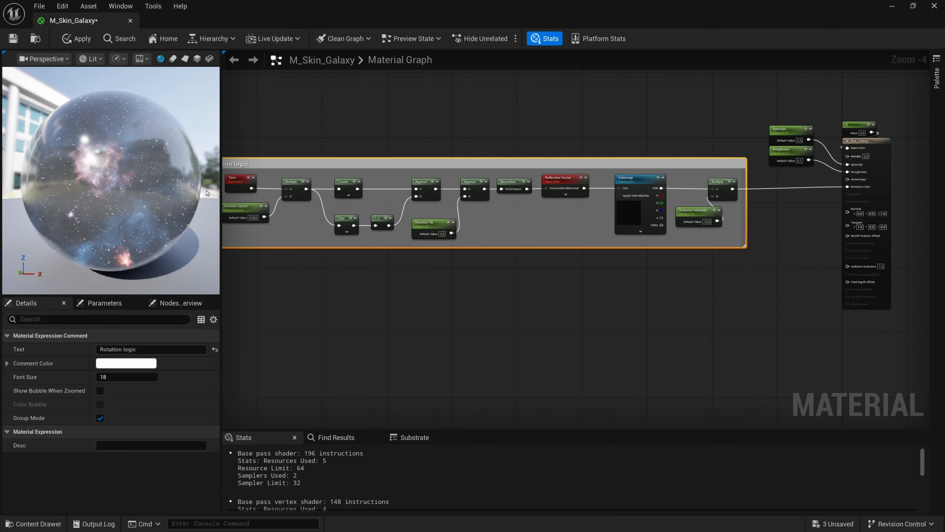
pyautogui.moveTo(501, 336); pyautogui.dragTo(528, 316, button='right')
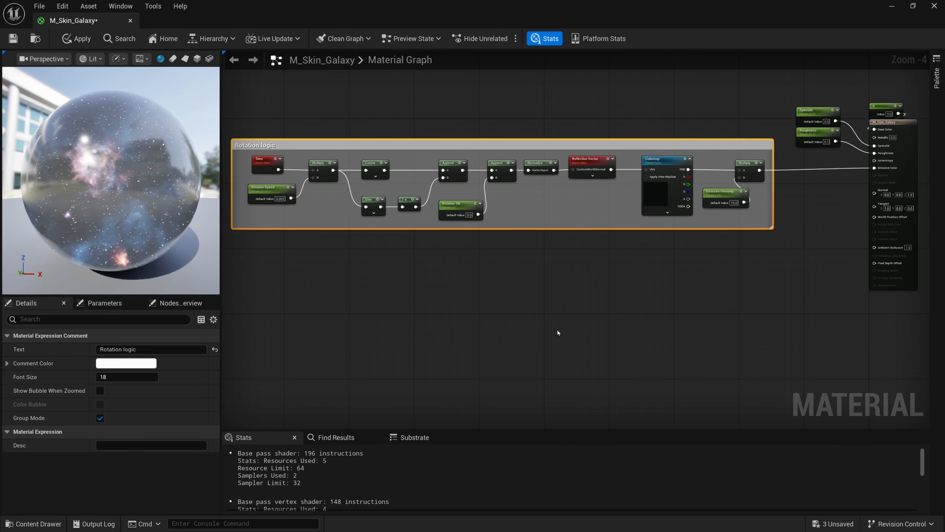
pyautogui.moveTo(403, 325); pyautogui.dragTo(455, 299, button='right')
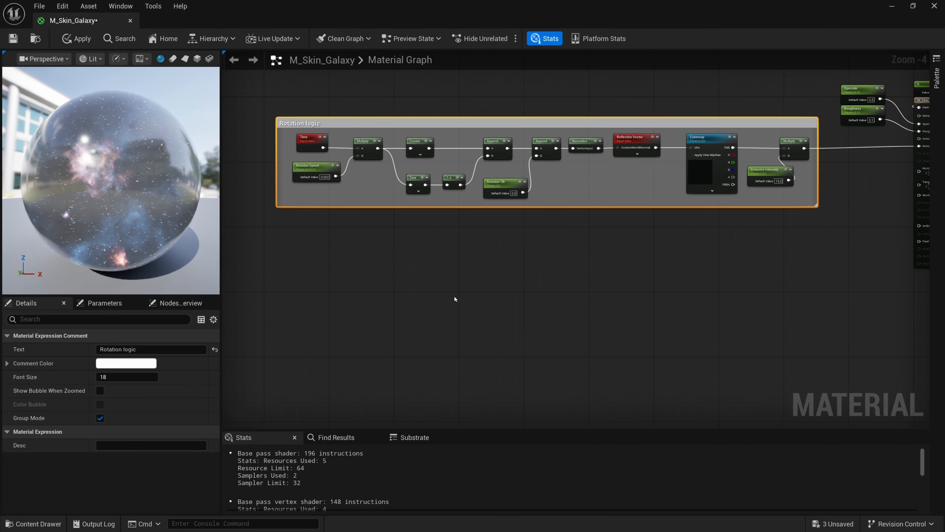
pyautogui.rightClick(382, 274)
pyautogui.write('camera')
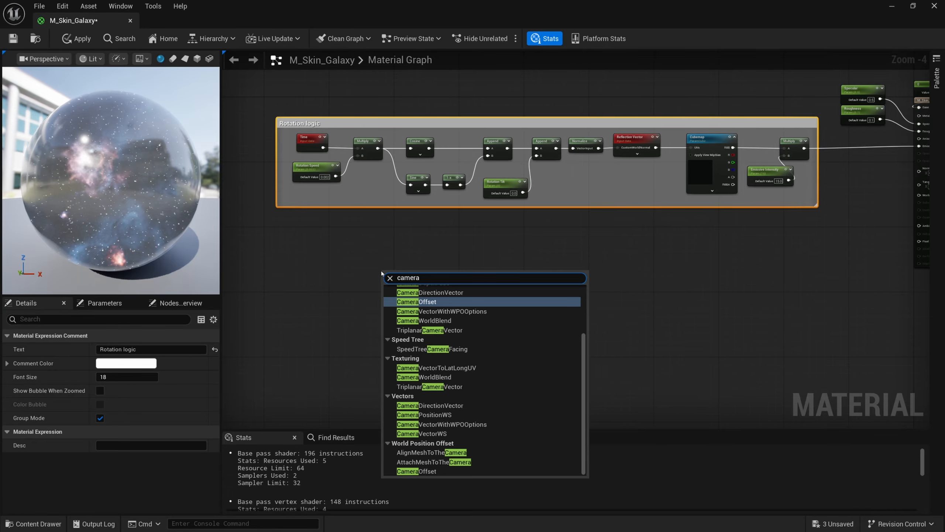
pyautogui.write('vector')
pyautogui.press('Return')
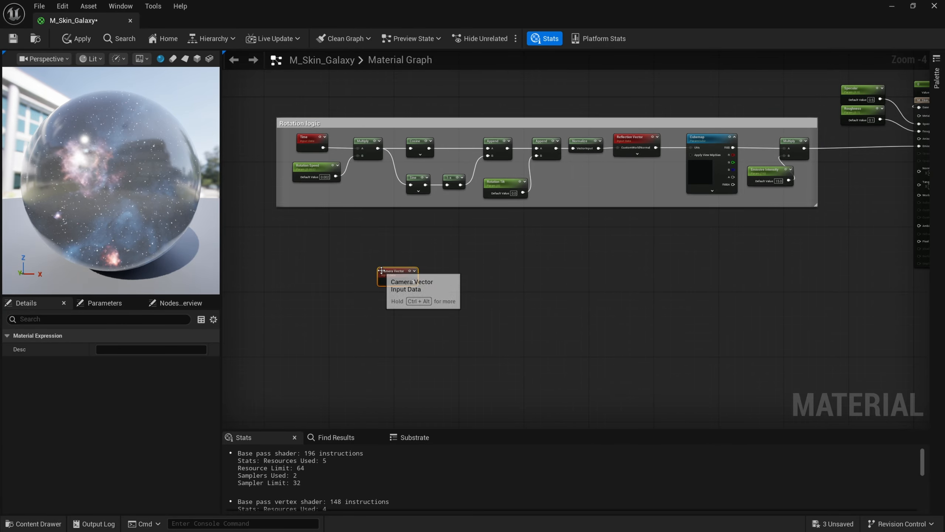
# Add a PixelNormalWS node and place it just below the Camera Vector node
pyautogui.scroll(2, 390, 271)
pyautogui.rightClick(351, 304)
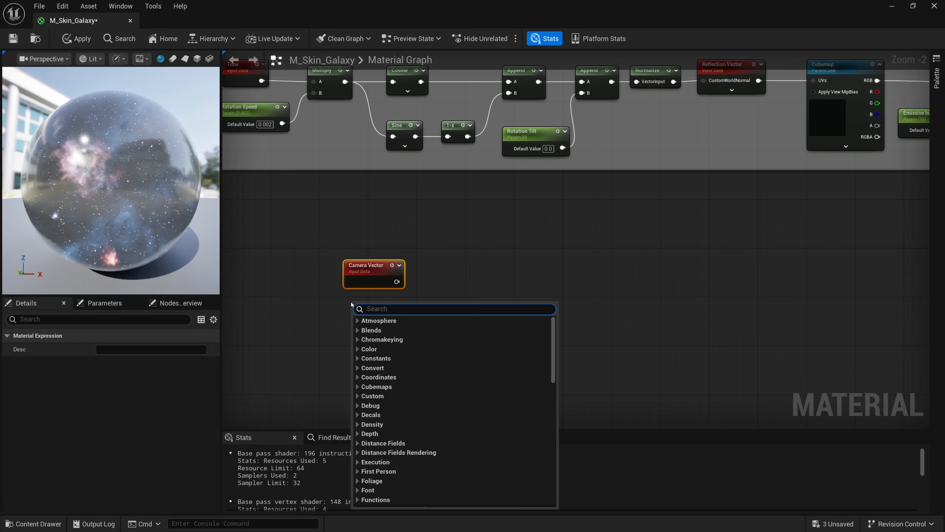
pyautogui.write('pixelnormal')
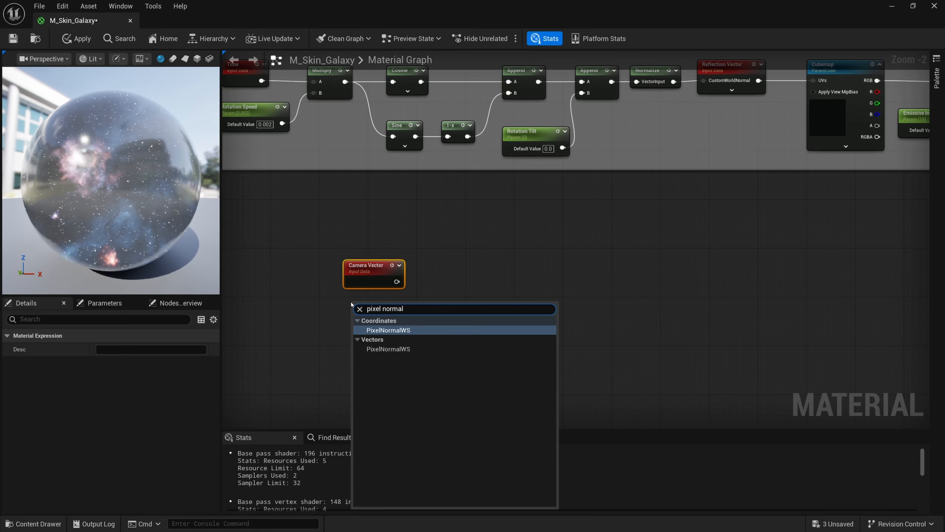
pyautogui.press('Return')
pyautogui.moveTo(350, 302); pyautogui.dragTo(338, 301)
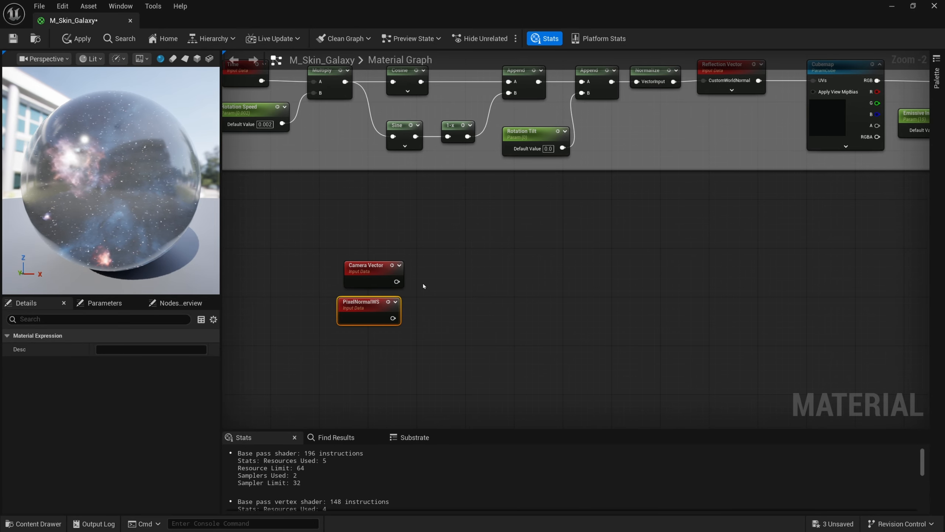
# Add a DotProduct node and connect Camera Vector to its A input and PixelNormalWS to its B input
pyautogui.rightClick(424, 285)
pyautogui.write('dot')
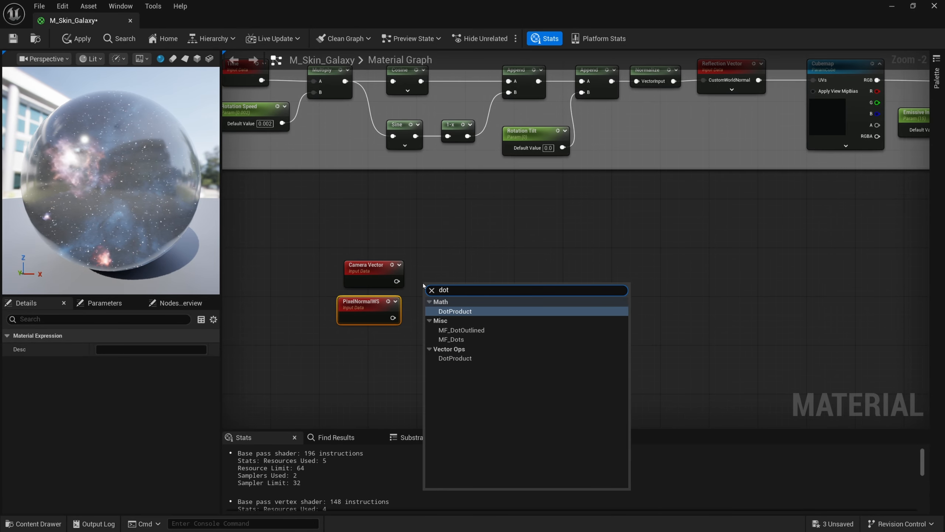
pyautogui.press('Return')
pyautogui.moveTo(431, 283)
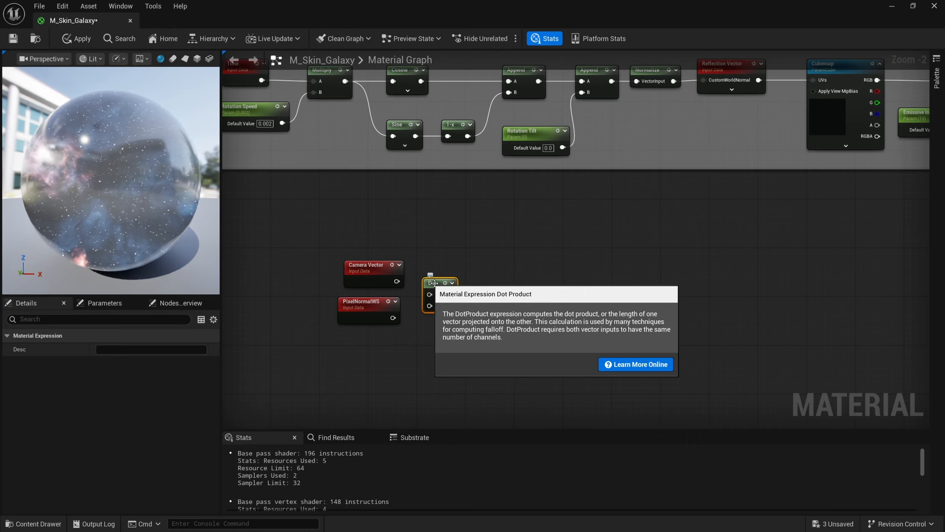
pyautogui.moveTo(397, 281); pyautogui.dragTo(393, 318)
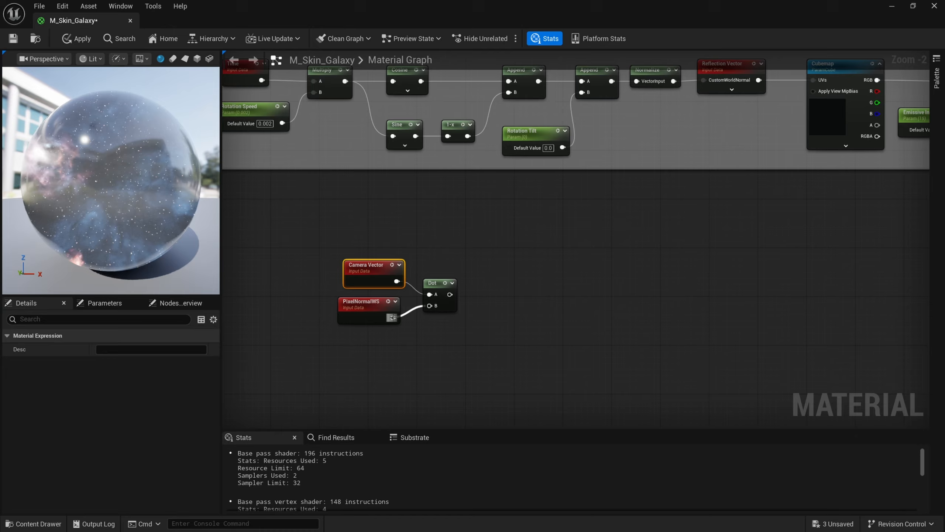
# Raise the Dot node slightly and preview its result on the sphere
pyautogui.click(437, 278)
pyautogui.rightClick(432, 277)
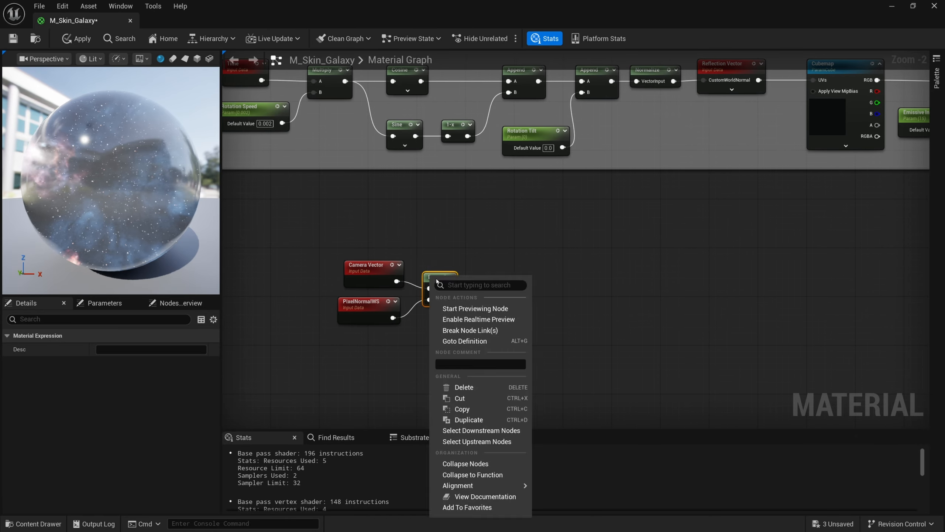
pyautogui.click(474, 308)
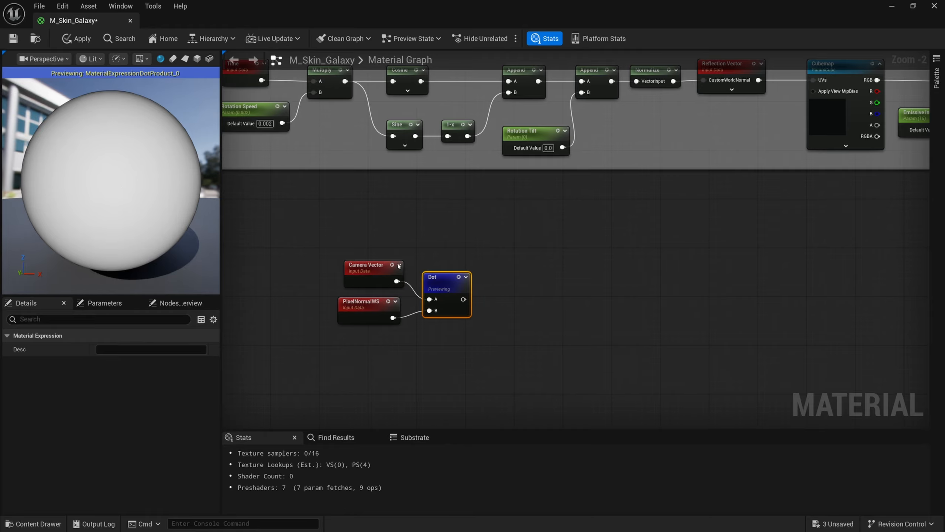
# Stop previewing the Dot node and connect its output to a new 1-x node
pyautogui.moveTo(441, 290); pyautogui.dragTo(483, 279)
pyautogui.rightClick(444, 275)
pyautogui.click(466, 306)
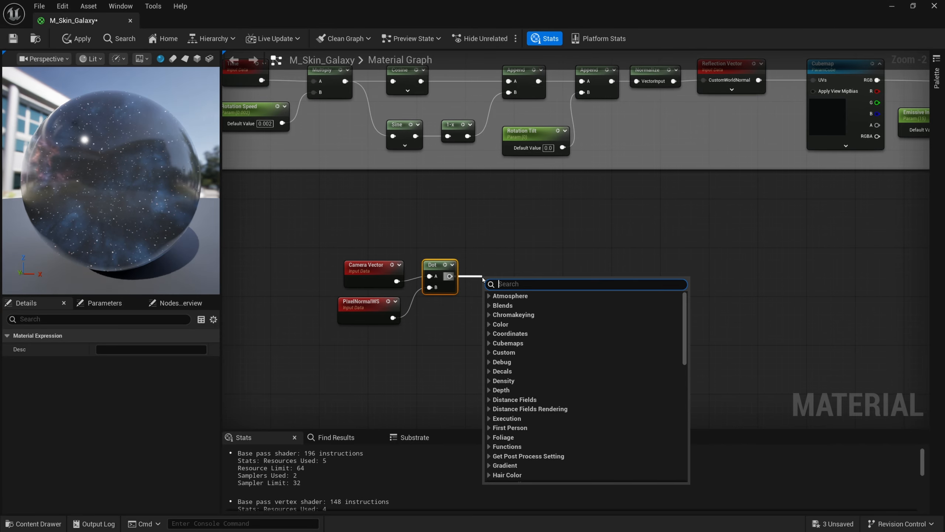
pyautogui.write('1-')
pyautogui.press('Return')
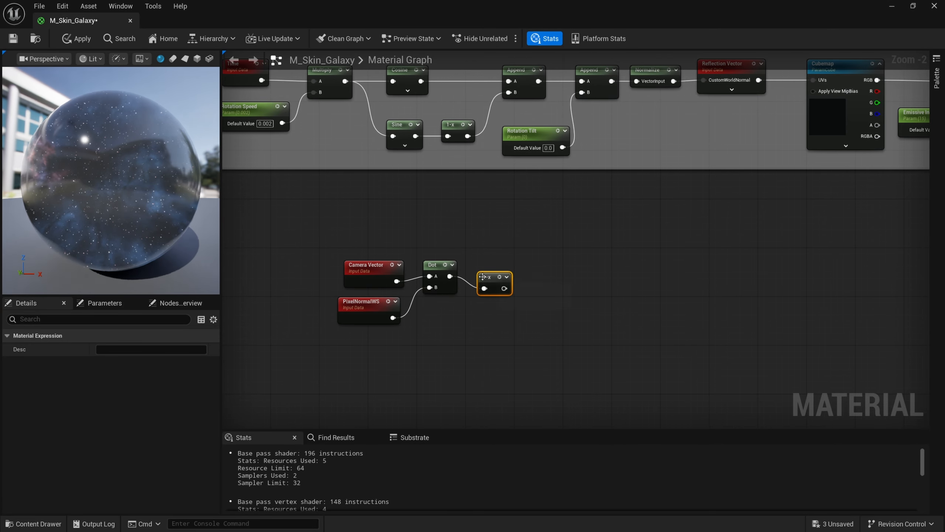
# Preview the new 1-x node, examine the falloff on the sphere, and stop the preview
pyautogui.rightClick(486, 284)
pyautogui.click(507, 309)
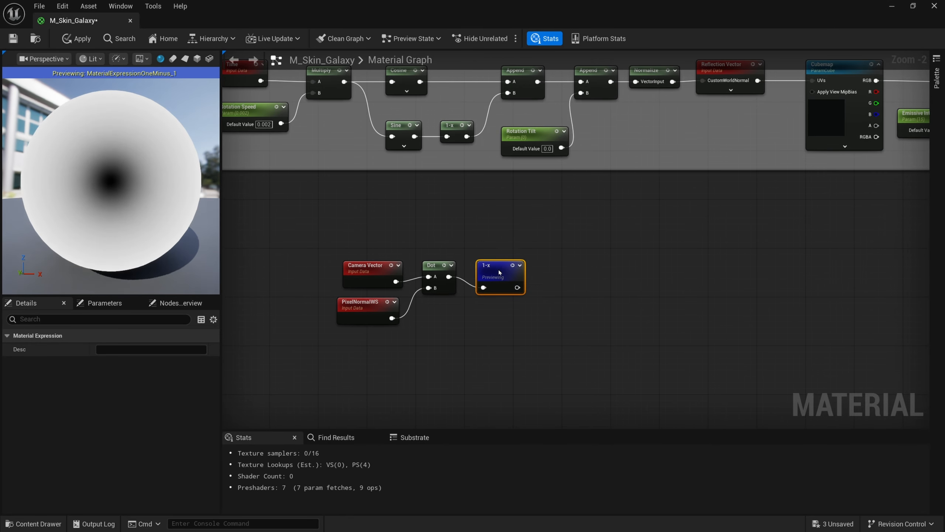
pyautogui.moveTo(507, 306); pyautogui.dragTo(508, 288)
pyautogui.moveTo(509, 285); pyautogui.dragTo(494, 263, button='right')
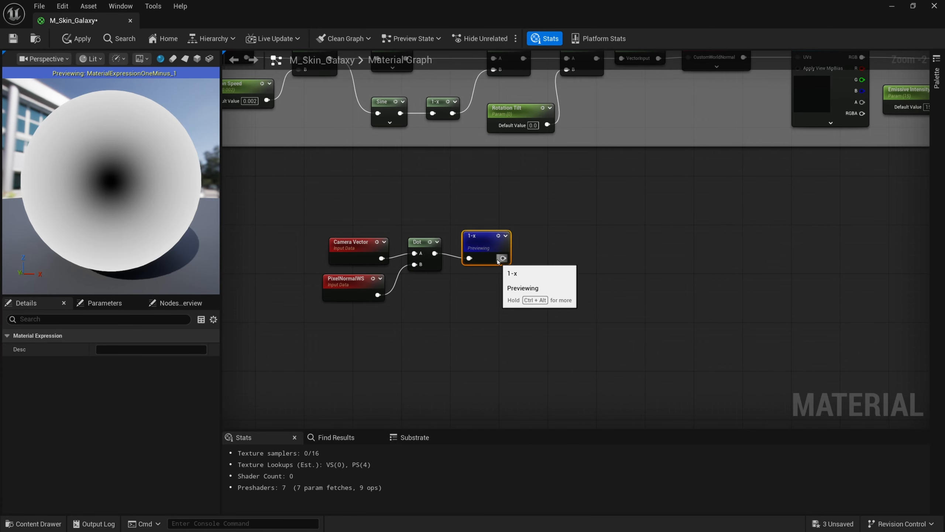
pyautogui.rightClick(488, 245)
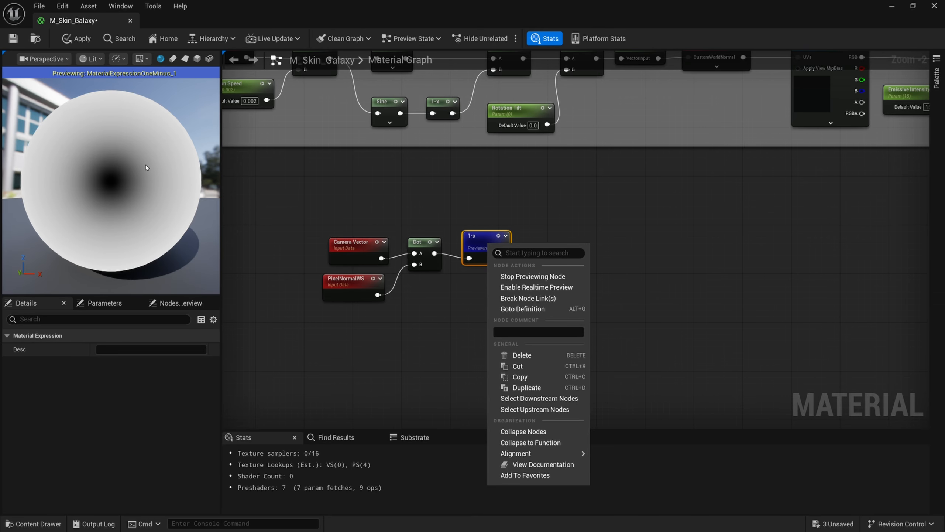
pyautogui.moveTo(408, 210); pyautogui.dragTo(384, 207, button='right')
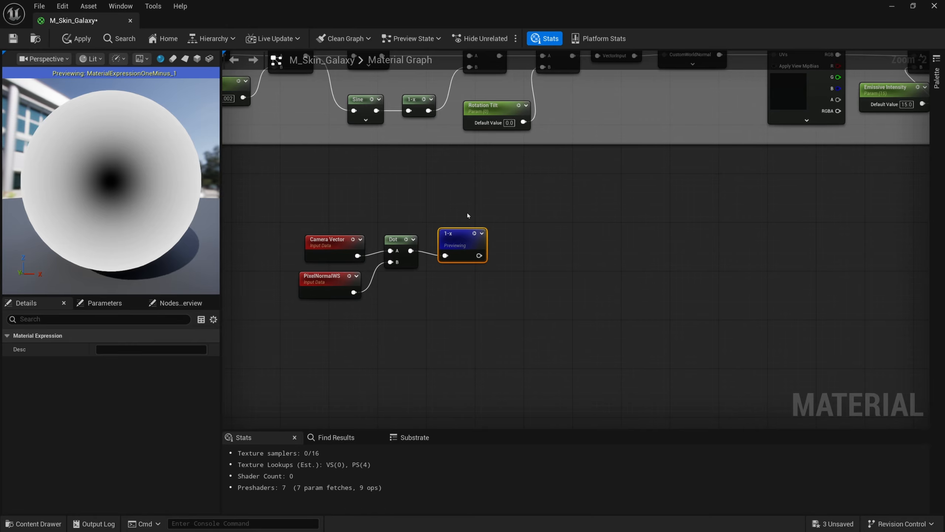
pyautogui.rightClick(449, 240)
pyautogui.click(482, 276)
# Straighten the connections between Camera Vector, Dot and 1-x, and tuck PixelNormalWS directly under Camera Vector
pyautogui.moveTo(456, 279); pyautogui.dragTo(490, 281, button='right')
pyautogui.moveTo(517, 226); pyautogui.dragTo(370, 249)
pyautogui.press('q')
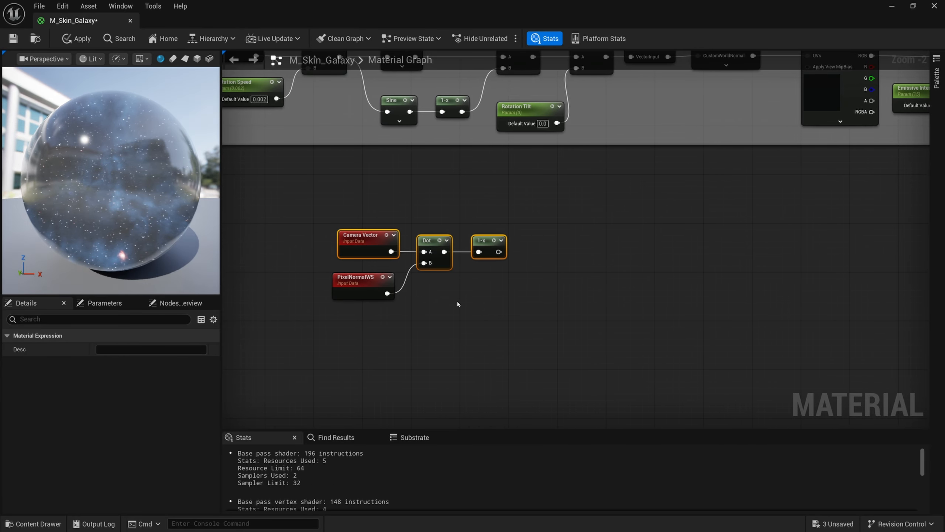
pyautogui.moveTo(366, 293); pyautogui.dragTo(373, 286)
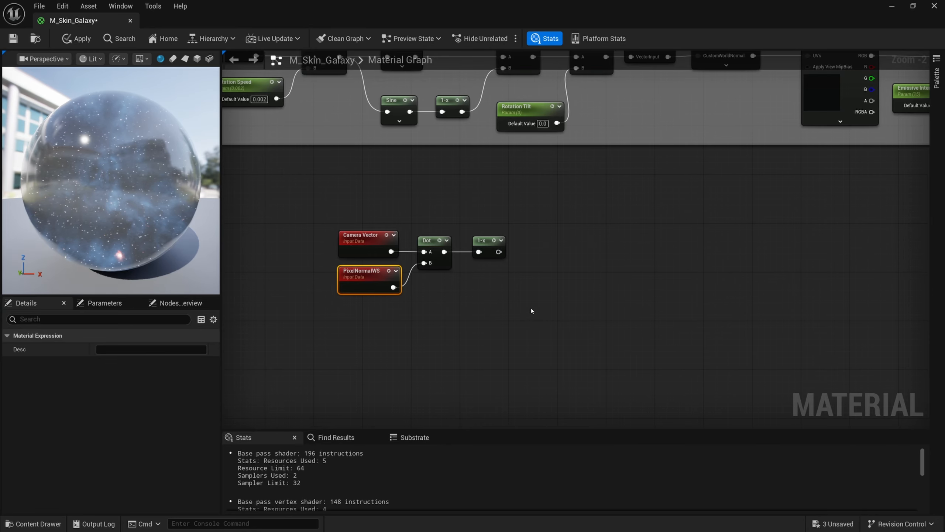
# Add a Power node fed by the 1-x output, and connect a new Lerp node to its Exp input
pyautogui.moveTo(499, 252); pyautogui.dragTo(532, 255)
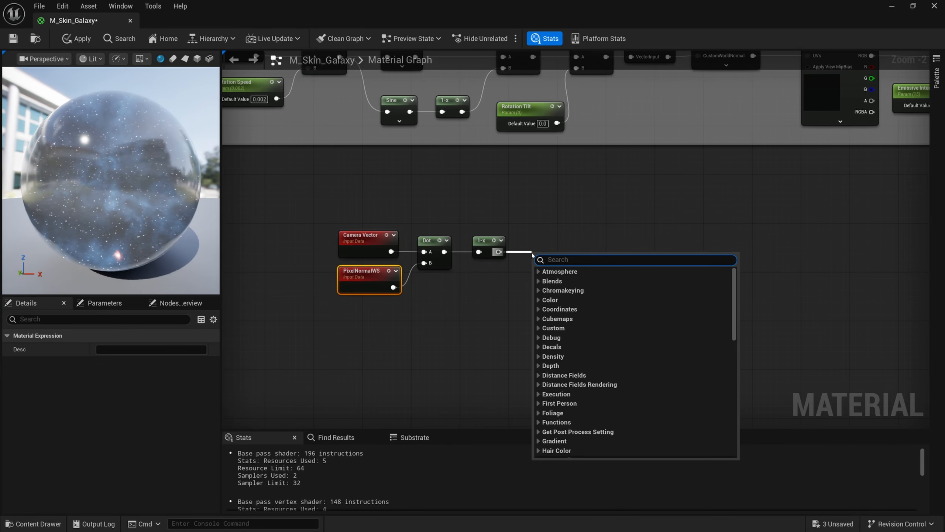
pyautogui.write('power')
pyautogui.press('Return')
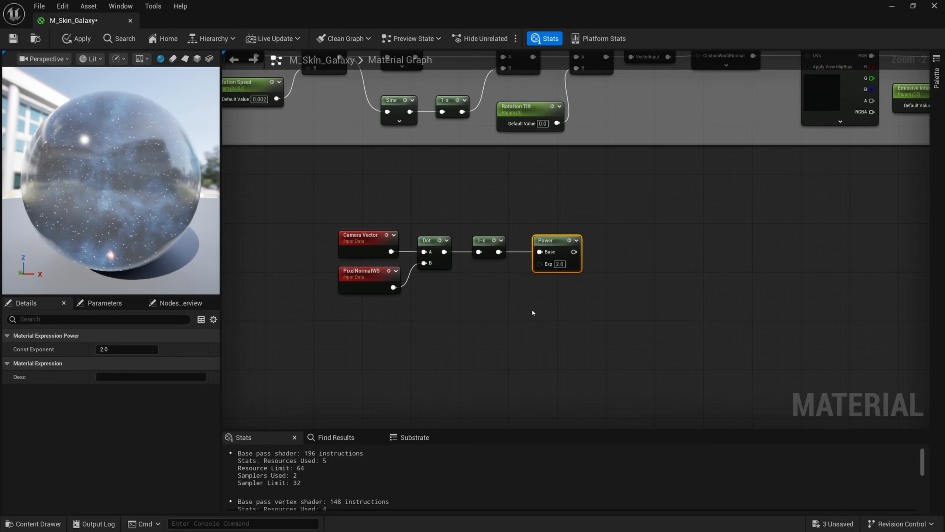
pyautogui.press('l')
pyautogui.click(523, 310)
pyautogui.moveTo(546, 316); pyautogui.dragTo(548, 266)
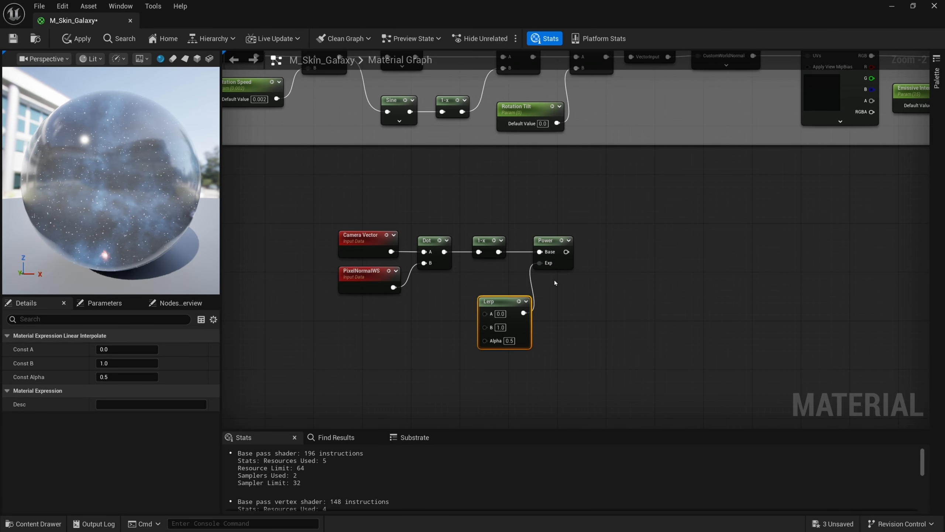
pyautogui.moveTo(493, 329); pyautogui.dragTo(521, 313, button='right')
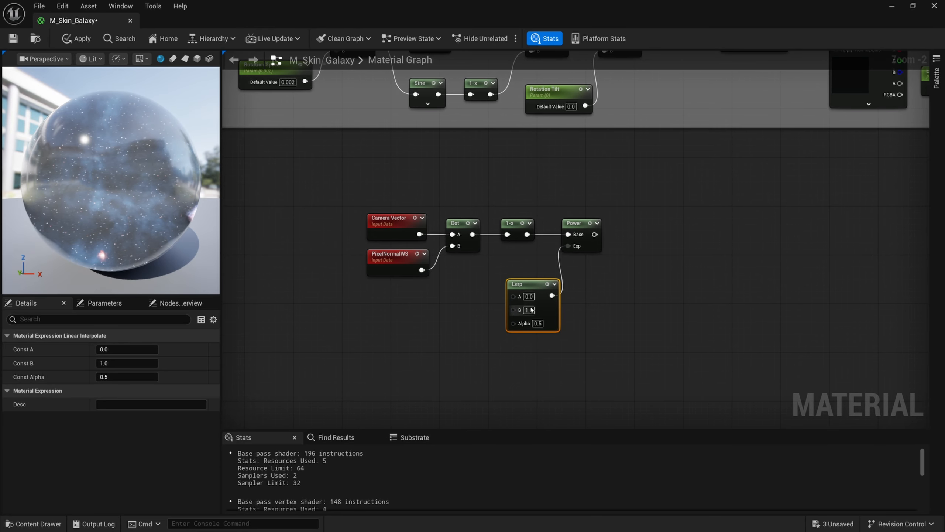
pyautogui.click(472, 309)
pyautogui.moveTo(514, 310); pyautogui.dragTo(500, 364)
pyautogui.click(444, 324)
pyautogui.click(433, 351)
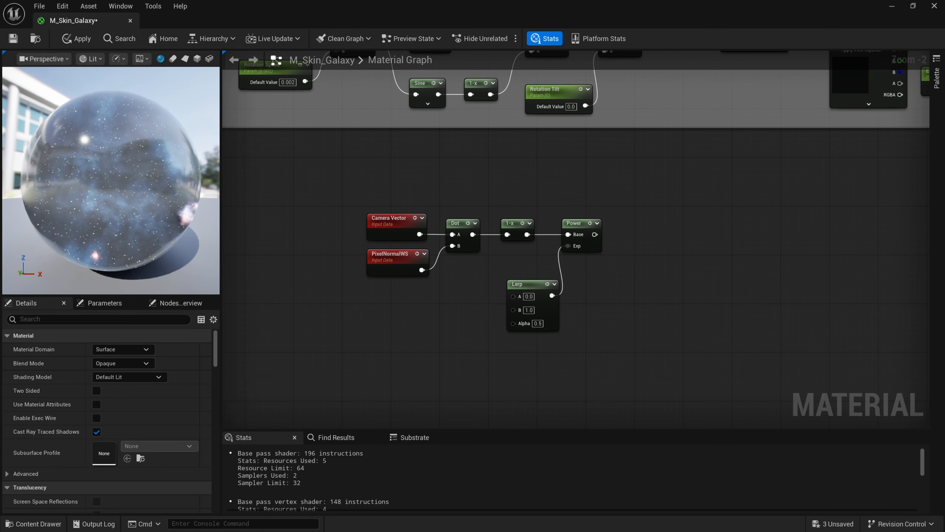
# Add a TextureSampleParameter2D node below and to the left of the Lerp node and name it "Edge Texture"
pyautogui.moveTo(399, 345); pyautogui.dragTo(464, 264, button='right')
pyautogui.moveTo(414, 306); pyautogui.dragTo(448, 270, button='right')
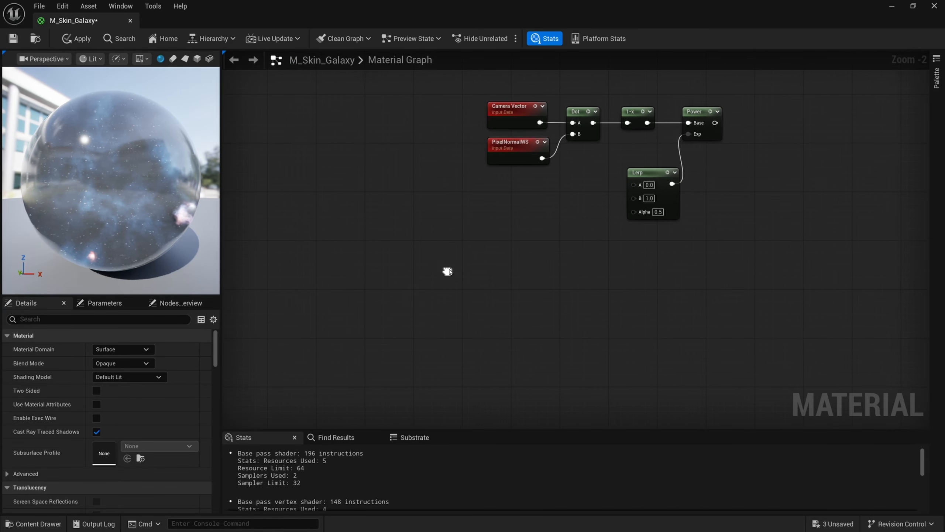
pyautogui.rightClick(398, 275)
pyautogui.write('texture')
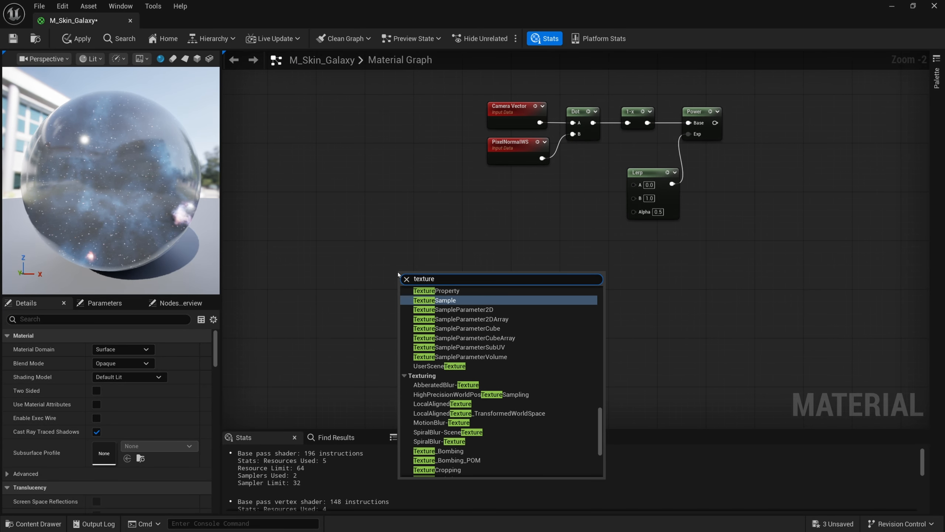
pyautogui.press('Down')
pyautogui.press('Return')
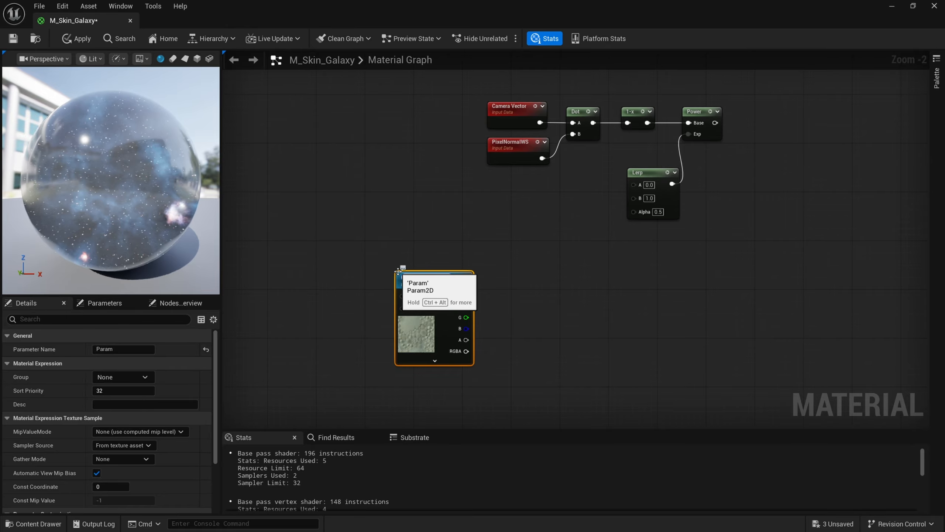
pyautogui.write('Edge T')
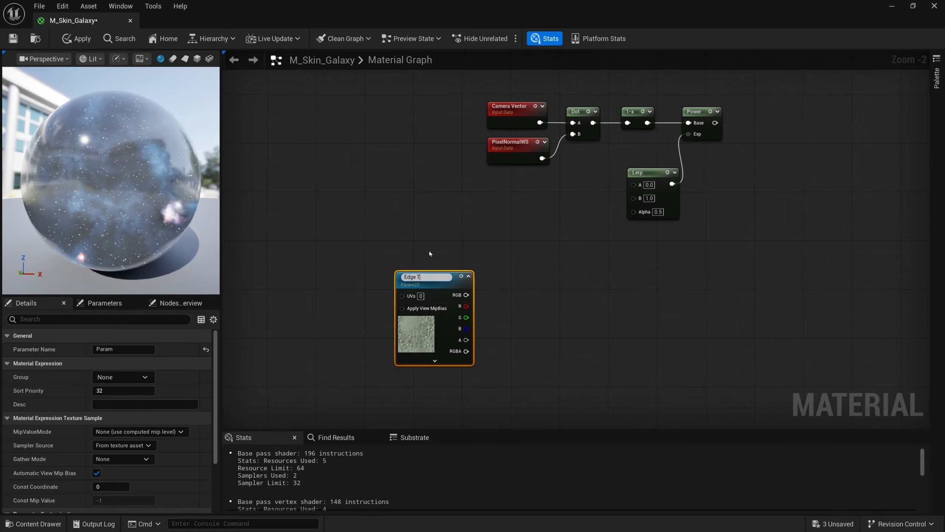
pyautogui.write('exture')
pyautogui.press('Return')
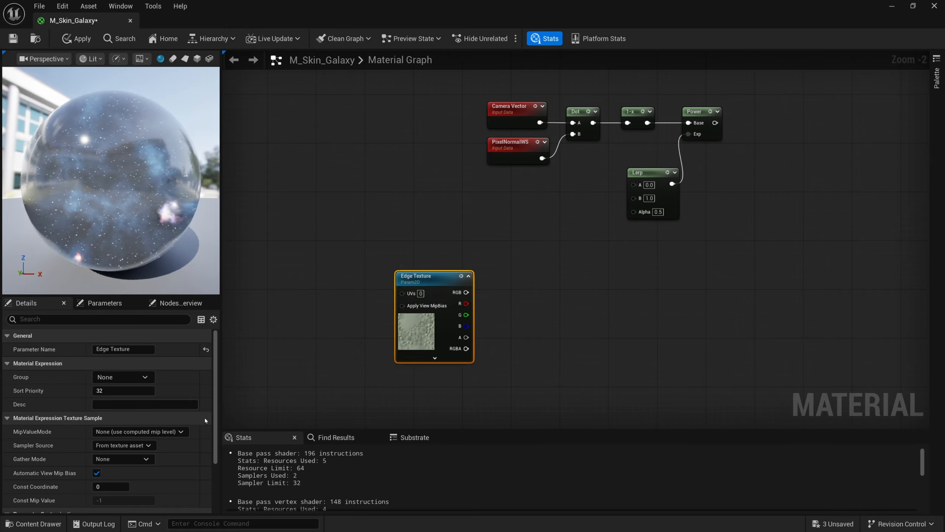
# Search the texture assets for "noise" and assign TilingNoise05 to the Edge Texture parameter
pyautogui.scroll(-3, 178, 438)
pyautogui.click(160, 491)
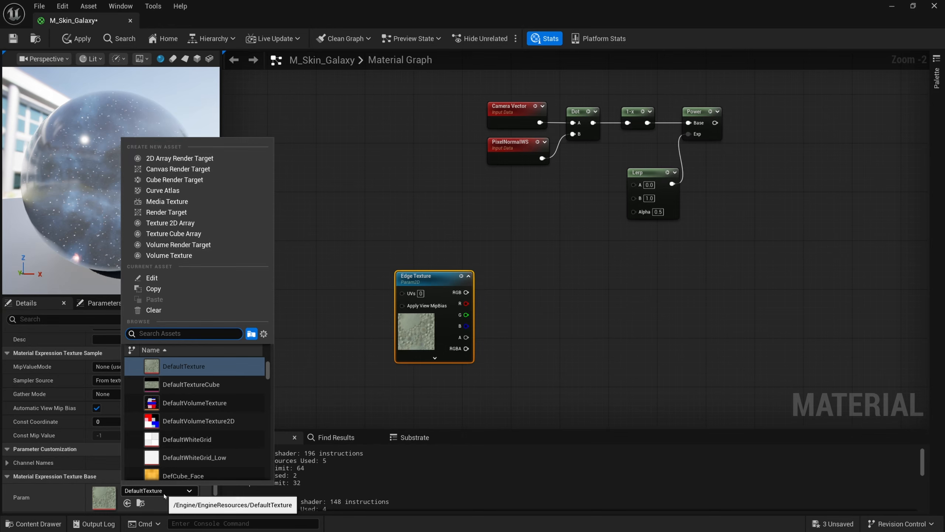
pyautogui.write('noise')
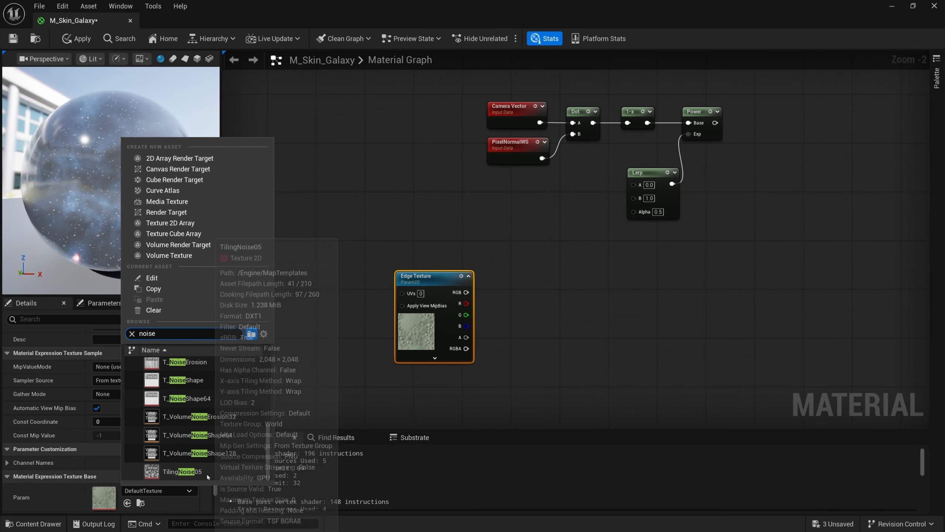
pyautogui.moveTo(194, 472); pyautogui.dragTo(215, 474)
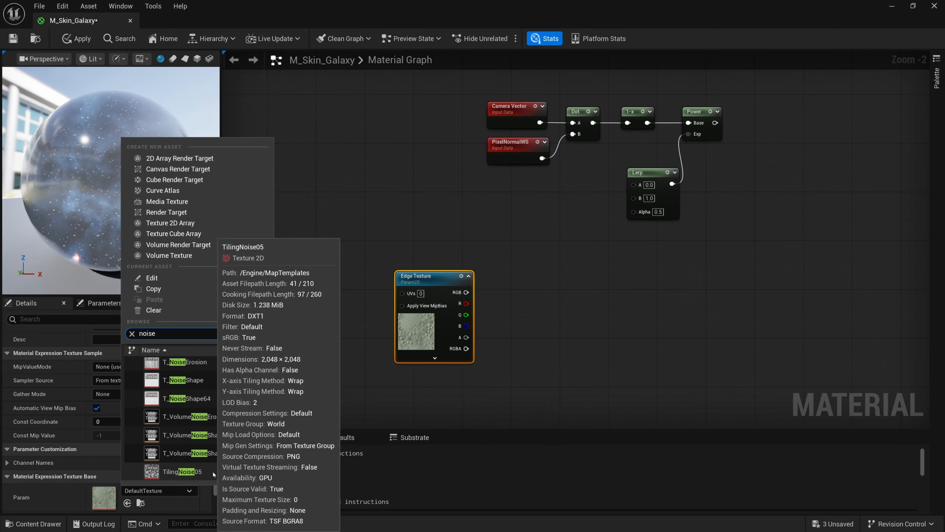
pyautogui.click(213, 474)
# Add a TextureCoordinate node in the empty area to the left of the Edge Texture node
pyautogui.moveTo(486, 318); pyautogui.dragTo(472, 312, button='right')
pyautogui.moveTo(507, 349); pyautogui.dragTo(413, 311)
pyautogui.moveTo(409, 310); pyautogui.dragTo(498, 298, button='right')
pyautogui.moveTo(477, 275); pyautogui.dragTo(381, 287)
pyautogui.moveTo(338, 271); pyautogui.dragTo(409, 272, button='right')
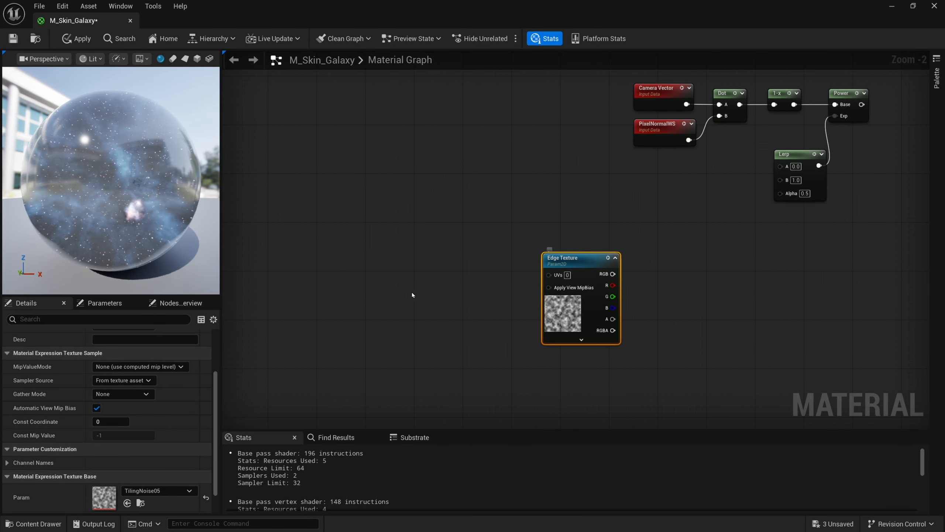
pyautogui.rightClick(329, 267)
pyautogui.click(321, 270)
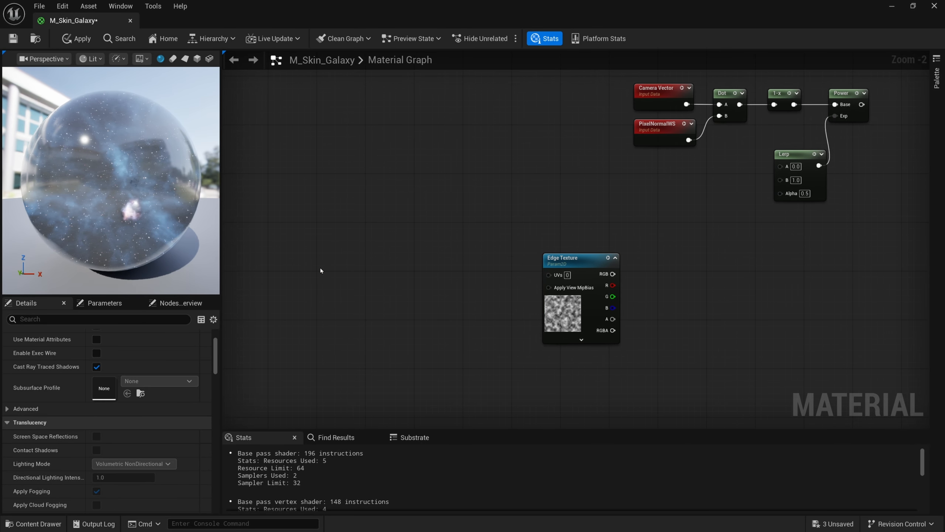
pyautogui.click(329, 261)
pyautogui.rightClick(332, 307)
pyautogui.write('te')
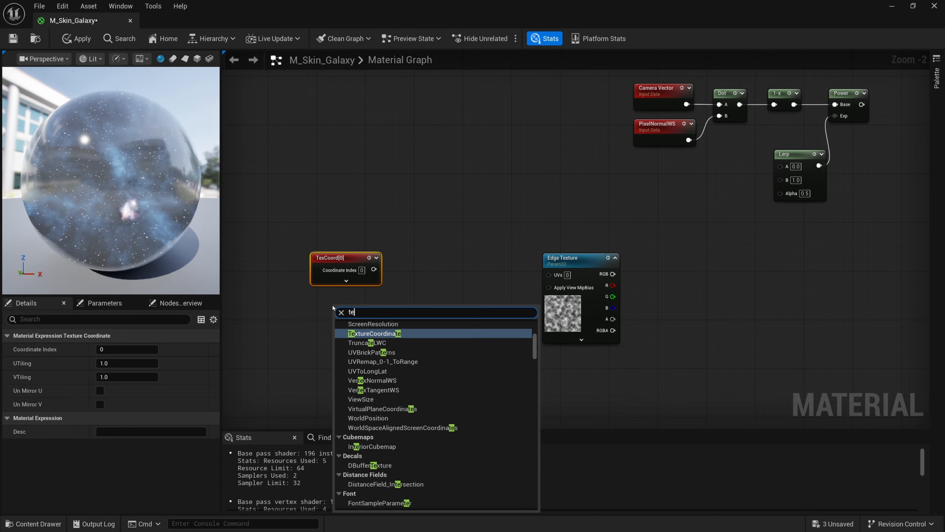
pyautogui.write('xcoord')
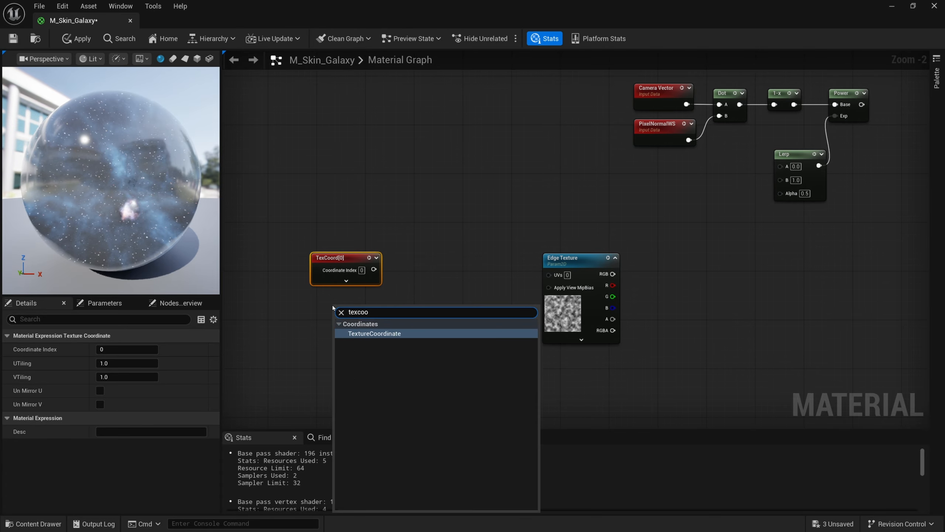
pyautogui.press('Return')
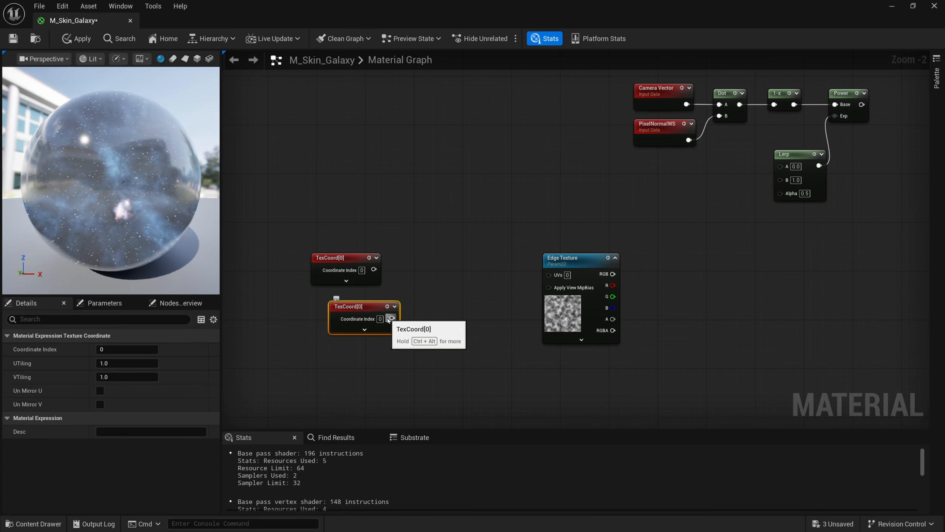
pyautogui.press('Delete')
# Add a Multiply node with the TexCoord output feeding input A, and line it up level with TexCoord
pyautogui.moveTo(374, 269); pyautogui.dragTo(400, 269)
pyautogui.write('multiply')
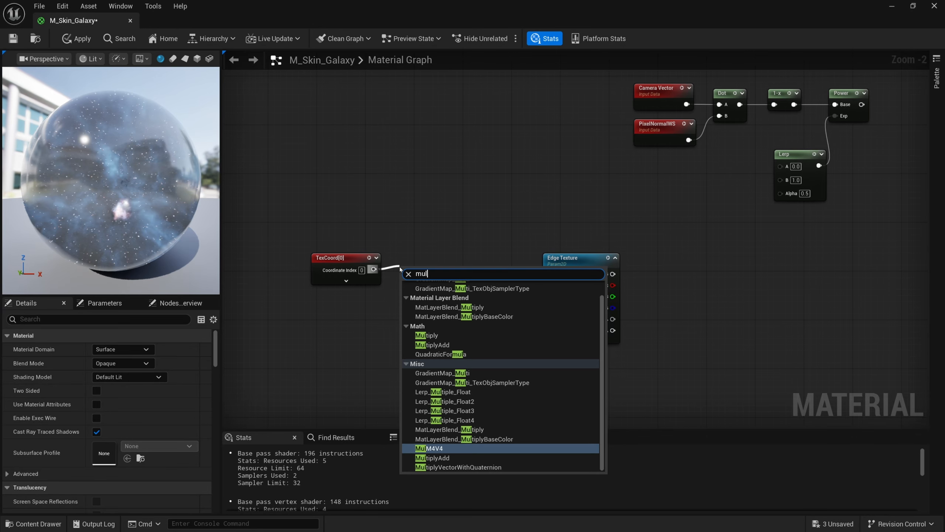
pyautogui.press('Return')
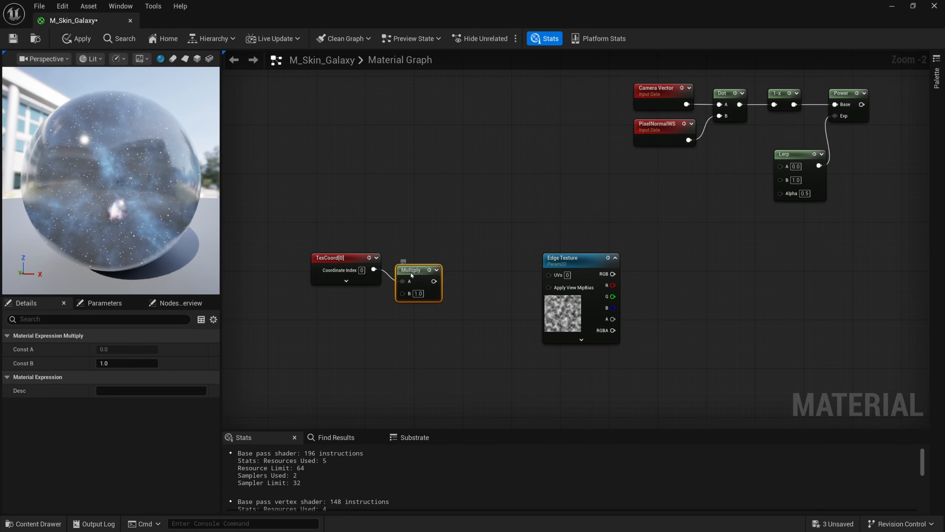
pyautogui.moveTo(400, 266); pyautogui.dragTo(413, 255)
# Create a scalar parameter "Edge Scale" with default value 1 under TexCoord and connect it to the Multiply node's B input
pyautogui.click(309, 306)
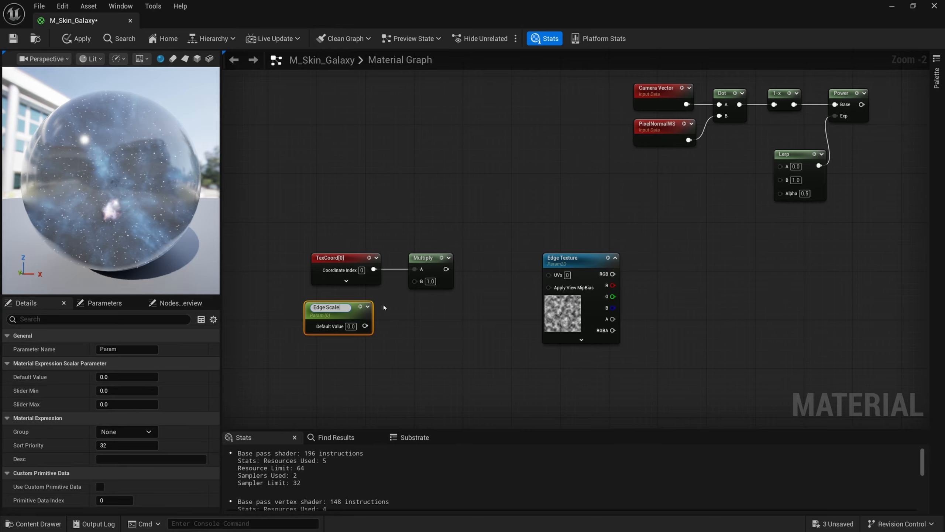
pyautogui.write('Edge Scale')
pyautogui.press('Return')
pyautogui.click(351, 323)
pyautogui.write('1')
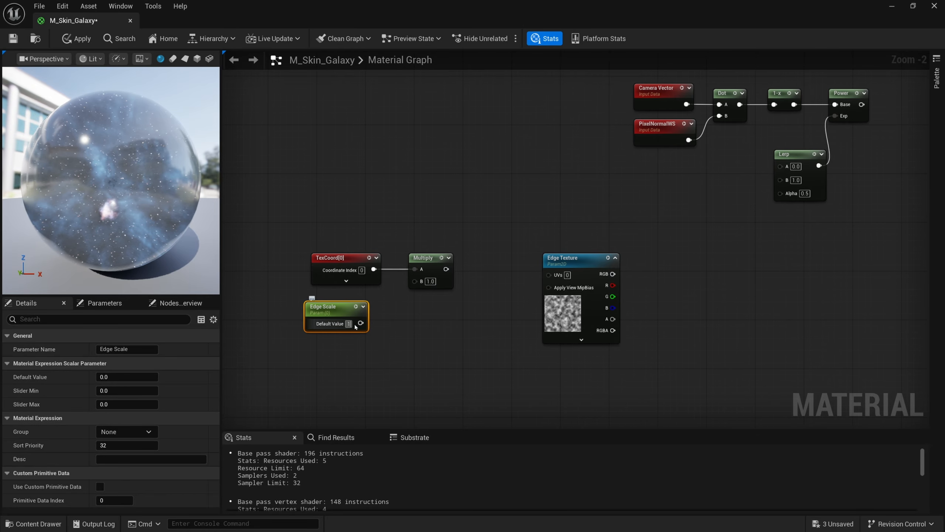
pyautogui.moveTo(366, 323); pyautogui.dragTo(417, 283)
pyautogui.moveTo(341, 313); pyautogui.dragTo(346, 306)
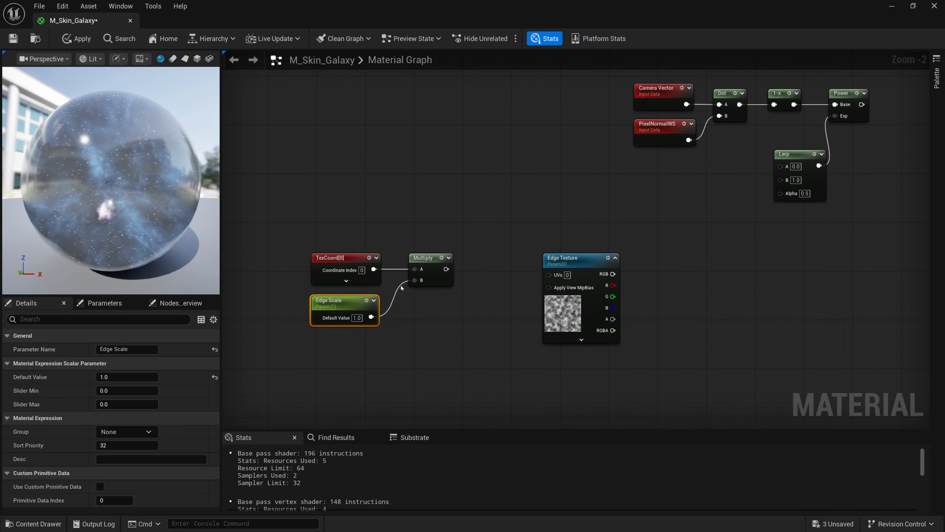
# Shift the TexCoord, Edge Scale and Multiply nodes left and add a Panner node between Multiply and Edge Texture
pyautogui.moveTo(419, 324); pyautogui.dragTo(421, 298, button='right')
pyautogui.moveTo(442, 188); pyautogui.dragTo(341, 303)
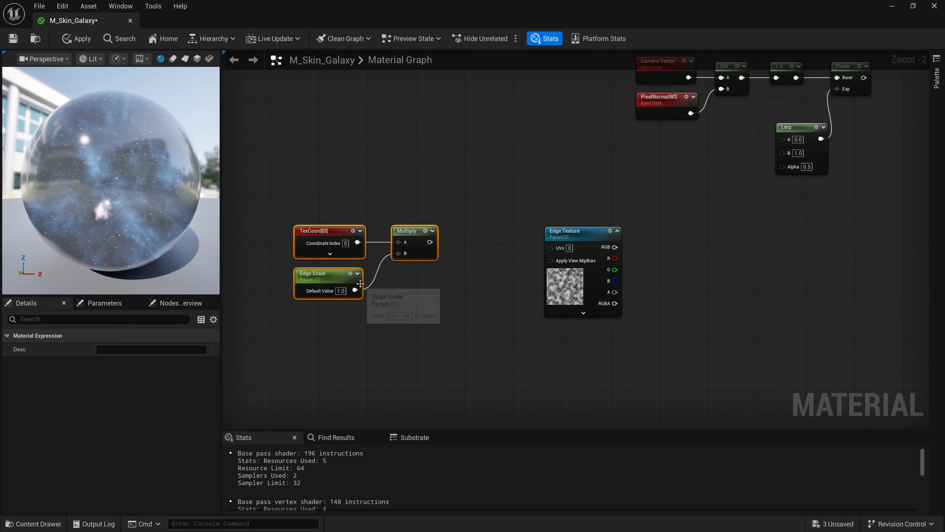
pyautogui.moveTo(416, 302); pyautogui.dragTo(388, 287, button='right')
pyautogui.rightClick(432, 229)
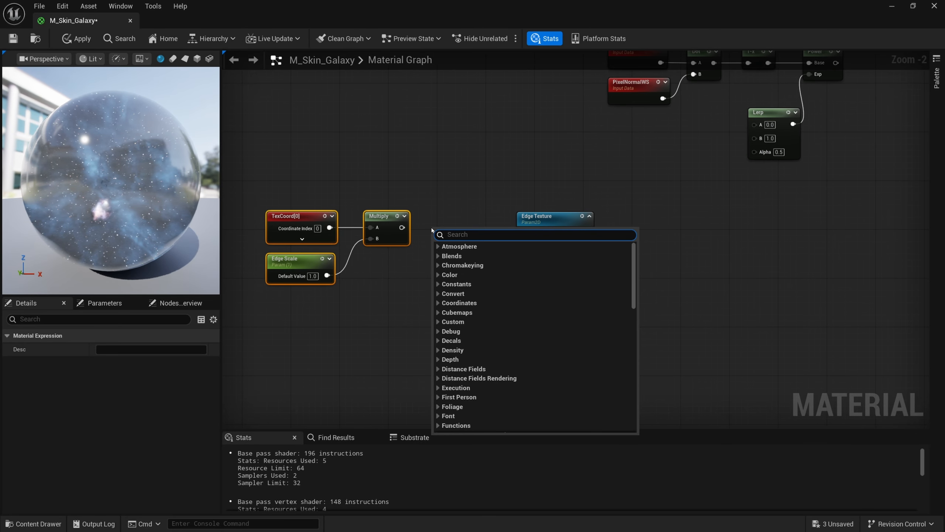
pyautogui.write('pan')
pyautogui.press('Return')
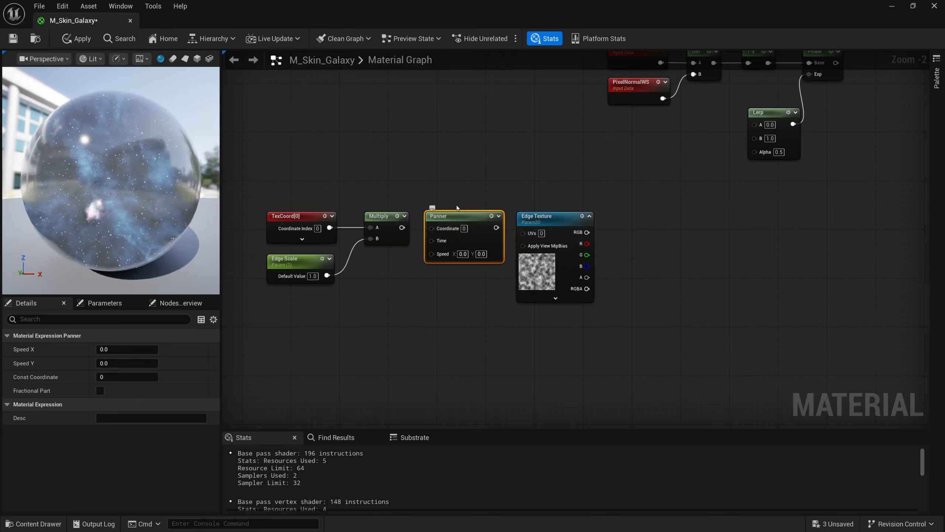
# Move the four UV nodes, including the Panner, further left and connect the Multiply output to the Panner's Coordinate input
pyautogui.click(405, 235)
pyautogui.moveTo(434, 199); pyautogui.dragTo(302, 262)
pyautogui.moveTo(297, 263); pyautogui.dragTo(267, 269)
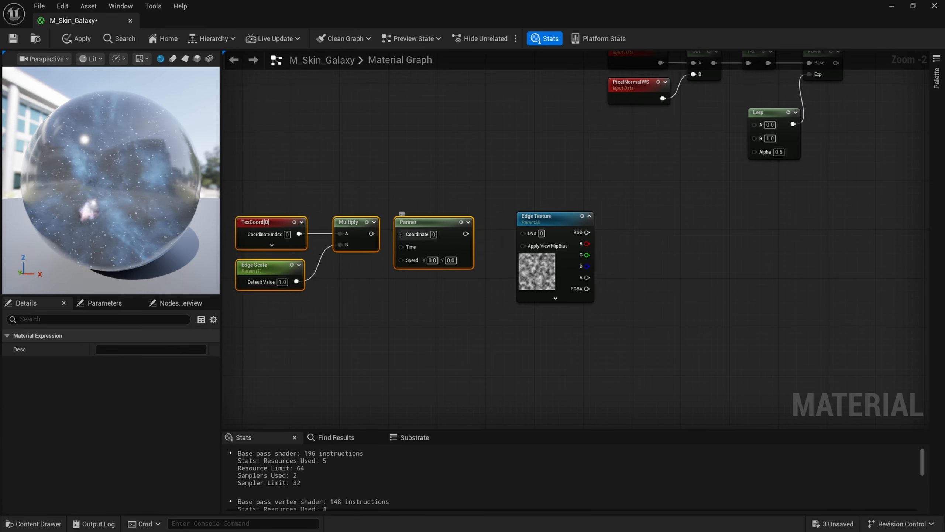
pyautogui.moveTo(372, 233); pyautogui.dragTo(406, 235)
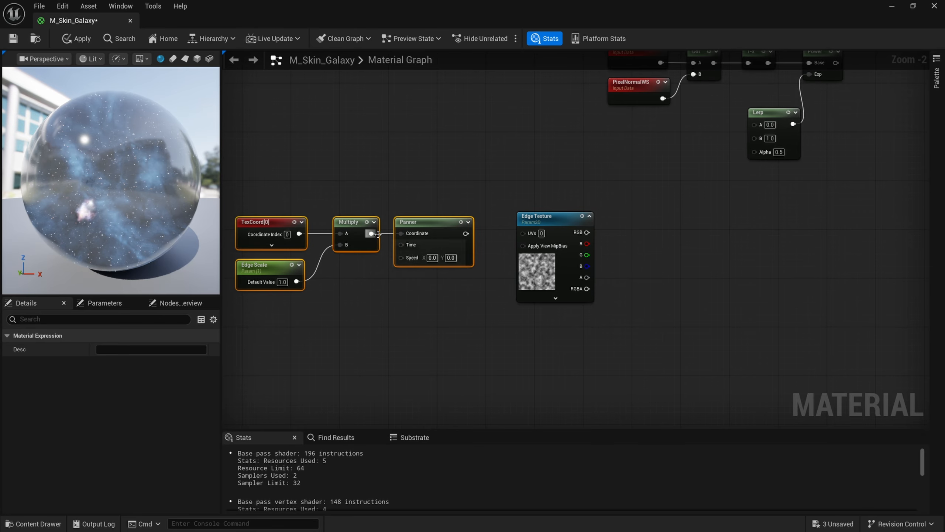
# Review the Append nodes in the Rotation logic group, then add an Append node below Multiply feeding the Panner's Speed input
pyautogui.moveTo(412, 274); pyautogui.dragTo(445, 267, button='right')
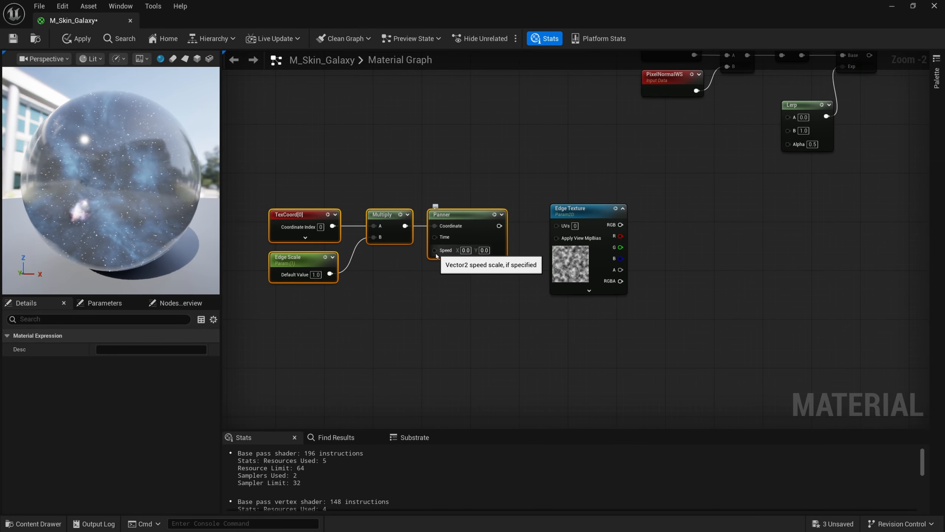
pyautogui.moveTo(440, 253); pyautogui.dragTo(343, 354, button='right')
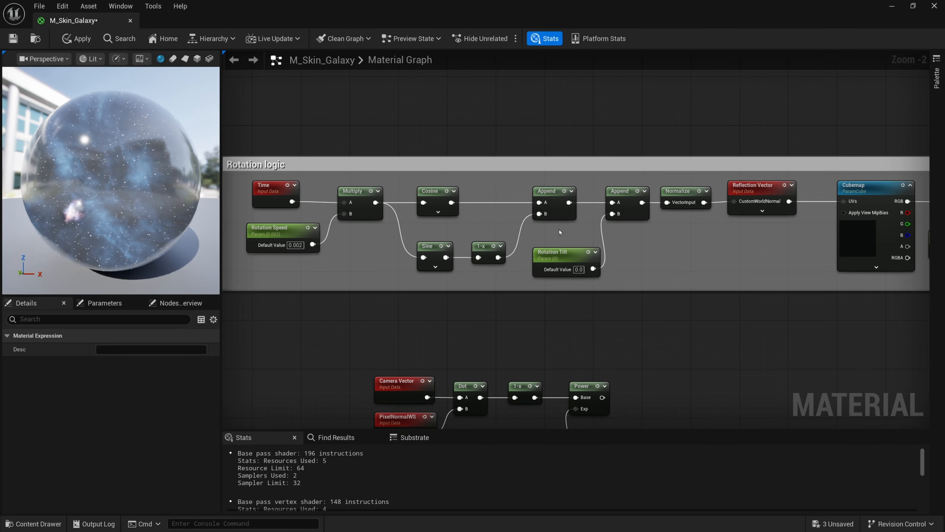
pyautogui.click(558, 209)
pyautogui.moveTo(486, 194); pyautogui.dragTo(376, 278)
pyautogui.moveTo(495, 330); pyautogui.dragTo(683, 38, button='right')
pyautogui.moveTo(330, 333); pyautogui.dragTo(456, 246, button='right')
pyautogui.rightClick(420, 283)
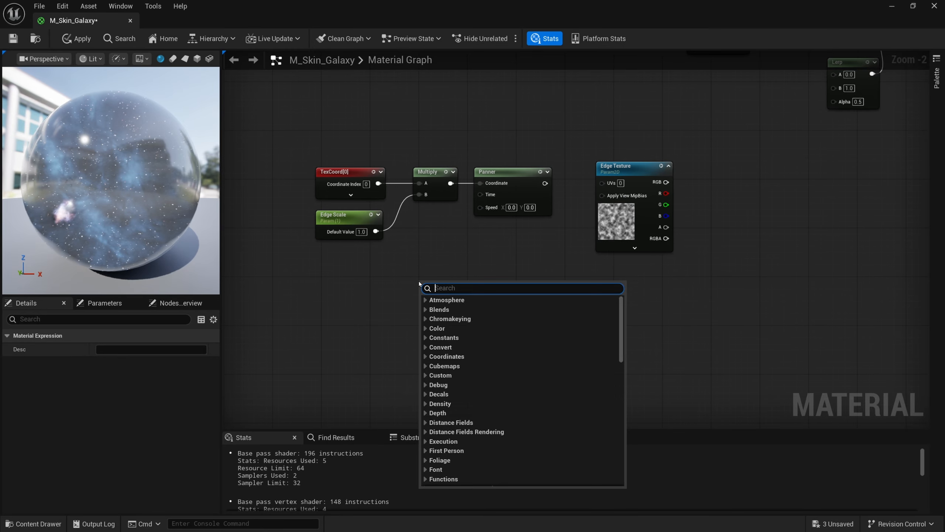
pyautogui.write('append')
pyautogui.press('Return')
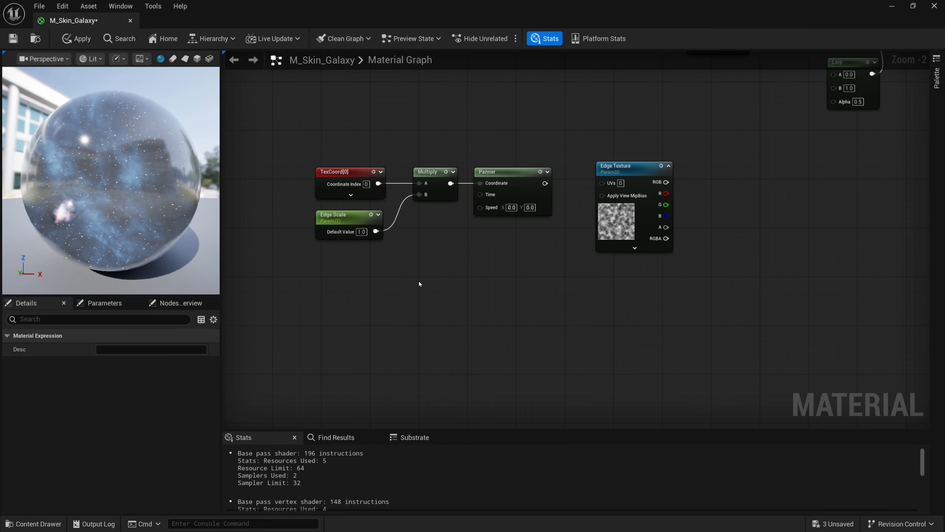
pyautogui.moveTo(455, 293); pyautogui.dragTo(430, 277)
pyautogui.moveTo(327, 268); pyautogui.dragTo(391, 270, button='right')
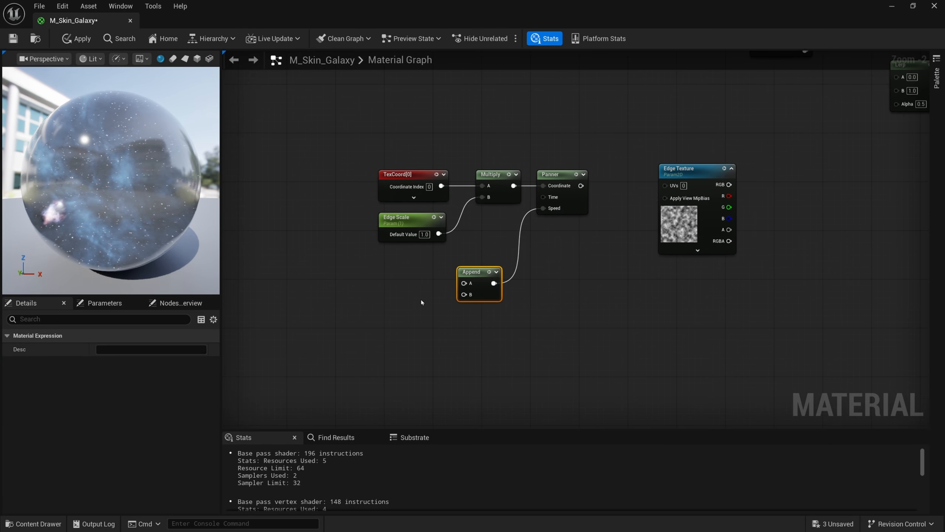
# Duplicate the Edge Scale parameter beside the Append node and rename the copy "Edge Speed X"
pyautogui.click(396, 228)
pyautogui.hotkey('ctrl', 'd')
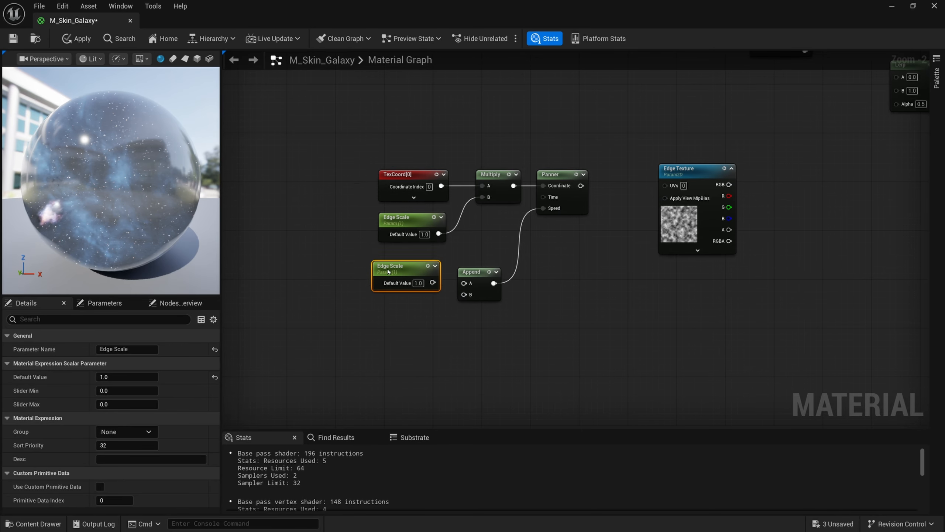
pyautogui.doubleClick(114, 349)
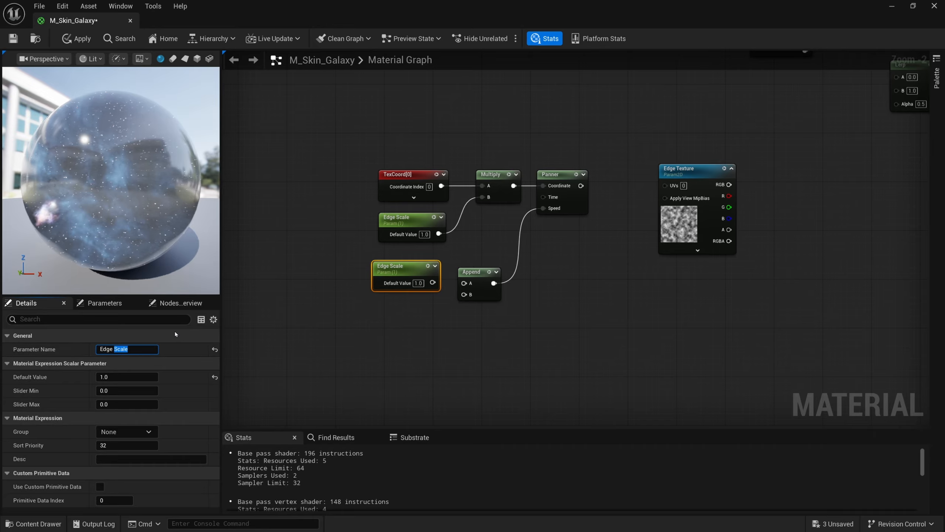
pyautogui.write('Speed X')
pyautogui.press('Return')
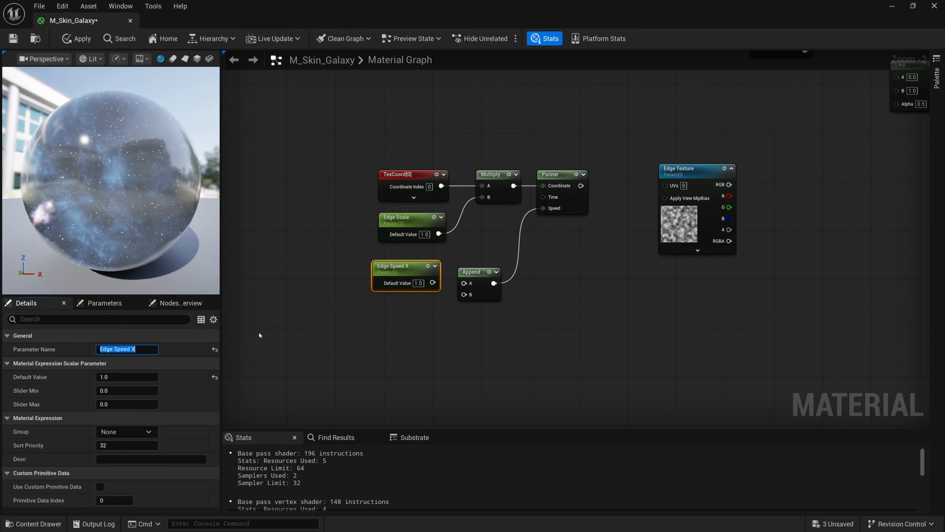
# Duplicate the Edge Speed X parameter directly below itself and rename the copy "Edge Speed Y"
pyautogui.click(379, 288)
pyautogui.hotkey('ctrl', 'd')
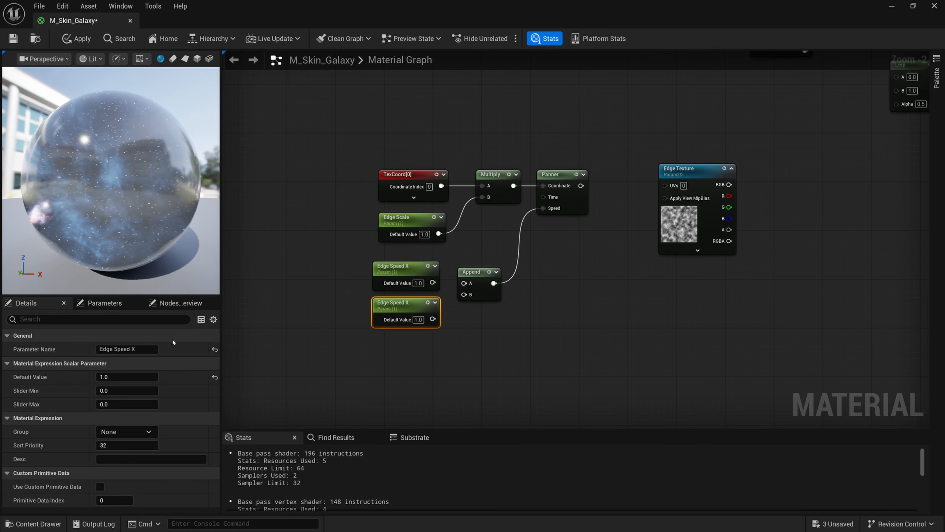
pyautogui.doubleClick(134, 349)
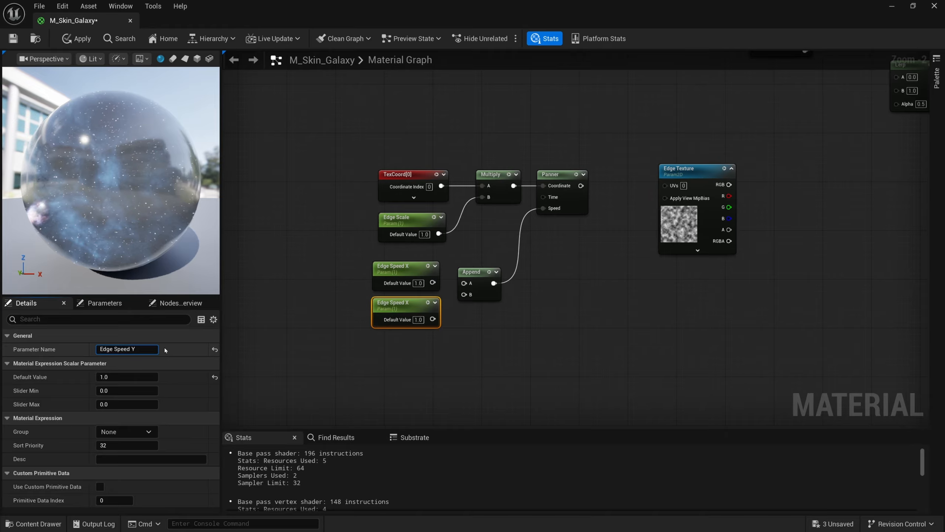
pyautogui.write('Y')
pyautogui.press('Return')
# Set the default value of Edge Speed X to 0.025 and of Edge Speed Y to 0.05
pyautogui.click(379, 267)
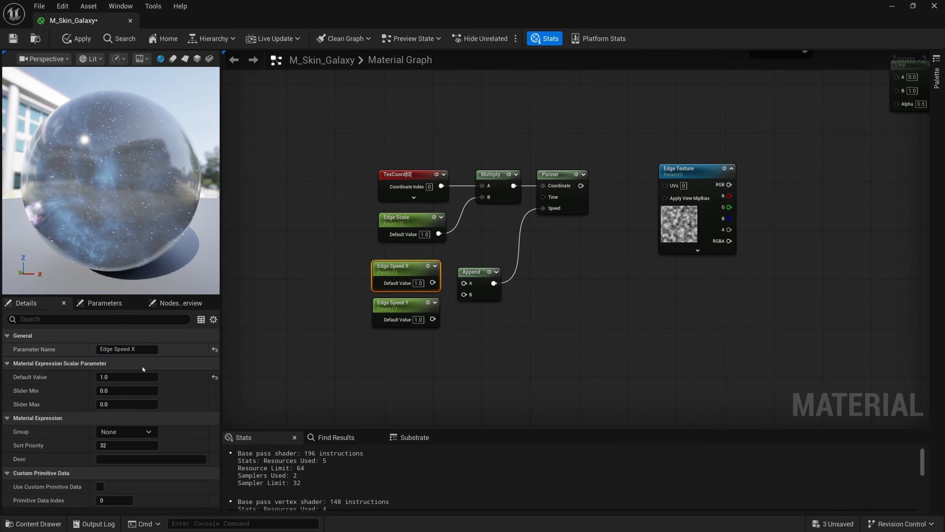
pyautogui.click(131, 376)
pyautogui.write('.0')
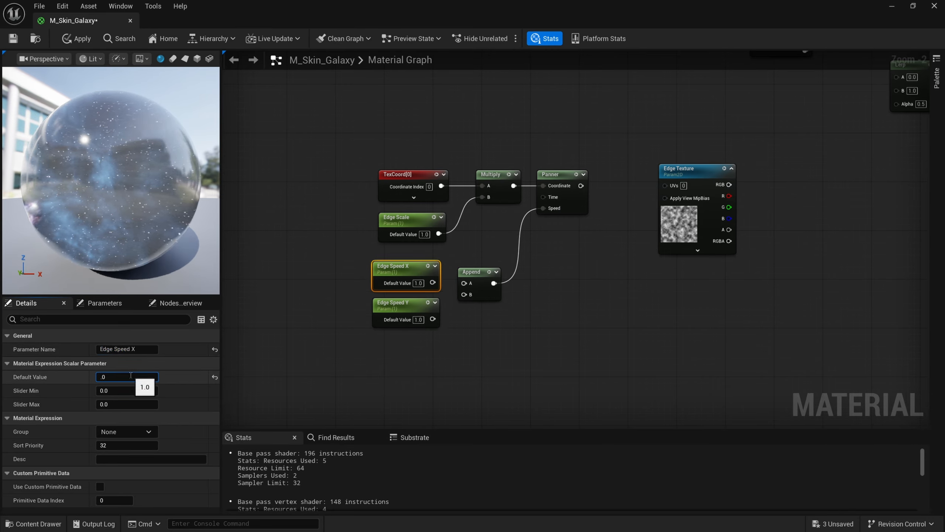
pyautogui.write('25')
pyautogui.press('Return')
pyautogui.click(394, 302)
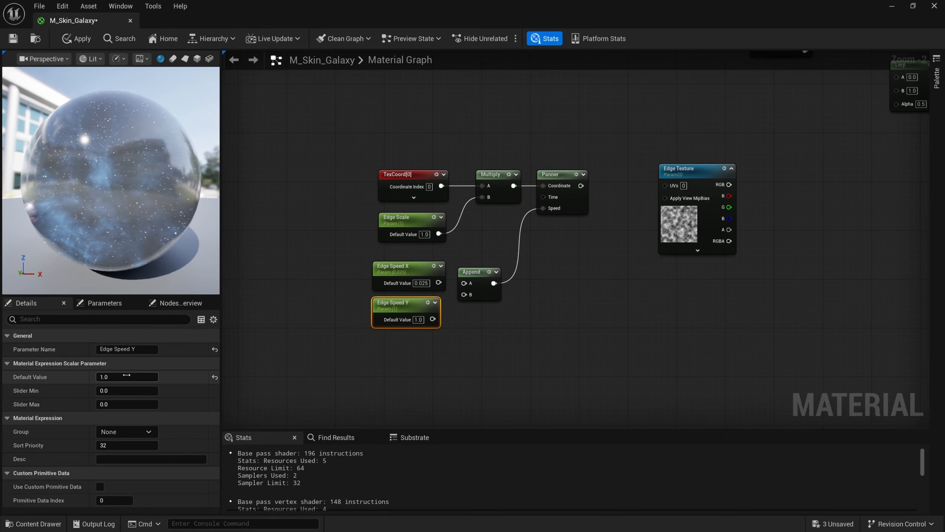
pyautogui.click(127, 375)
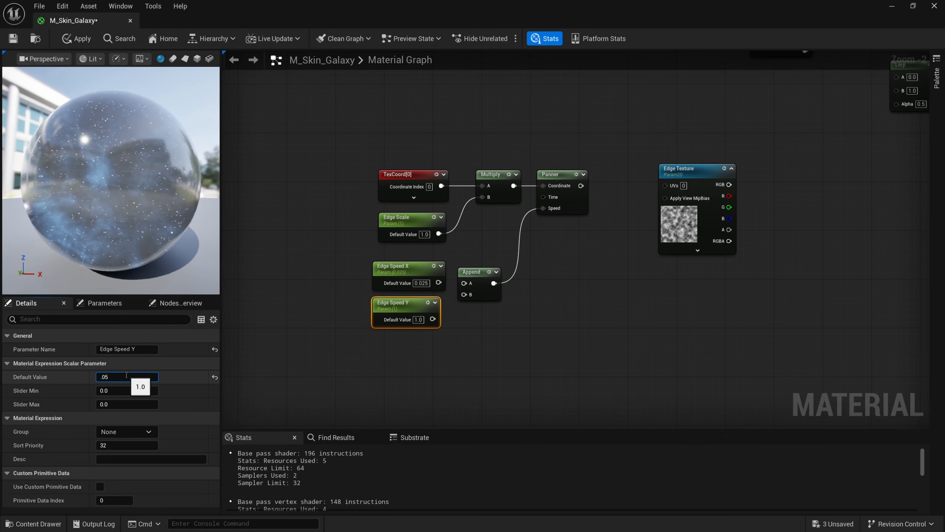
pyautogui.write('.05')
pyautogui.press('Return')
# Connect Edge Speed X and Edge Speed Y to Append inputs A and B, and the Panner output to Edge Texture's UVs
pyautogui.moveTo(449, 340); pyautogui.dragTo(434, 341, button='right')
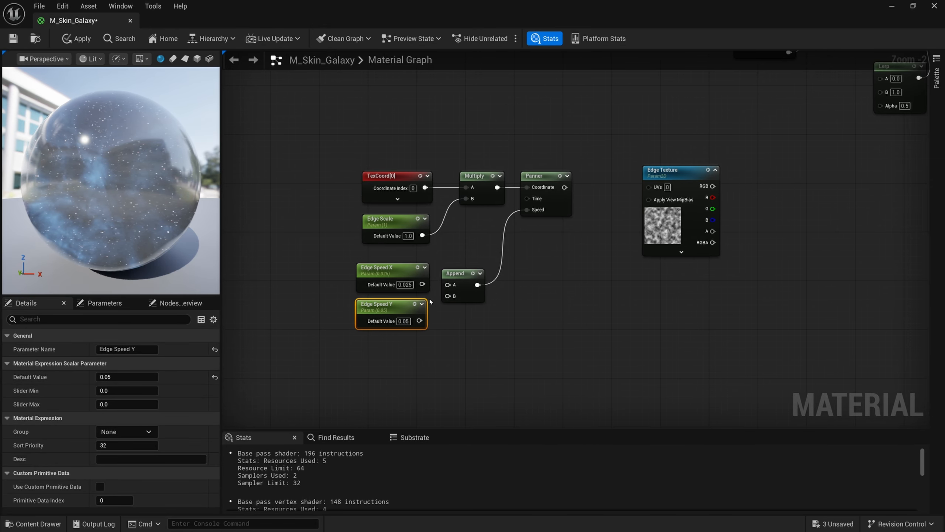
pyautogui.moveTo(422, 284); pyautogui.dragTo(419, 321)
pyautogui.moveTo(568, 268); pyautogui.dragTo(530, 312, button='right')
pyautogui.moveTo(527, 232); pyautogui.dragTo(611, 231)
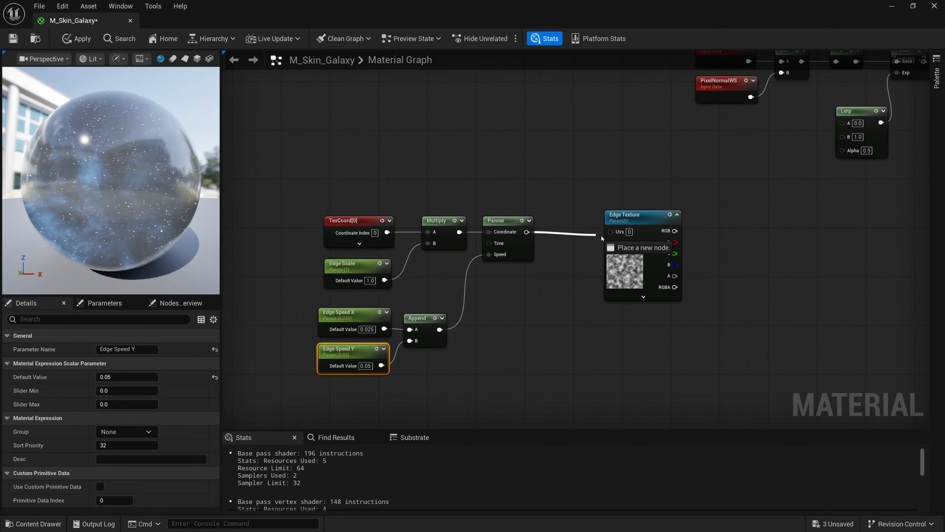
# Move the Edge Texture node closer to the Panner node
pyautogui.moveTo(592, 275); pyautogui.dragTo(564, 277, button='right')
pyautogui.click(597, 275)
pyautogui.moveTo(598, 275); pyautogui.dragTo(578, 275)
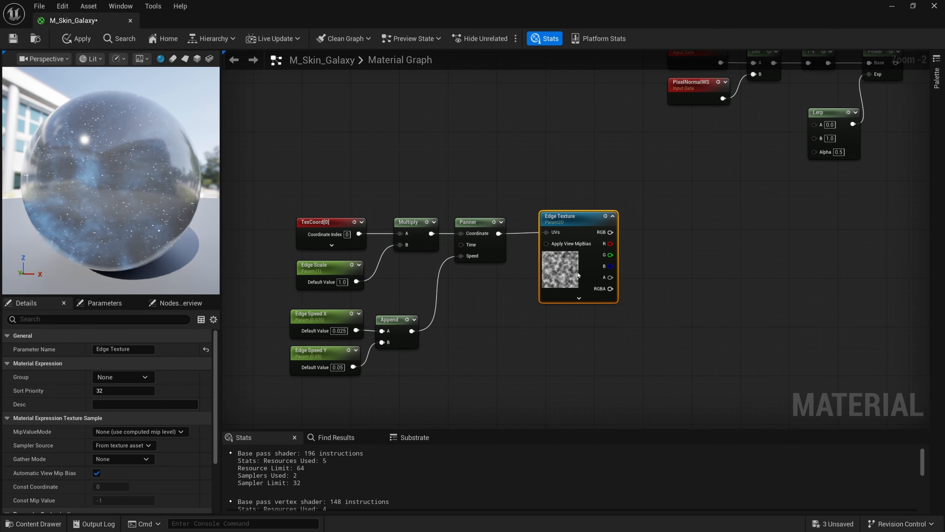
# Connect Edge Texture's R output to the Lerp's Alpha and move the whole edge texture node group closer to the Lerp
pyautogui.moveTo(656, 274); pyautogui.dragTo(556, 340, button='right')
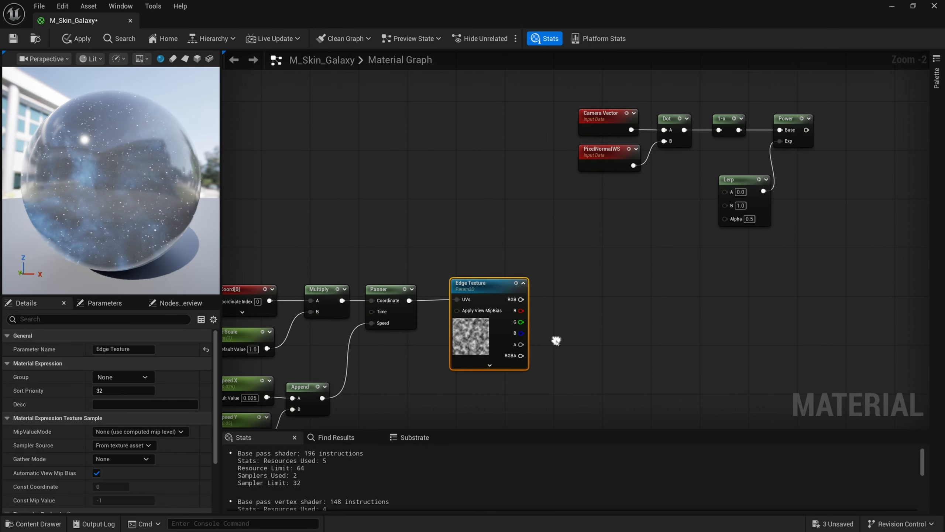
pyautogui.moveTo(521, 311)
pyautogui.mouseDown()
pyautogui.moveTo(735, 241)
pyautogui.moveTo(730, 221)
pyautogui.mouseUp()
pyautogui.moveTo(673, 253); pyautogui.dragTo(732, 213, button='right')
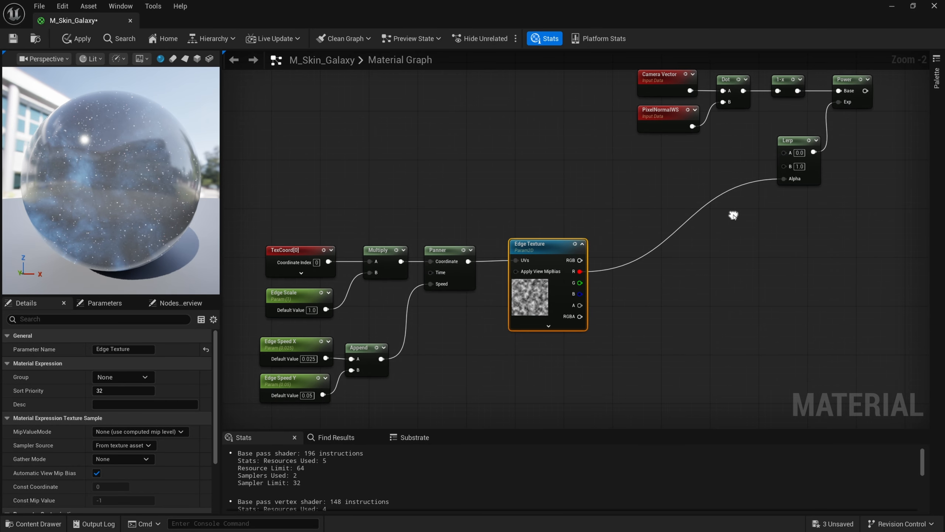
pyautogui.moveTo(637, 202); pyautogui.dragTo(322, 379)
pyautogui.moveTo(551, 257); pyautogui.dragTo(679, 227)
pyautogui.moveTo(736, 244); pyautogui.dragTo(587, 325, button='right')
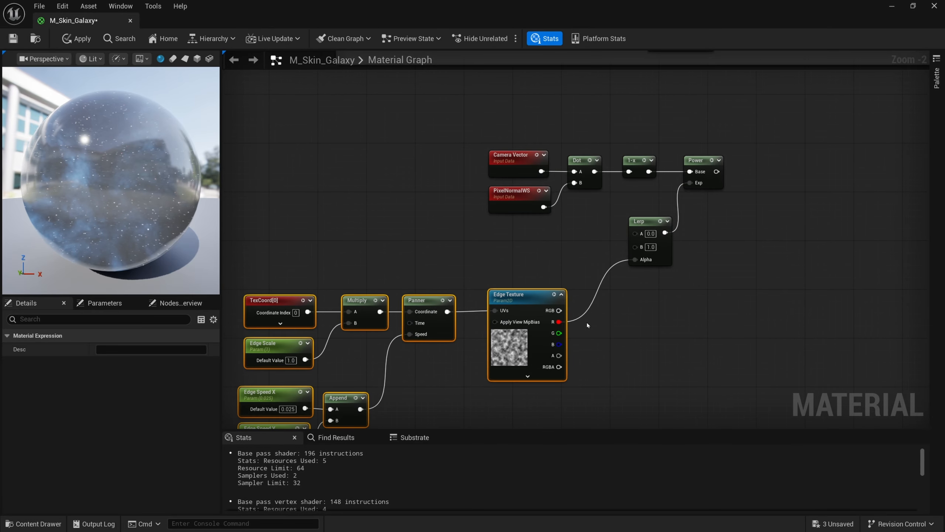
# Add a scalar parameter named "Edge Inner" between the PixelNormalWS and Edge Texture nodes
pyautogui.moveTo(526, 359); pyautogui.dragTo(532, 332, button='right')
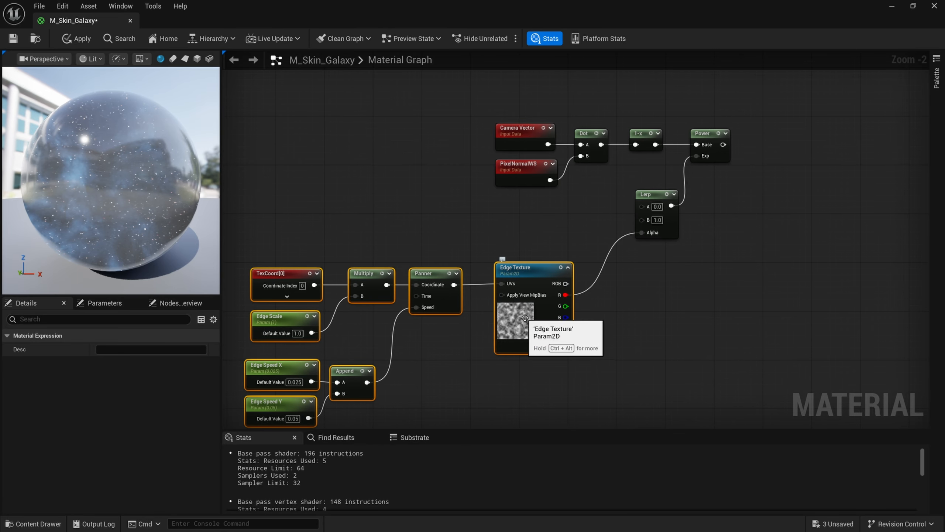
pyautogui.moveTo(606, 190); pyautogui.dragTo(606, 217, button='right')
pyautogui.scroll(1, 591, 265)
pyautogui.click(502, 373)
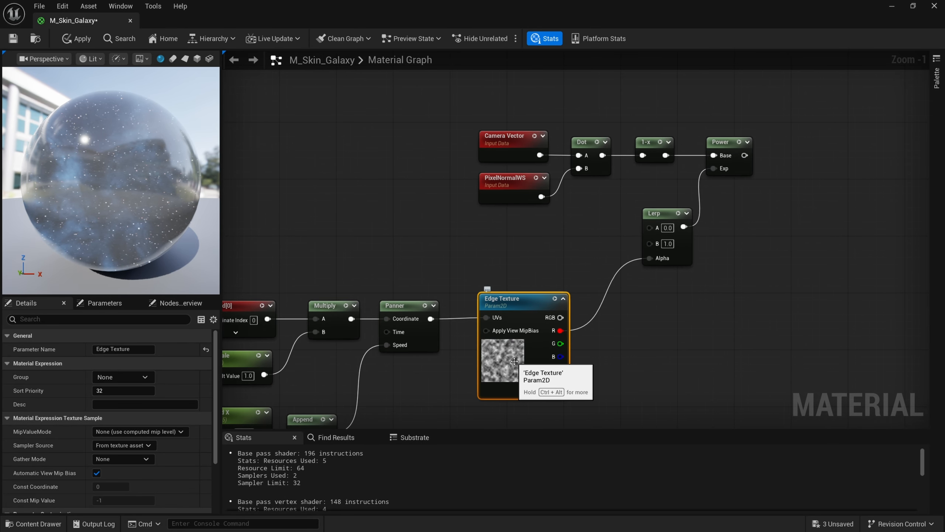
pyautogui.moveTo(649, 232); pyautogui.dragTo(580, 190)
pyautogui.click(569, 191)
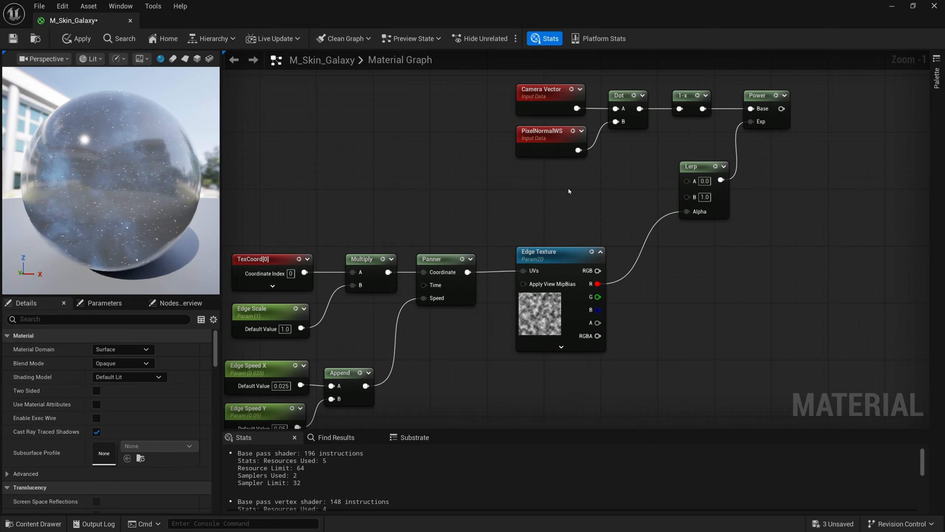
pyautogui.click(558, 183)
pyautogui.write('E')
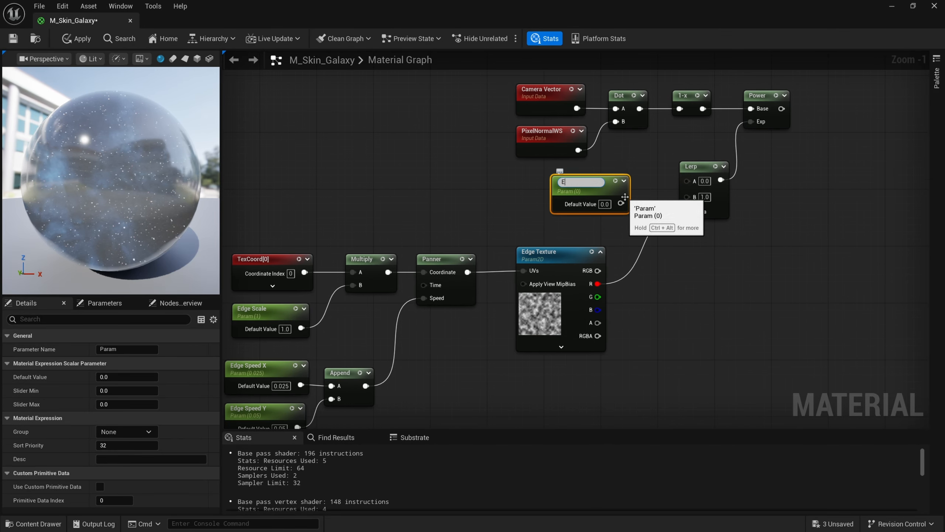
pyautogui.write('dge Inner')
pyautogui.press('Return')
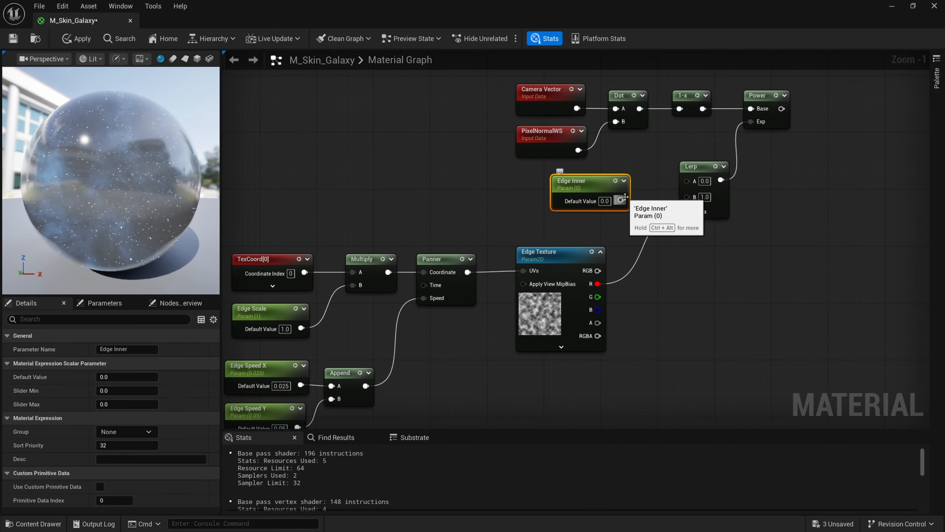
# Set Edge Inner's default value to 5 and connect it to the Lerp's A input
pyautogui.click(605, 202)
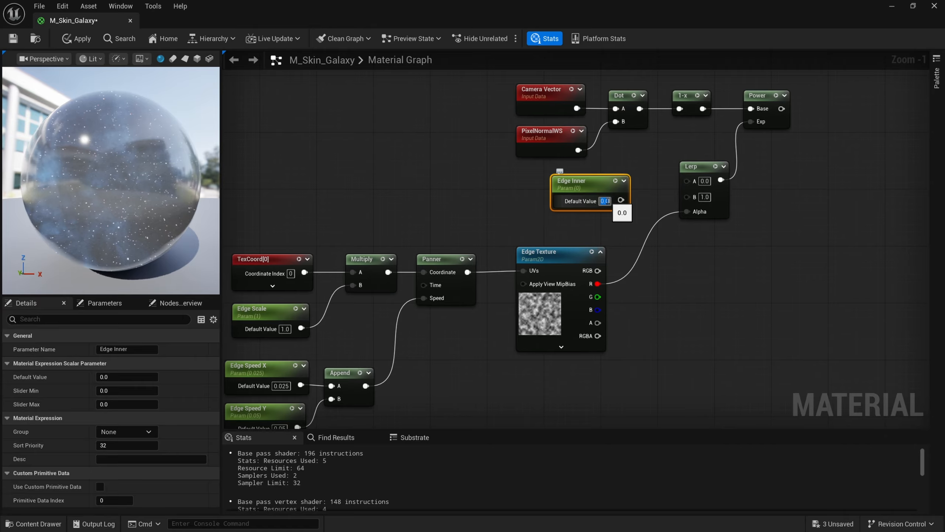
pyautogui.write('5')
pyautogui.press('Return')
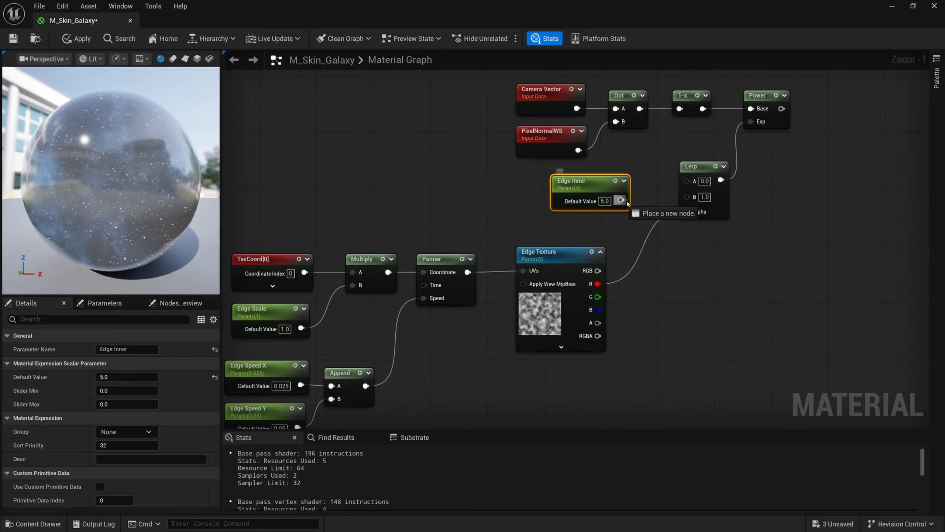
pyautogui.moveTo(628, 203); pyautogui.dragTo(687, 180)
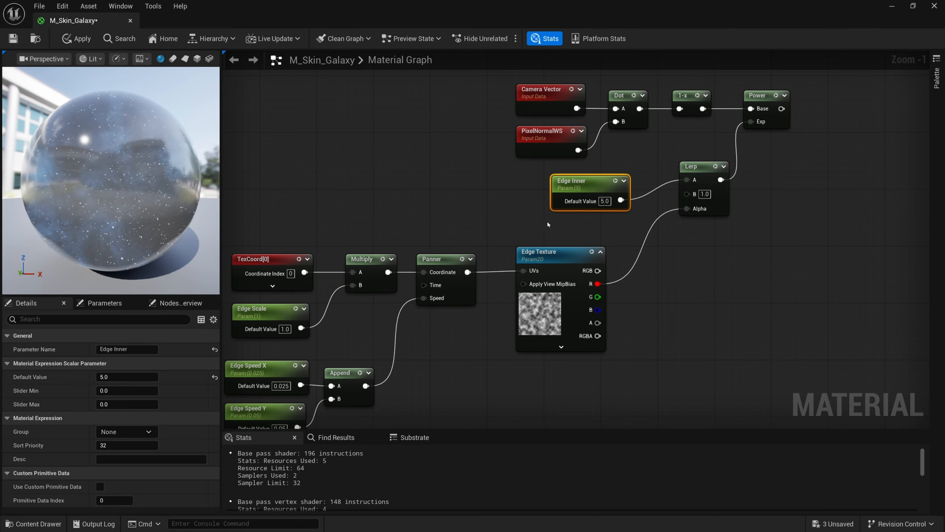
# Duplicate Edge Inner directly below as "Edge Outer" with default value 0.5, and connect it to the Lerp's B input
pyautogui.hotkey('ctrl', 'd')
pyautogui.moveTo(557, 225); pyautogui.dragTo(564, 220)
pyautogui.click(605, 236)
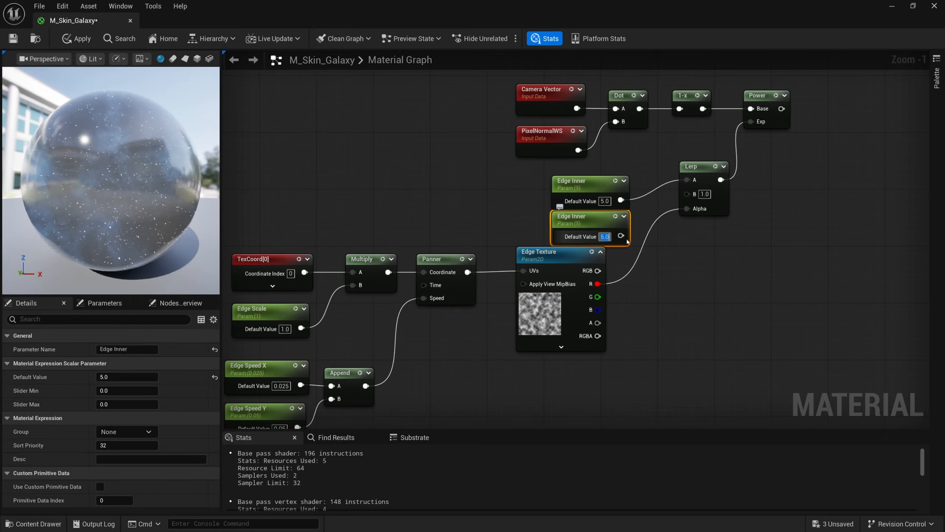
pyautogui.doubleClick(126, 349)
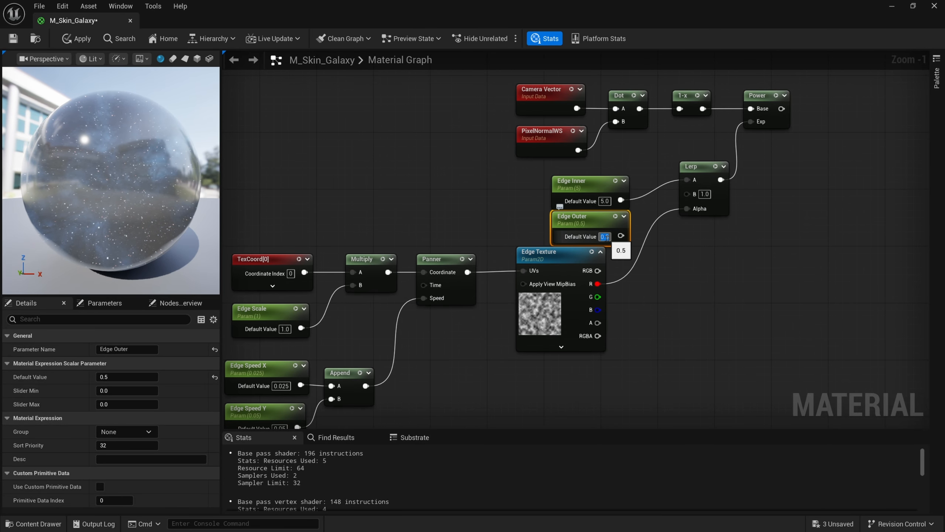
pyautogui.moveTo(619, 236); pyautogui.dragTo(703, 186)
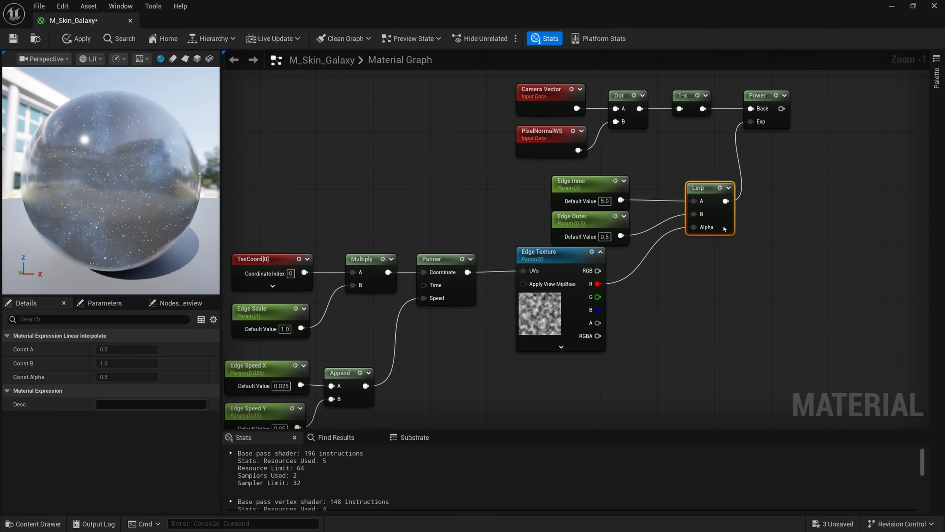
# Shift the Edge Texture node and all its UV and speed nodes slightly down, closer to the Lerp
pyautogui.moveTo(697, 272); pyautogui.dragTo(740, 211, button='right')
pyautogui.moveTo(688, 223); pyautogui.dragTo(323, 360)
pyautogui.moveTo(377, 312); pyautogui.dragTo(398, 326)
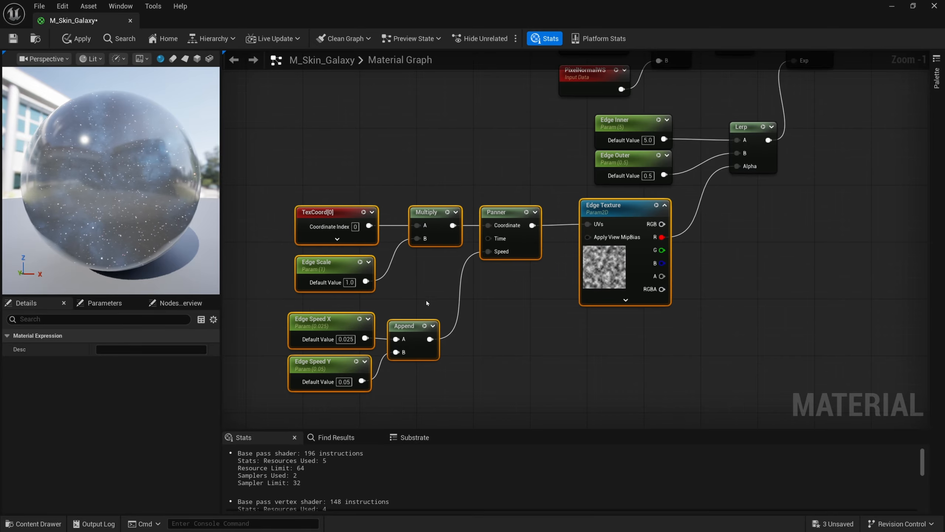
# Add a Multiply node fed by the Power output into input A and align it with the Power node
pyautogui.moveTo(634, 234); pyautogui.dragTo(583, 291, button='right')
pyautogui.moveTo(665, 239); pyautogui.dragTo(531, 304, button='right')
pyautogui.moveTo(550, 216); pyautogui.dragTo(577, 215)
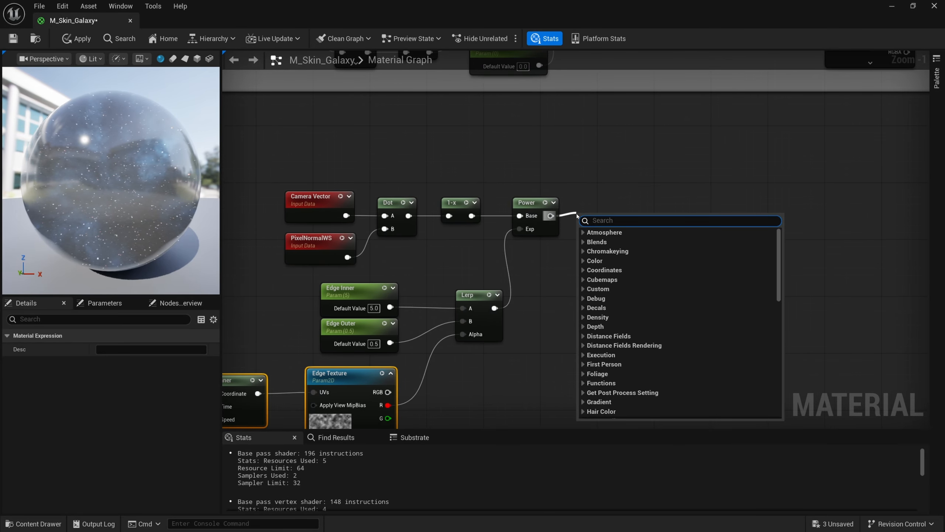
pyautogui.write('multiply')
pyautogui.press('Return')
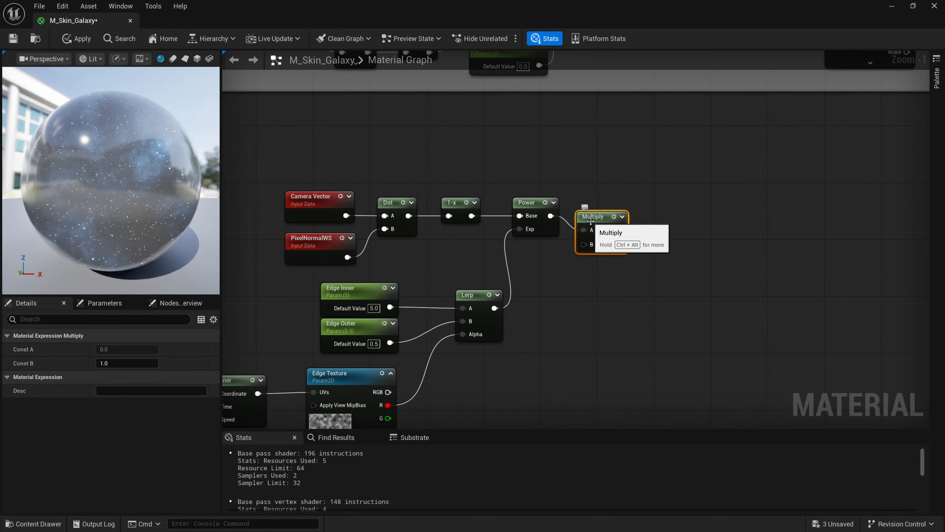
pyautogui.moveTo(592, 222); pyautogui.dragTo(609, 207)
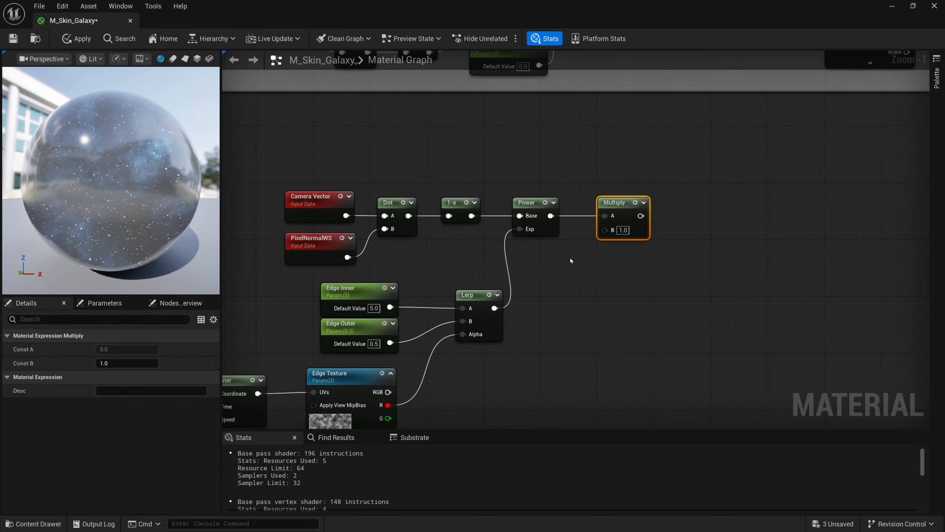
# Add a scalar parameter named "Edge Contrast" with default value 2 and connect it to the new Multiply's B input
pyautogui.click(565, 266)
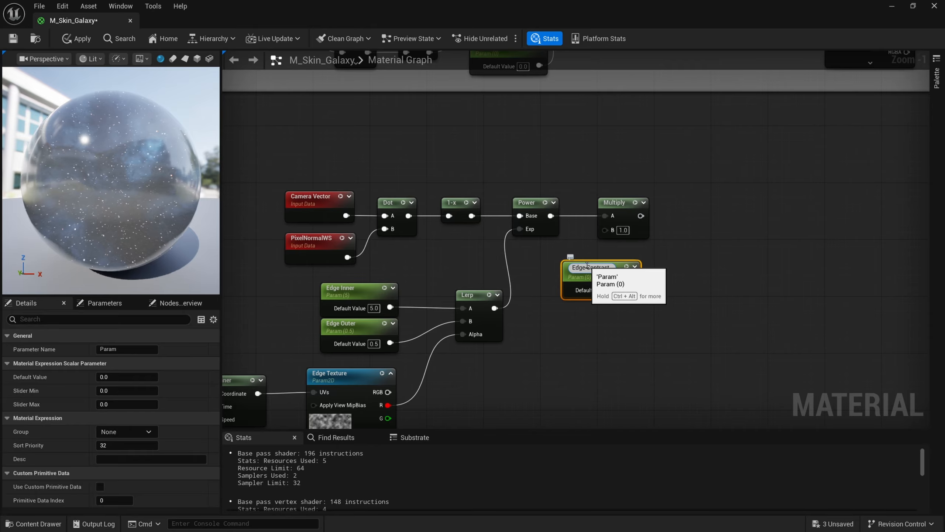
pyautogui.moveTo(587, 265); pyautogui.dragTo(566, 265)
pyautogui.moveTo(611, 286); pyautogui.dragTo(605, 229)
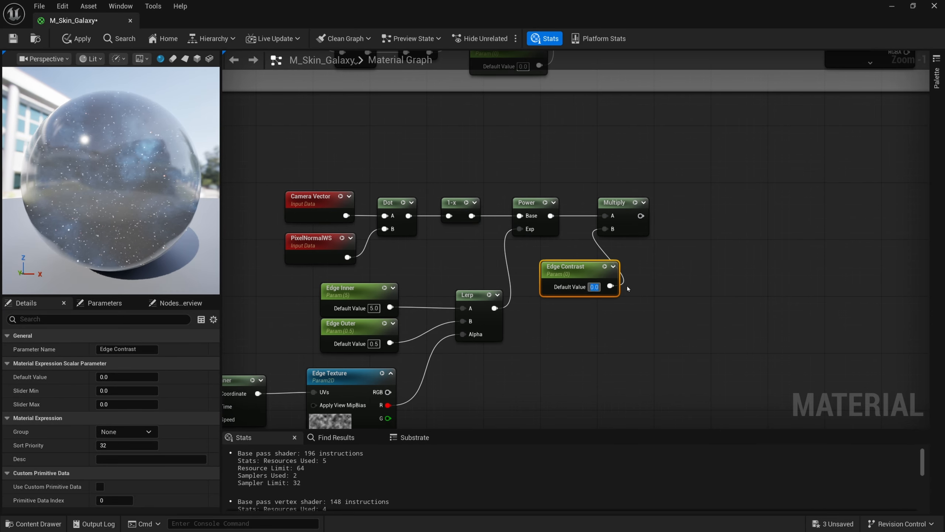
pyautogui.write('2')
pyautogui.press('Return')
# Preview the final Multiply node and select the Camera Vector, PixelNormalWS, Dot and 1-x nodes for inspection
pyautogui.rightClick(632, 211)
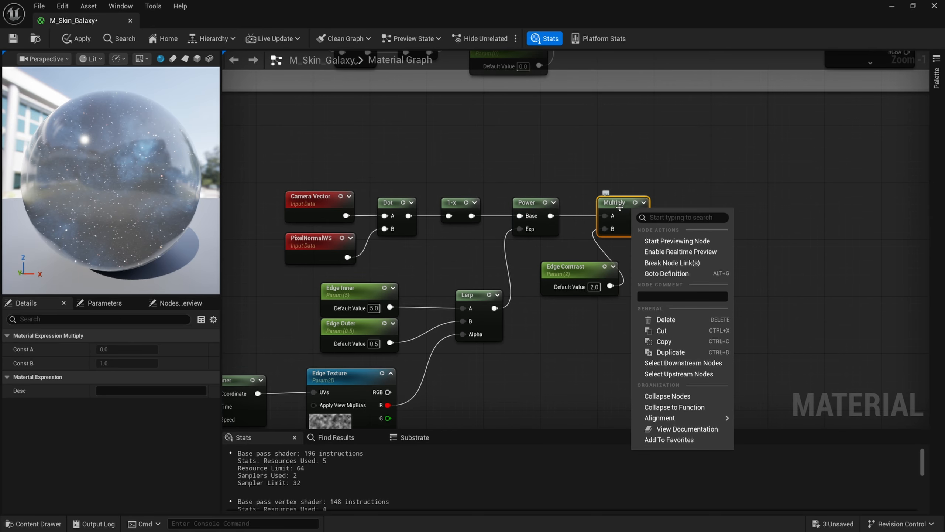
pyautogui.click(678, 240)
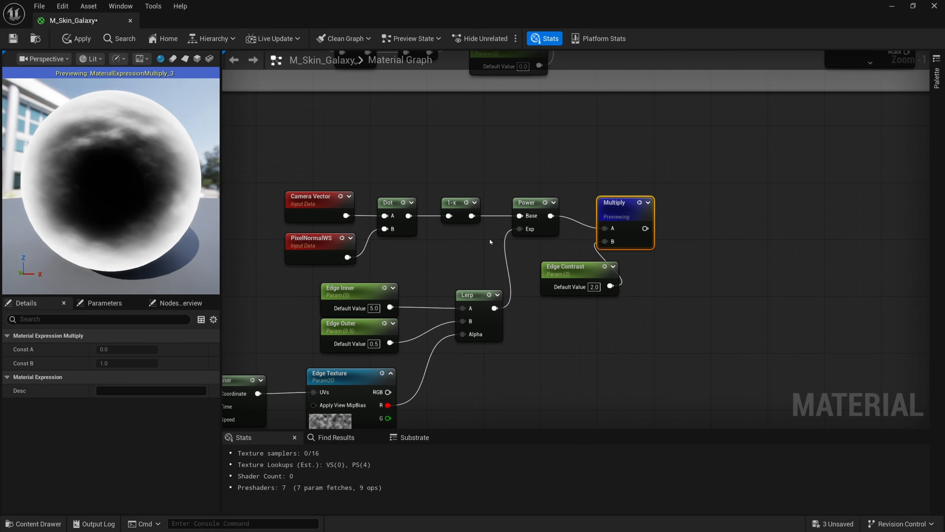
pyautogui.moveTo(297, 171); pyautogui.dragTo(404, 239)
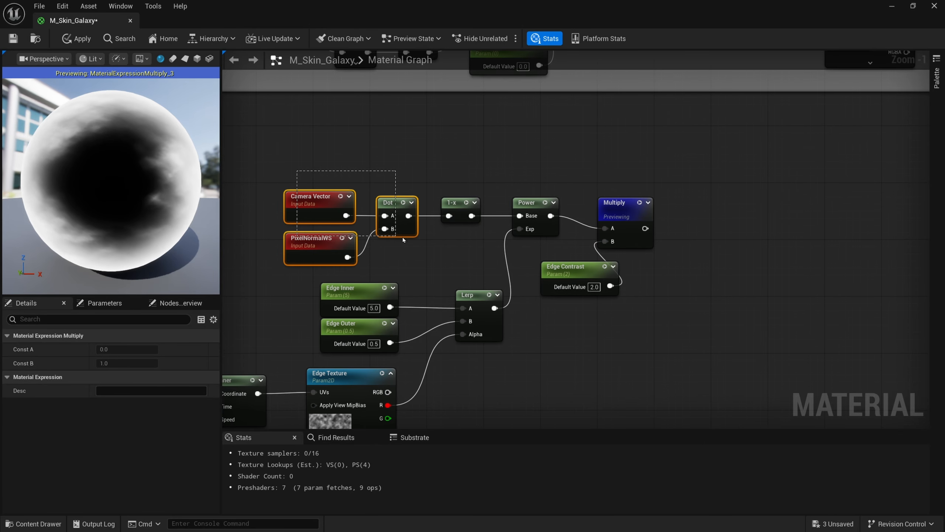
pyautogui.moveTo(499, 250); pyautogui.dragTo(498, 249)
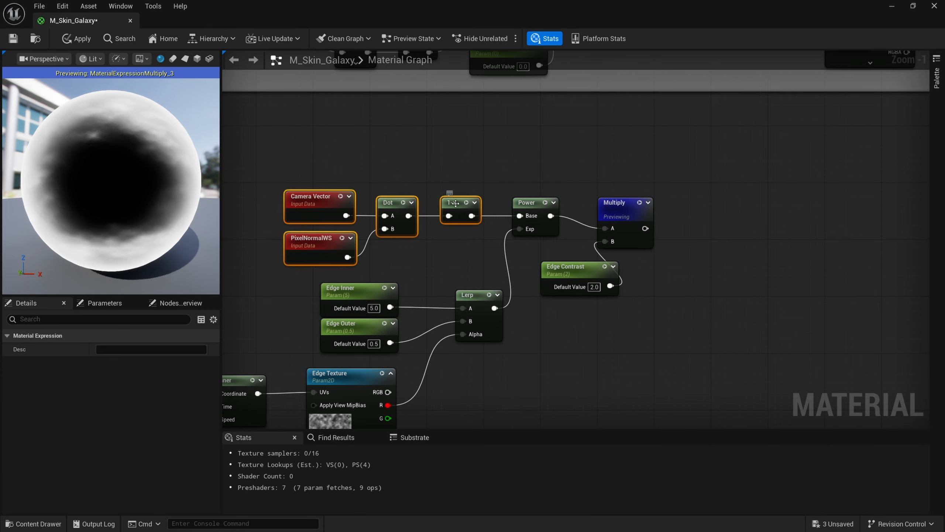
# Preview the 1-x node on its own to examine the plain Fresnel gradient on the sphere
pyautogui.rightClick(457, 205)
pyautogui.click(476, 236)
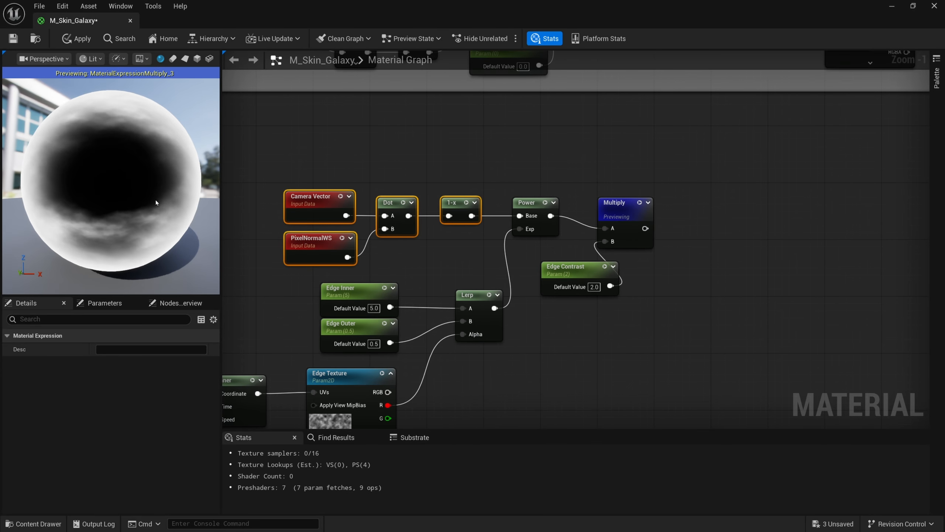
pyautogui.rightClick(448, 204)
pyautogui.click(469, 237)
pyautogui.rightClick(614, 206)
pyautogui.click(632, 244)
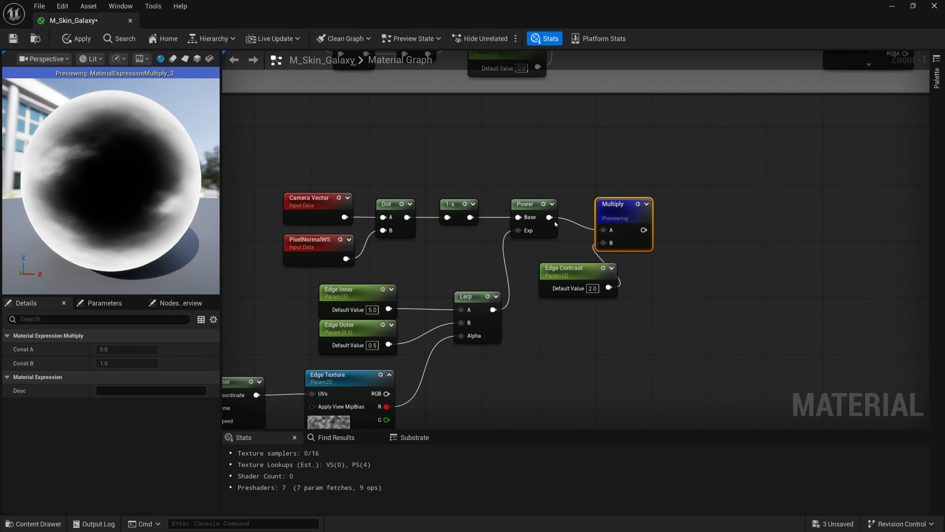
pyautogui.rightClick(460, 206)
pyautogui.click(476, 236)
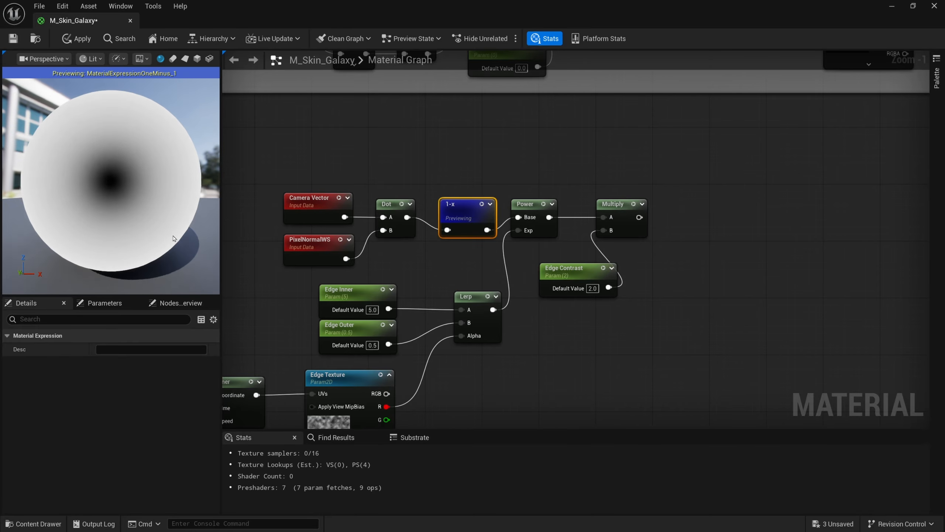
# Stop previewing the 1-x node to show the full material on the sphere again
pyautogui.rightClick(465, 207)
pyautogui.click(480, 168)
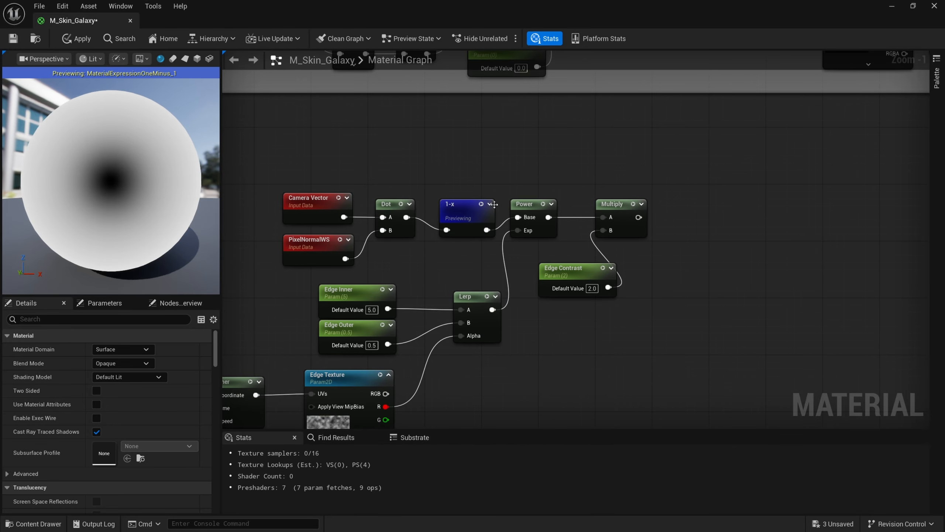
pyautogui.moveTo(464, 211); pyautogui.dragTo(458, 204)
pyautogui.rightClick(458, 207)
pyautogui.click(490, 234)
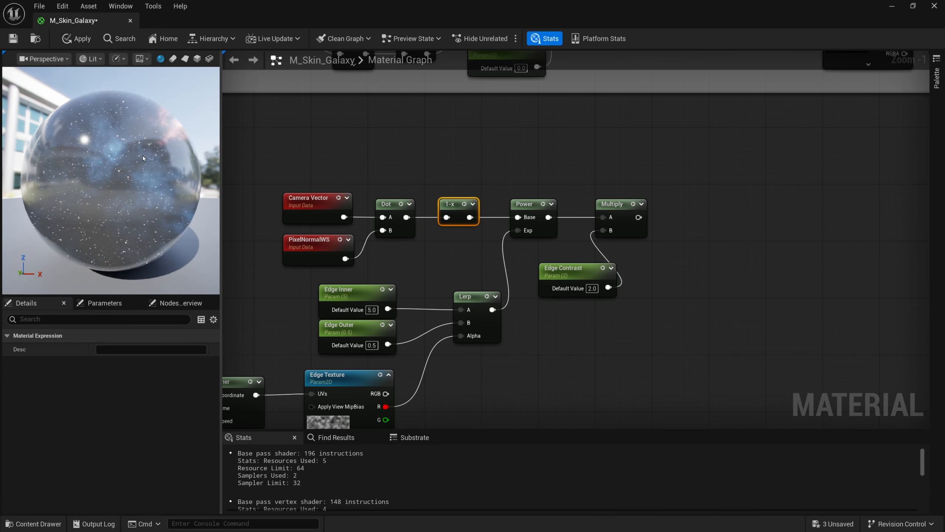
# Examine how Edge Inner, Edge Outer and the panning Edge Texture feed the Lerp that drives the Power exponent
pyautogui.moveTo(420, 285); pyautogui.dragTo(438, 257, button='right')
pyautogui.click(413, 272)
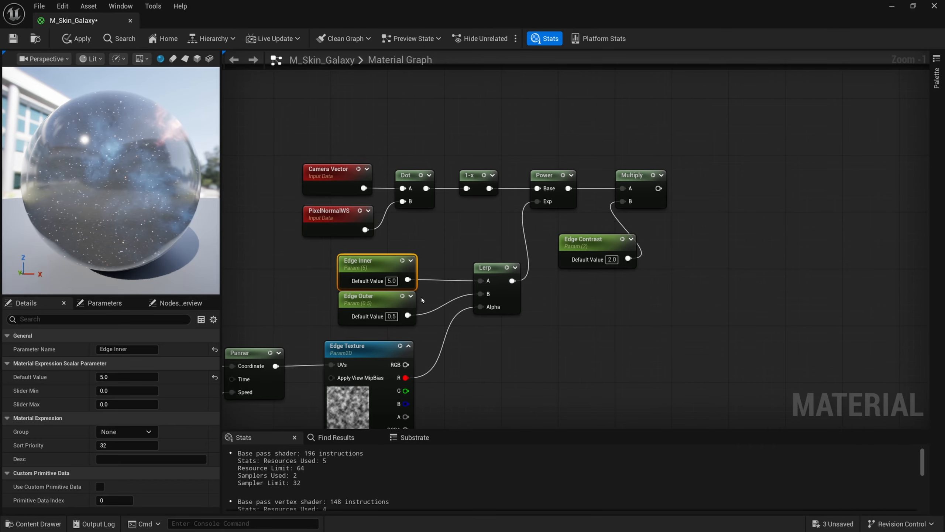
pyautogui.moveTo(459, 343); pyautogui.dragTo(488, 291, button='right')
pyautogui.moveTo(447, 338); pyautogui.dragTo(503, 313, button='right')
pyautogui.moveTo(547, 300); pyautogui.dragTo(398, 347)
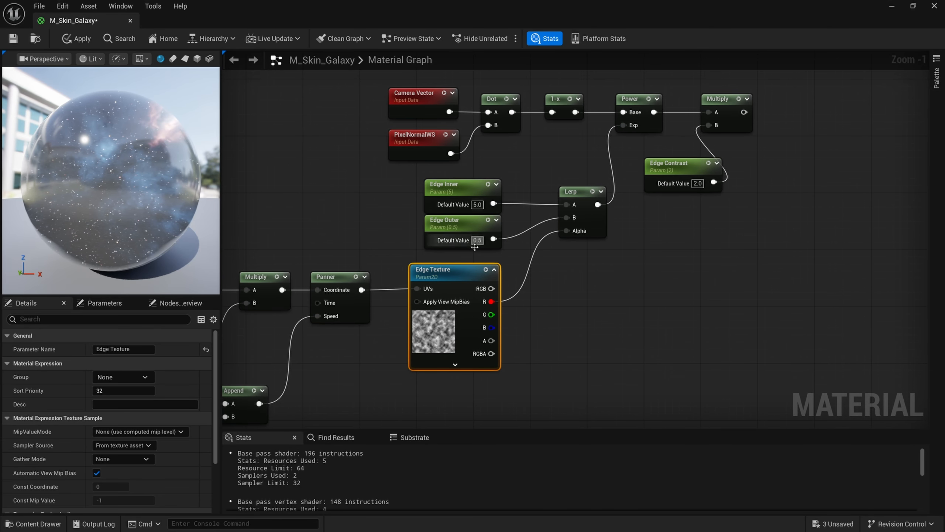
pyautogui.moveTo(552, 276); pyautogui.dragTo(582, 277, button='right')
pyautogui.moveTo(568, 274); pyautogui.dragTo(438, 350)
pyautogui.moveTo(467, 319); pyautogui.dragTo(564, 268, button='right')
pyautogui.moveTo(686, 211); pyautogui.dragTo(471, 321, button='right')
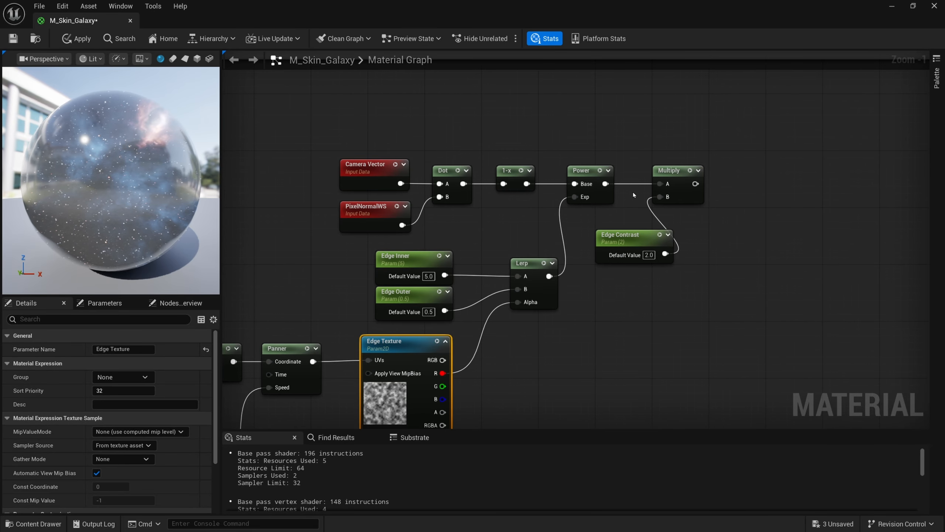
# Preview the Multiply node after Power to check the animated edge mask, and stop the preview
pyautogui.rightClick(668, 178)
pyautogui.click(682, 209)
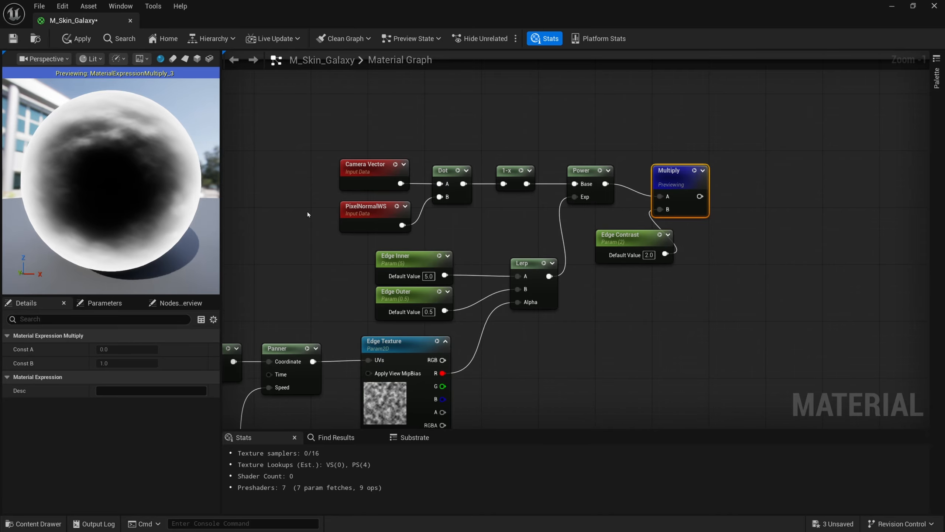
pyautogui.moveTo(484, 258); pyautogui.dragTo(442, 257, button='right')
pyautogui.rightClick(638, 201)
pyautogui.click(690, 223)
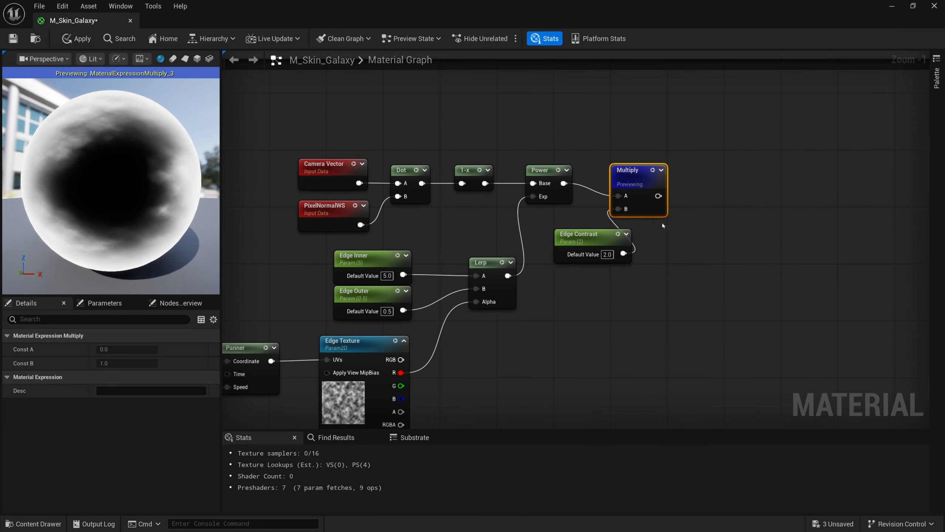
pyautogui.scroll(-2, 636, 261)
pyautogui.moveTo(644, 261); pyautogui.dragTo(665, 233, button='right')
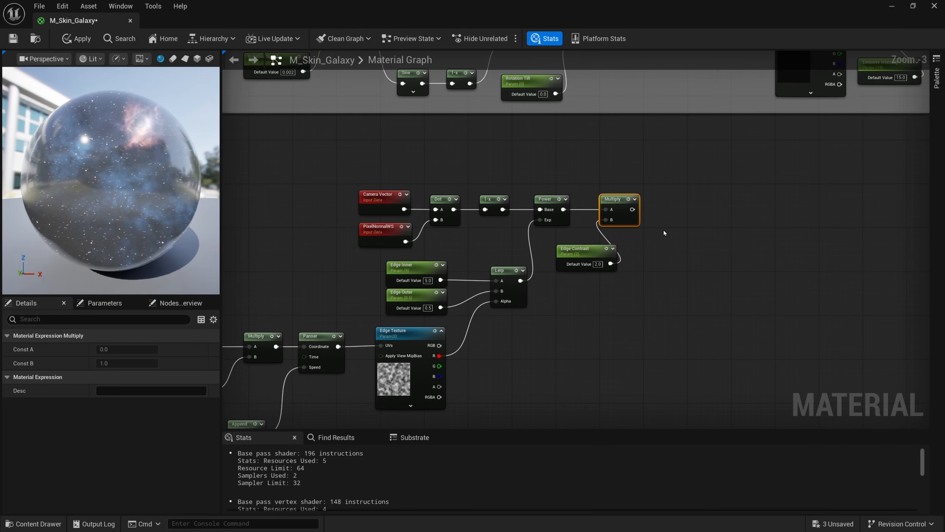
# Move the whole edge mask node network closer to the material output, below the cubemap group
pyautogui.scroll(-2, 664, 232)
pyautogui.moveTo(661, 196); pyautogui.dragTo(379, 368)
pyautogui.moveTo(518, 312); pyautogui.dragTo(566, 317)
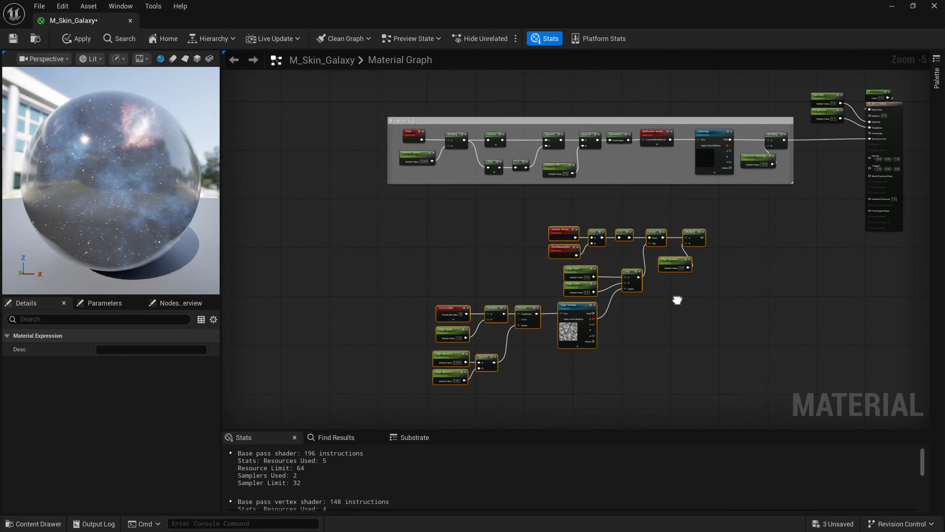
# Add a Saturate node to the output of the Multiply after Power and straighten their connection
pyautogui.scroll(5, 675, 298)
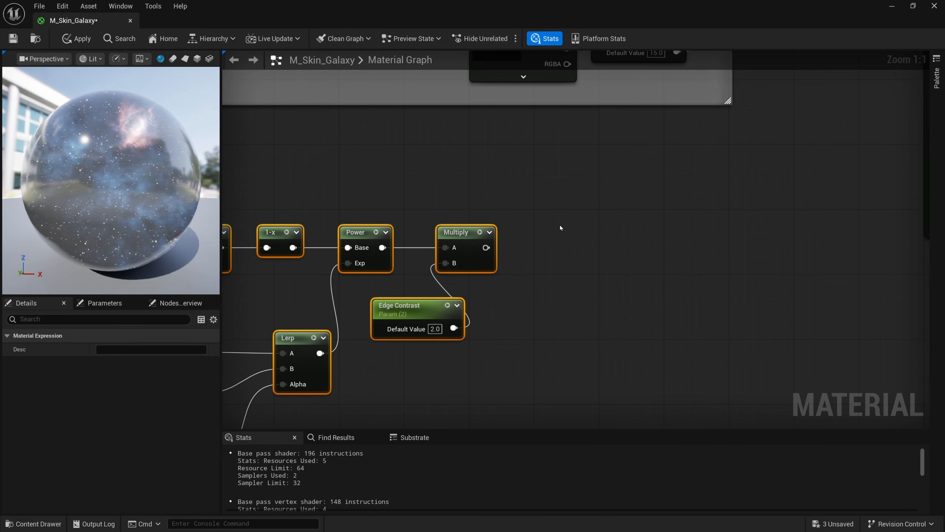
pyautogui.moveTo(575, 252); pyautogui.dragTo(567, 249, button='right')
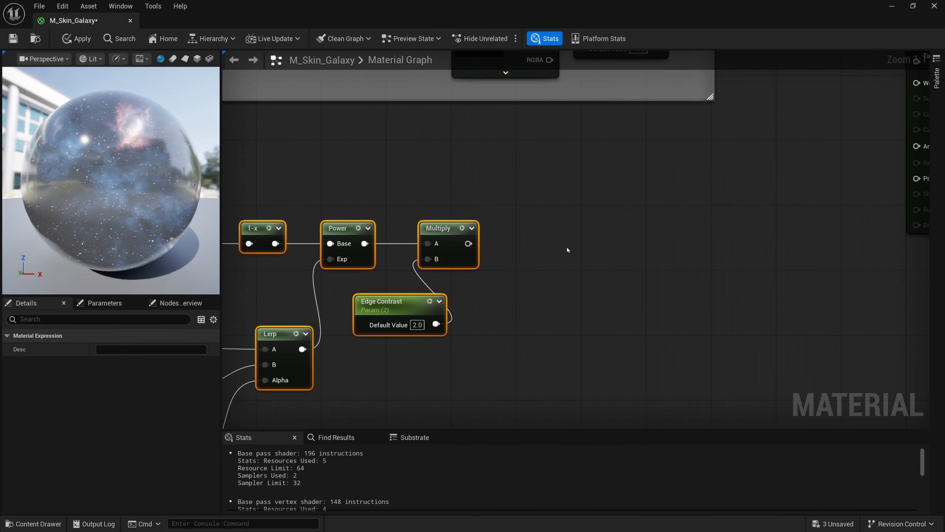
pyautogui.moveTo(468, 243); pyautogui.dragTo(529, 252)
pyautogui.write('sat')
pyautogui.press('Return')
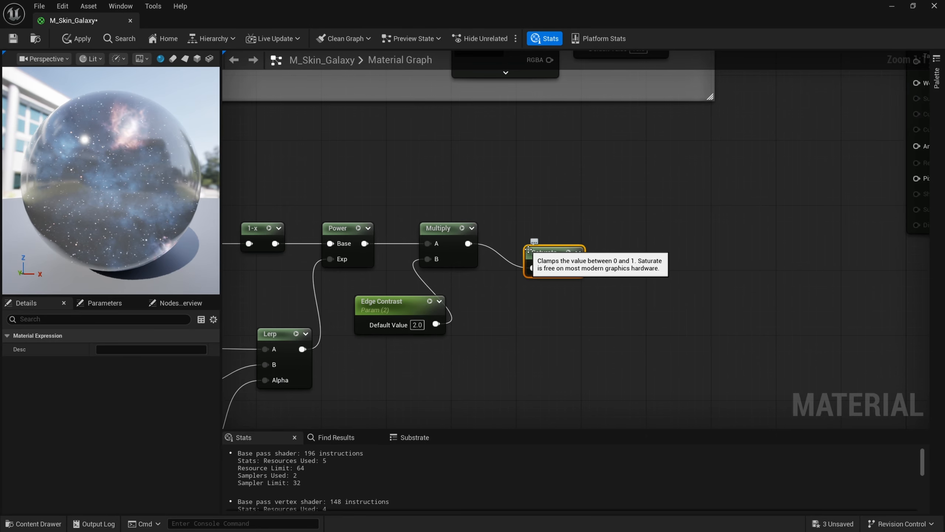
pyautogui.press('q')
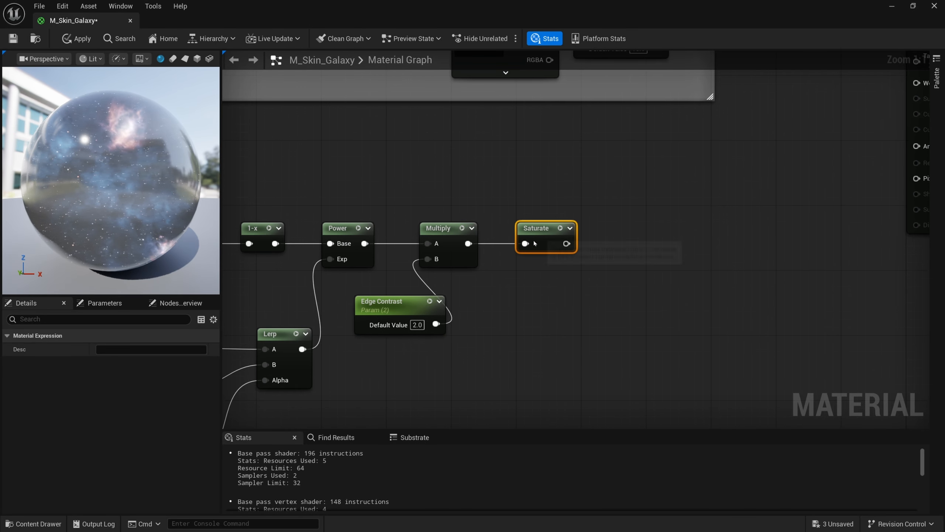
# Add a Multiply node fed by the Saturate output and align it in the same row
pyautogui.moveTo(504, 281); pyautogui.dragTo(438, 294, button='right')
pyautogui.moveTo(512, 270); pyautogui.dragTo(509, 262, button='right')
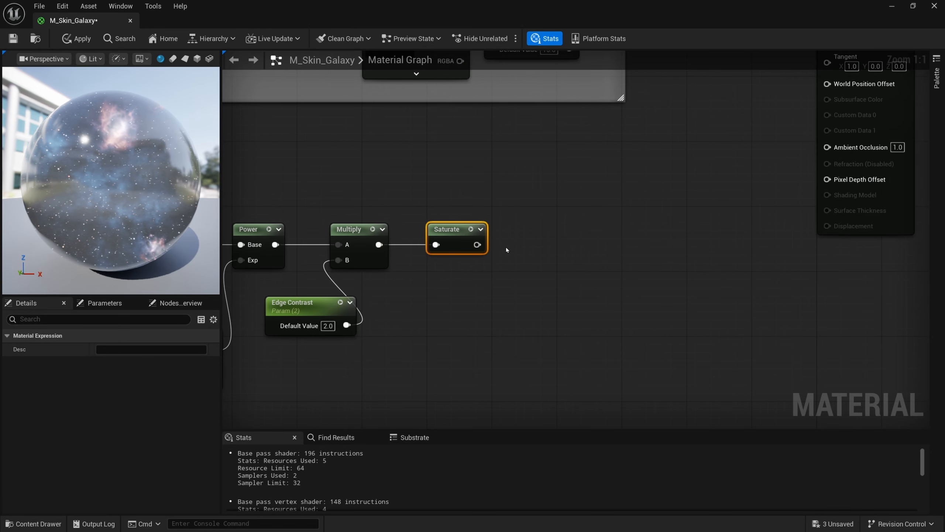
pyautogui.write('multiply')
pyautogui.moveTo(511, 244); pyautogui.dragTo(549, 231)
pyautogui.press('Return')
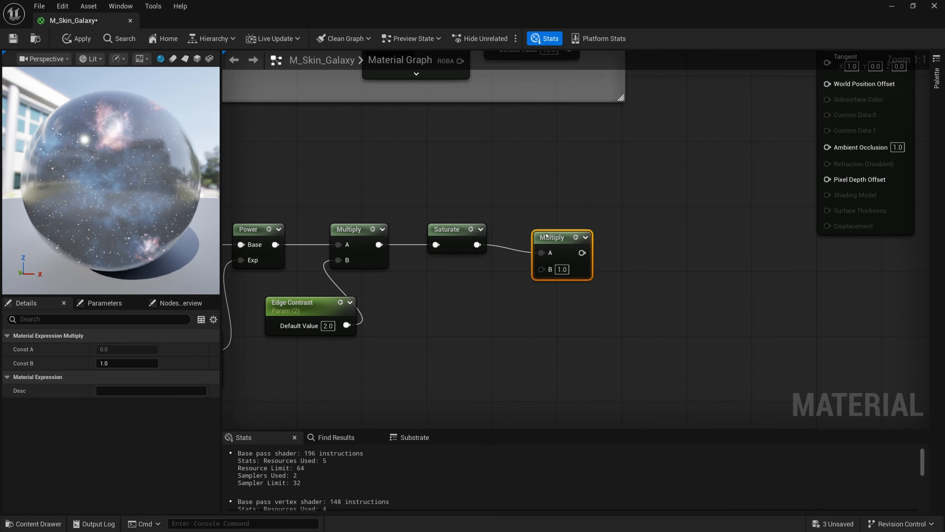
pyautogui.moveTo(475, 256); pyautogui.dragTo(511, 246, button='right')
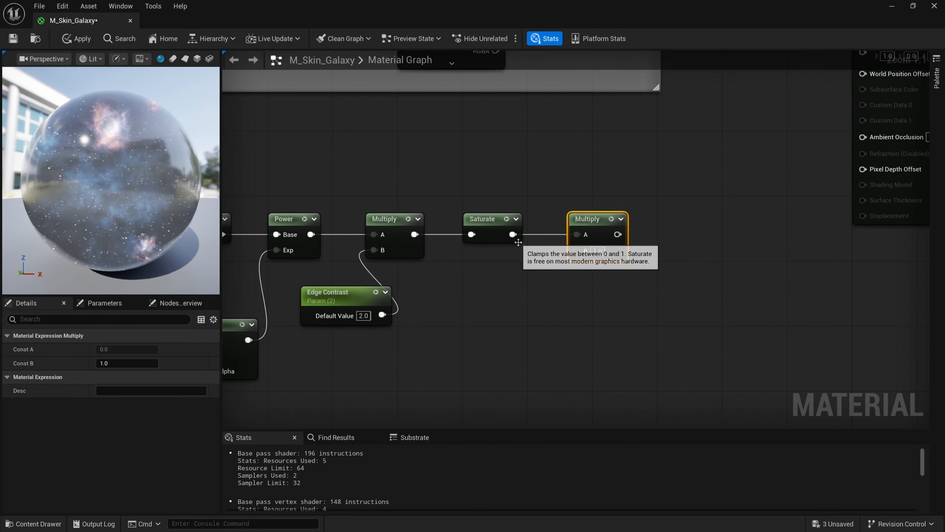
# Create a vector parameter named Edge Color below the Saturate node
pyautogui.press('v')
pyautogui.click(487, 292)
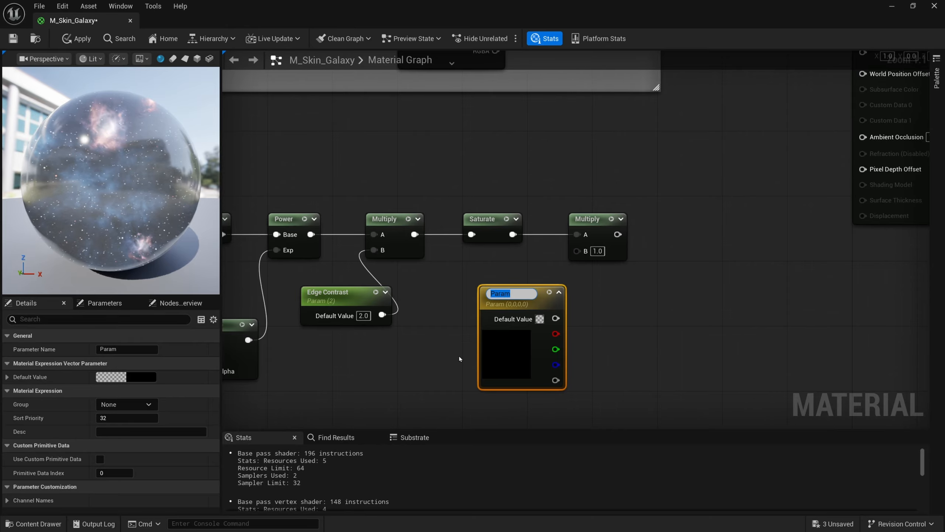
pyautogui.write('Edge Color')
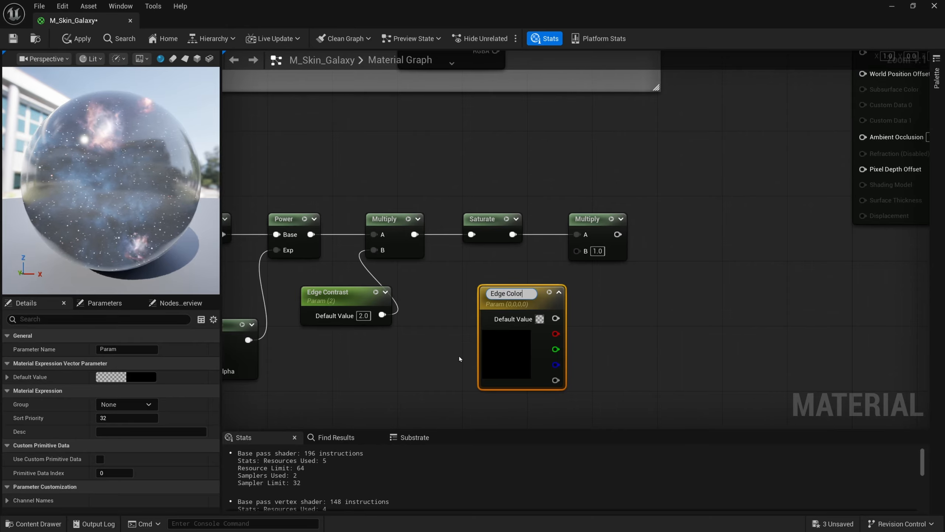
pyautogui.press('Return')
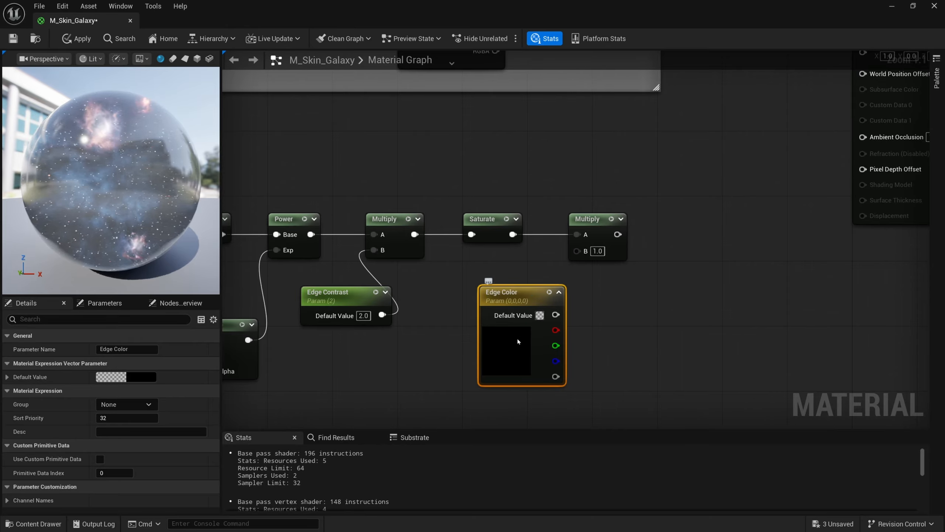
# Set Edge Color to purple (0.371, 0.0269, 1, 1) and connect it to B of the last Multiply
pyautogui.doubleClick(518, 341)
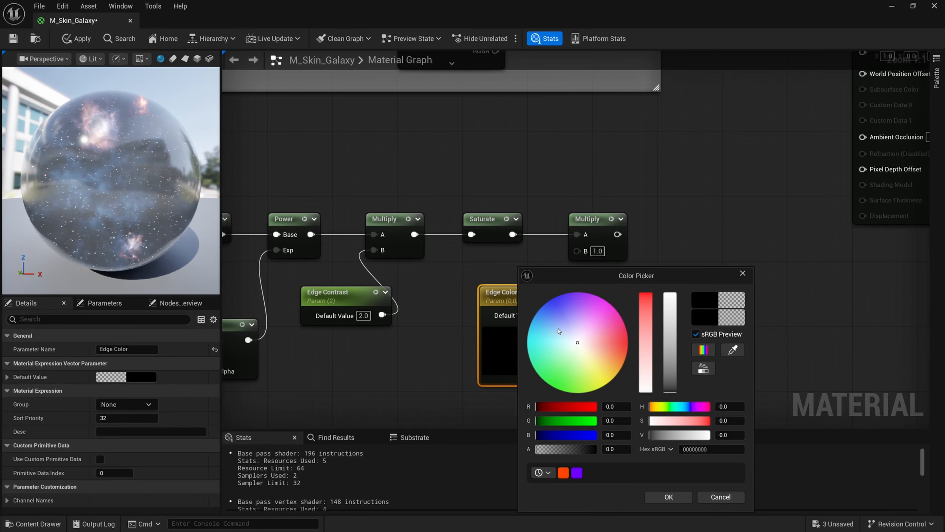
pyautogui.moveTo(572, 309)
pyautogui.mouseDown()
pyautogui.moveTo(586, 271)
pyautogui.moveTo(578, 252)
pyautogui.mouseUp()
pyautogui.click(683, 499)
pyautogui.moveTo(541, 371); pyautogui.dragTo(509, 346)
# Combine the cubemap emissive and the colored edge mask with an Add node, and feed the sum into Emissive Color
pyautogui.scroll(-2, 600, 326)
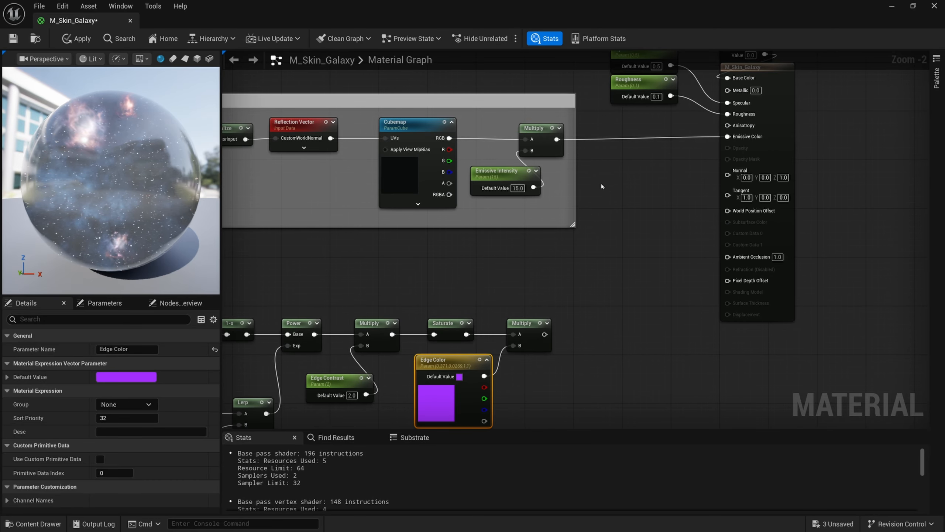
pyautogui.click(604, 169)
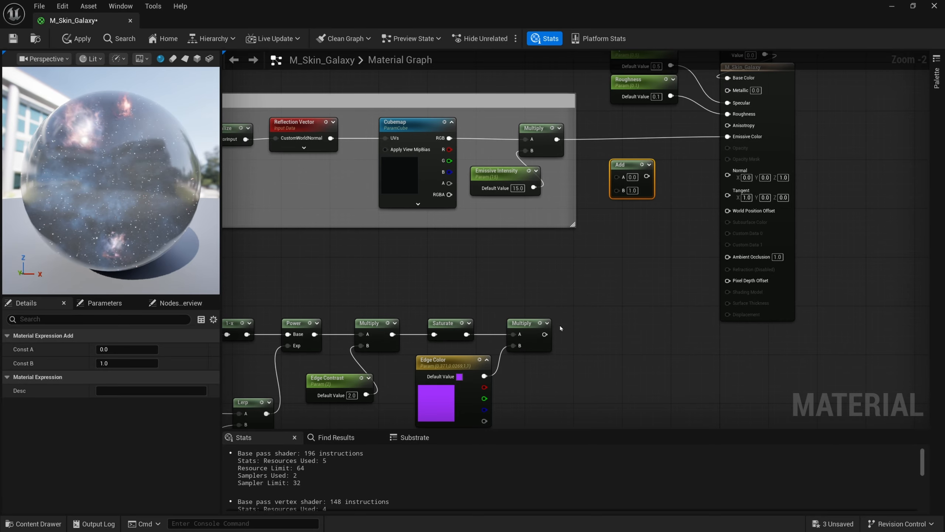
pyautogui.moveTo(545, 335); pyautogui.dragTo(617, 190)
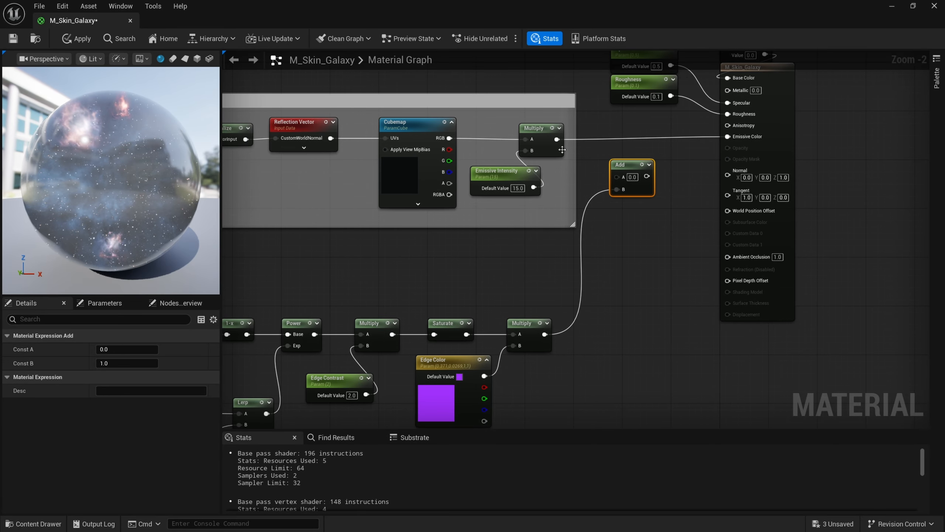
pyautogui.moveTo(556, 140); pyautogui.dragTo(729, 137)
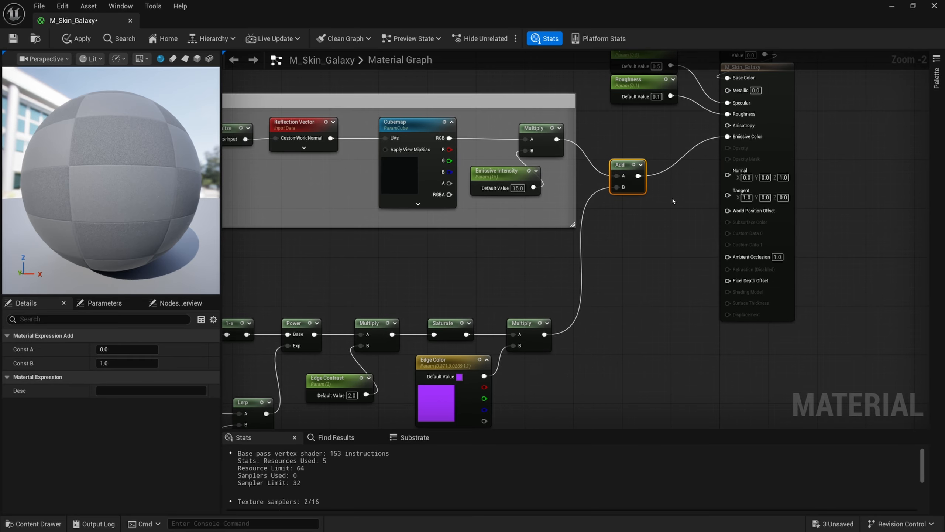
pyautogui.moveTo(621, 165); pyautogui.dragTo(620, 127)
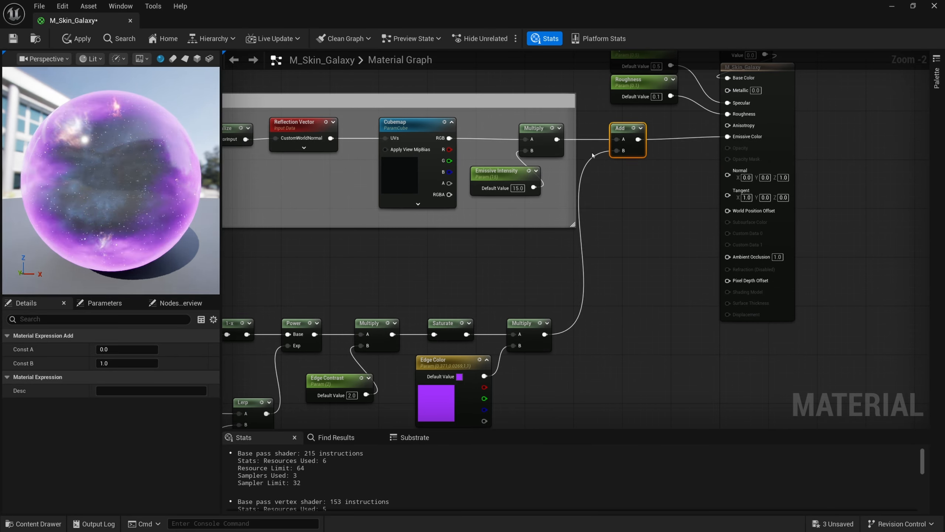
pyautogui.moveTo(139, 173); pyautogui.dragTo(107, 164)
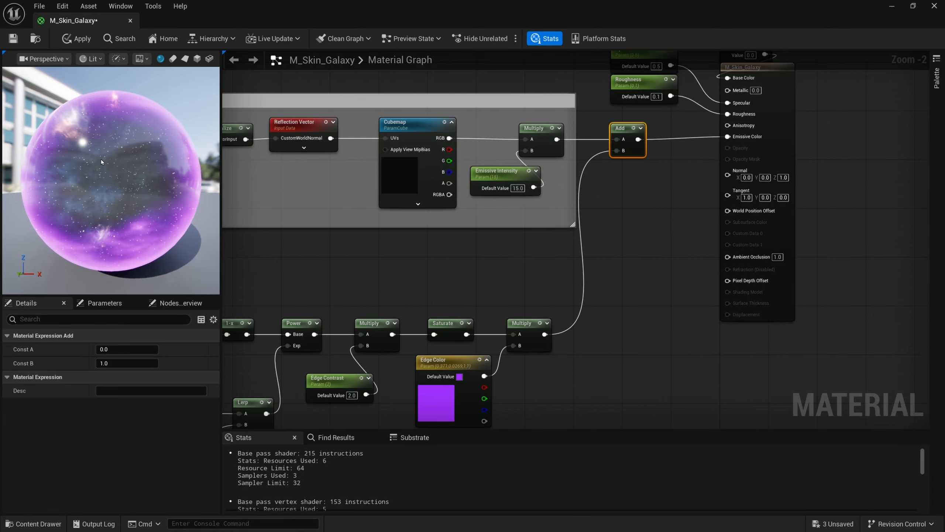
pyautogui.moveTo(623, 181); pyautogui.dragTo(589, 216, button='right')
pyautogui.moveTo(597, 187); pyautogui.dragTo(606, 187)
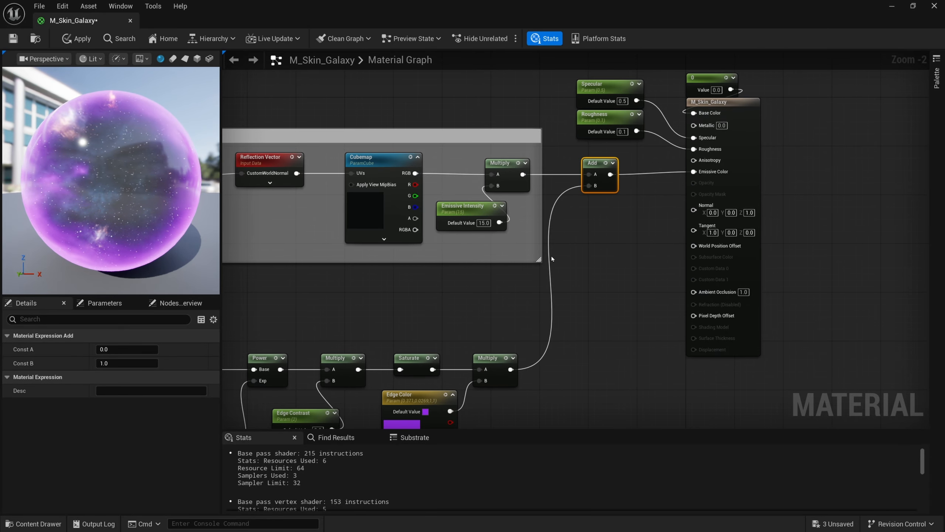
# Duplicate the Edge Color parameter and its Multiply node into the space below the cubemap group
pyautogui.moveTo(512, 307); pyautogui.dragTo(556, 252, button='right')
pyautogui.moveTo(552, 290); pyautogui.dragTo(496, 345)
pyautogui.moveTo(504, 254); pyautogui.dragTo(497, 310, button='right')
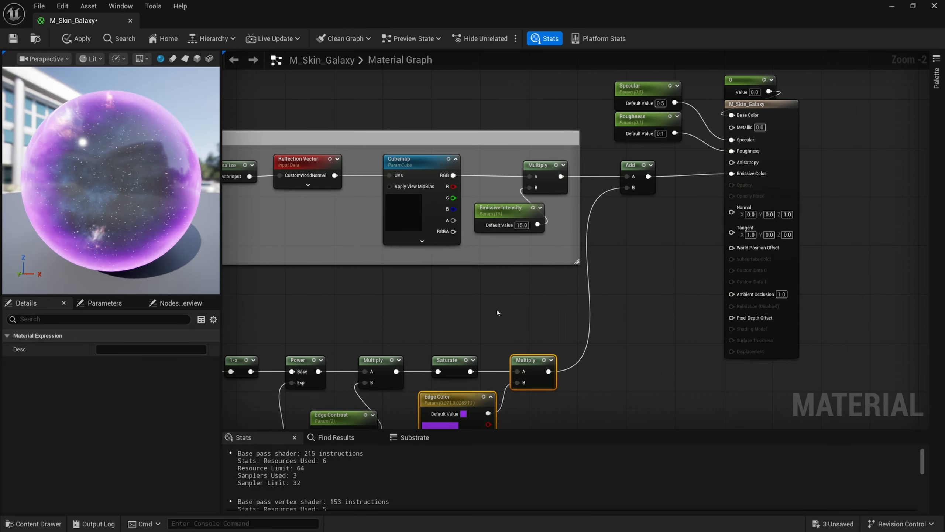
pyautogui.moveTo(500, 276); pyautogui.dragTo(607, 287, button='right')
pyautogui.moveTo(531, 244); pyautogui.dragTo(513, 243)
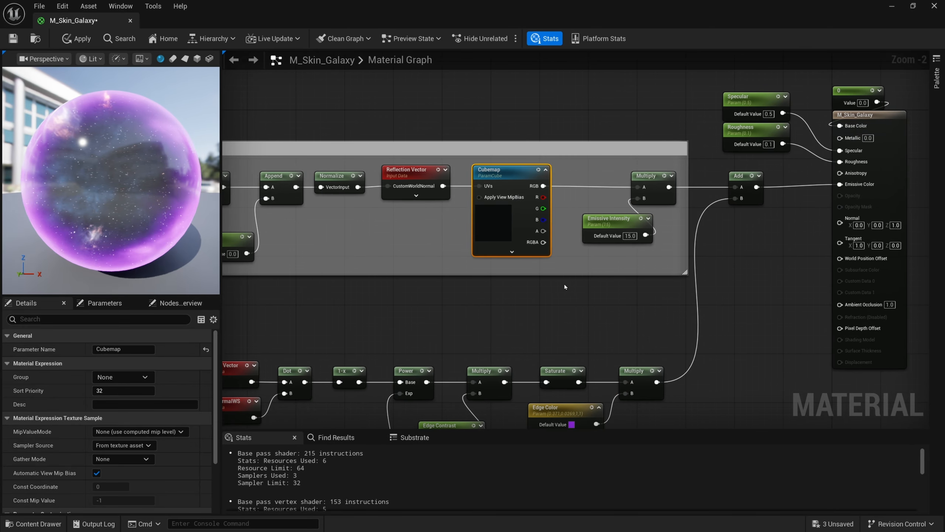
pyautogui.hotkey('ctrl', 'v')
# Make room after the Cubemap by widening the comment box and shifting the emissive Multiply, Add, Specular, Roughness and output nodes right
pyautogui.scroll(-2, 577, 281)
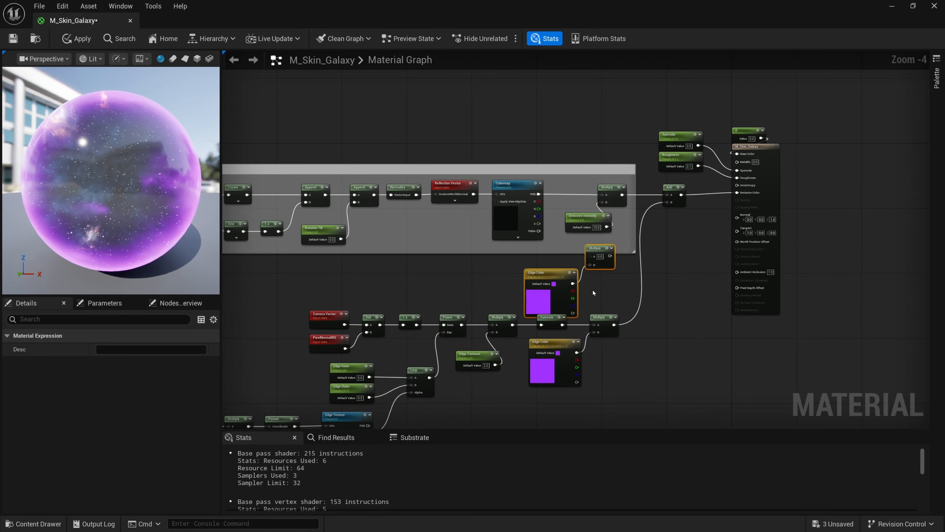
pyautogui.moveTo(628, 235); pyautogui.dragTo(778, 219, button='right')
pyautogui.click(708, 152)
pyautogui.keyDown('shift'); pyautogui.moveTo(662, 167); pyautogui.dragTo(651, 168); pyautogui.keyUp('shift')
pyautogui.moveTo(730, 199); pyautogui.dragTo(684, 199)
pyautogui.moveTo(743, 210); pyautogui.dragTo(650, 226, button='right')
pyautogui.scroll(3, 649, 226)
pyautogui.moveTo(631, 213); pyautogui.dragTo(755, 205)
pyautogui.moveTo(671, 154); pyautogui.dragTo(575, 214)
pyautogui.moveTo(575, 214); pyautogui.dragTo(647, 214)
pyautogui.moveTo(812, 185); pyautogui.dragTo(847, 185)
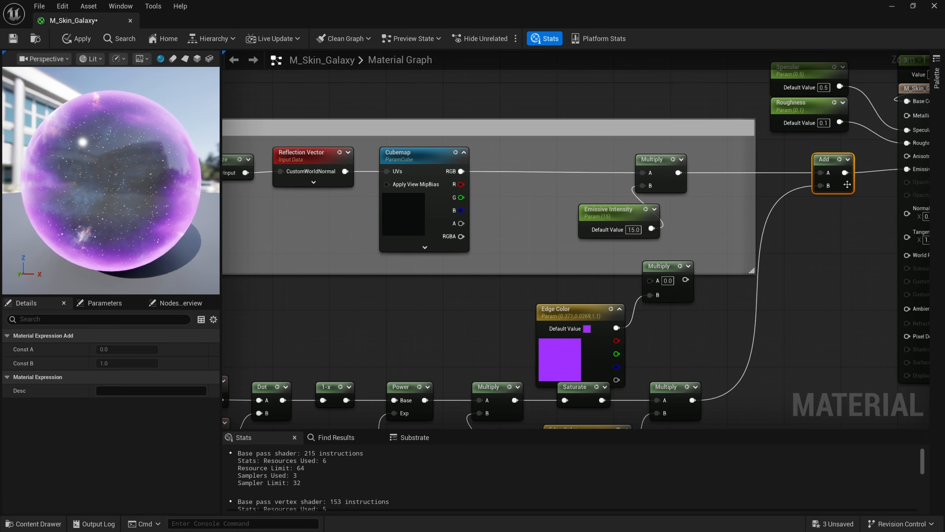
# Insert the duplicated Multiply and its color parameter between the Cubemap RGB output and the Emissive Intensity Multiply
pyautogui.moveTo(678, 302); pyautogui.dragTo(585, 195)
pyautogui.moveTo(580, 306); pyautogui.dragTo(523, 217)
pyautogui.moveTo(461, 172); pyautogui.dragTo(646, 175)
pyautogui.moveTo(695, 187); pyautogui.dragTo(625, 233)
pyautogui.moveTo(619, 235); pyautogui.dragTo(662, 236)
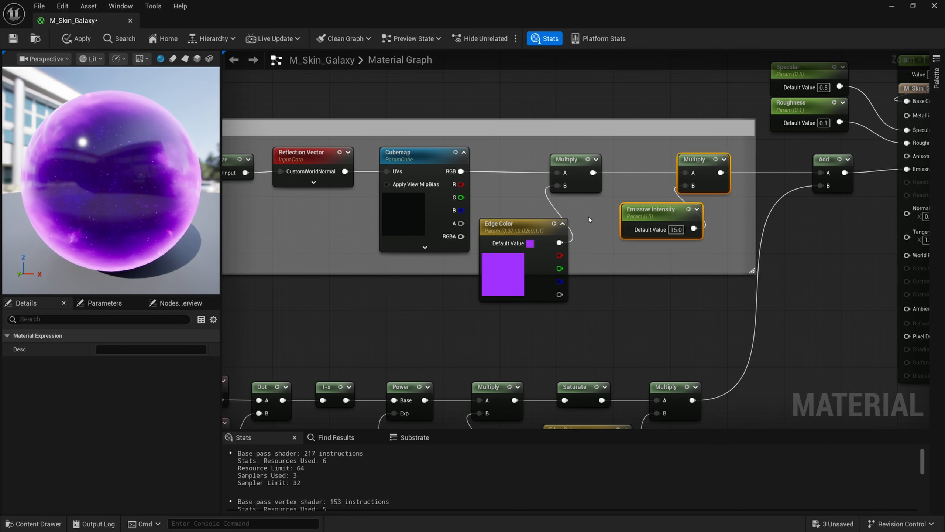
# Move the copied Edge Color parameter under its Multiply and rename it Cubemap Color
pyautogui.moveTo(527, 267); pyautogui.dragTo(548, 247)
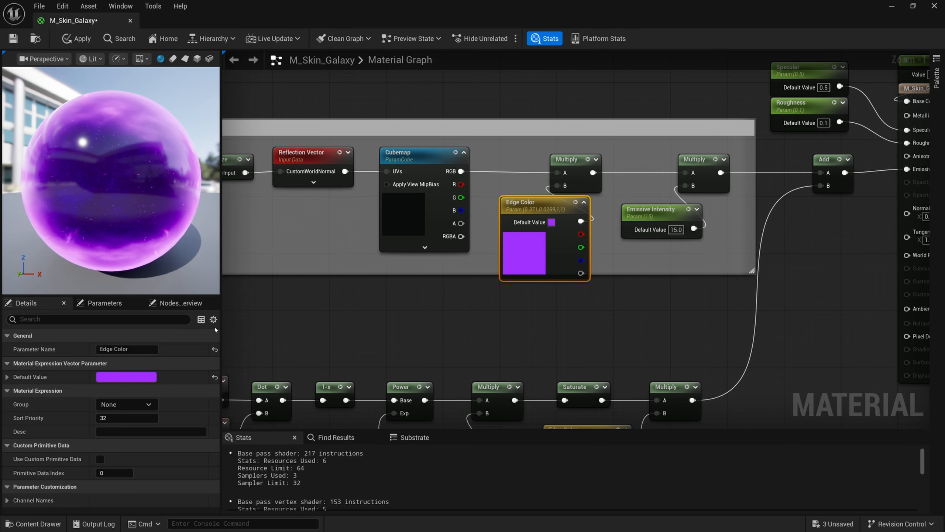
pyautogui.click(114, 349)
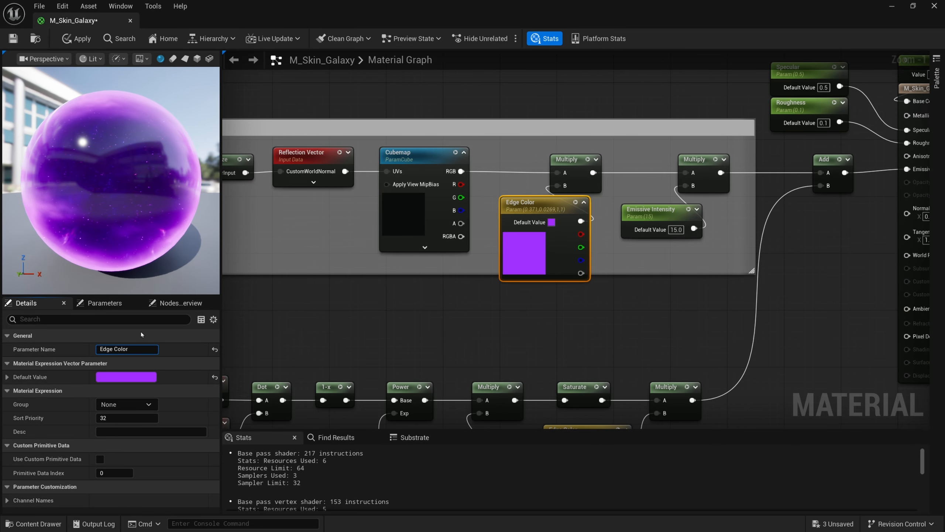
pyautogui.press('BackSpace')
pyautogui.press('BackSpace')
pyautogui.press('BackSpace')
pyautogui.press('BackSpace')
pyautogui.press('BackSpace')
pyautogui.write('Cubemap')
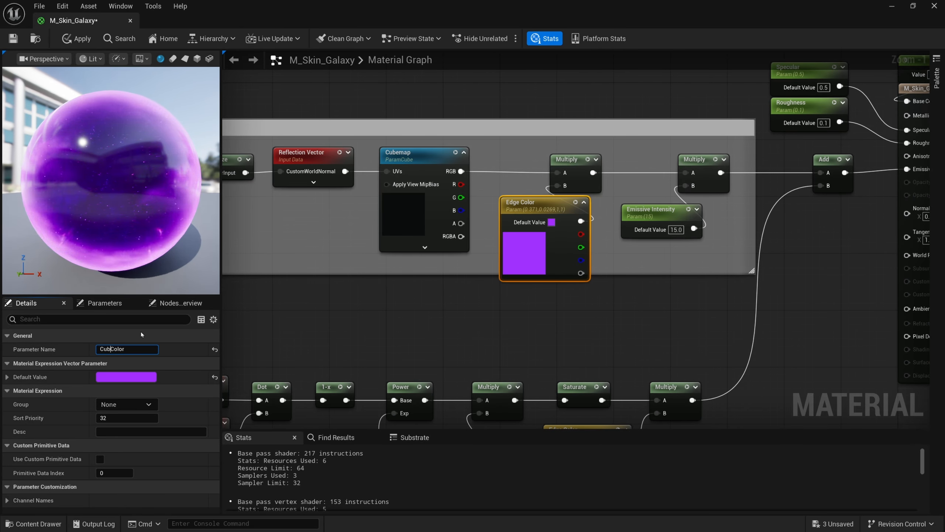
pyautogui.press('Return')
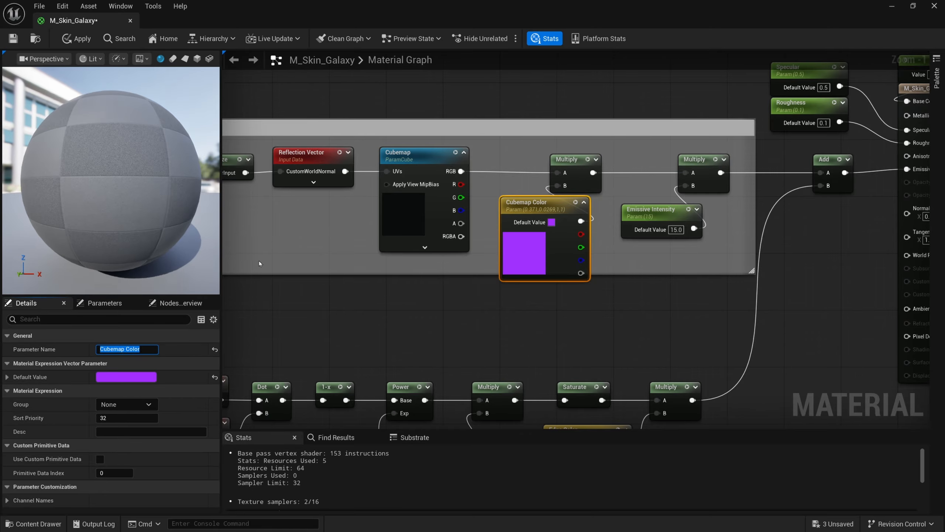
# Set the default value of Cubemap Color to white (1, 1, 1, 1)
pyautogui.click(126, 377)
pyautogui.moveTo(263, 298); pyautogui.dragTo(268, 392)
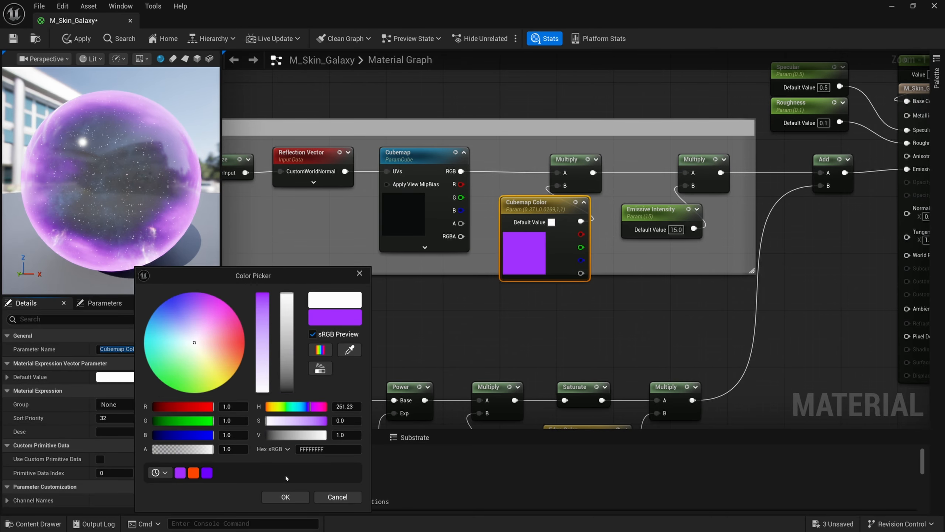
pyautogui.click(286, 497)
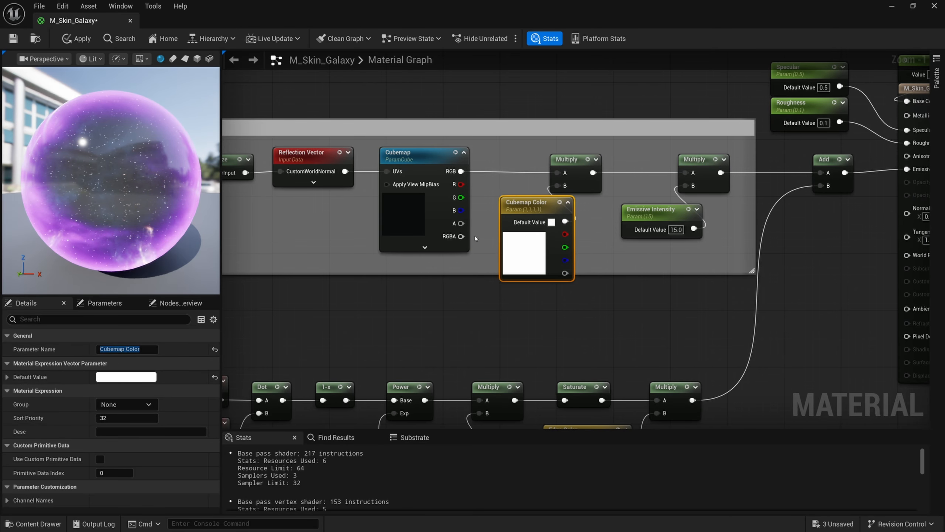
# Tidy the spacing of the Cubemap, Cubemap Color, its Multiply and the Emissive Intensity node inside the comment box
pyautogui.moveTo(435, 225); pyautogui.dragTo(420, 226)
pyautogui.moveTo(581, 185); pyautogui.dragTo(602, 187)
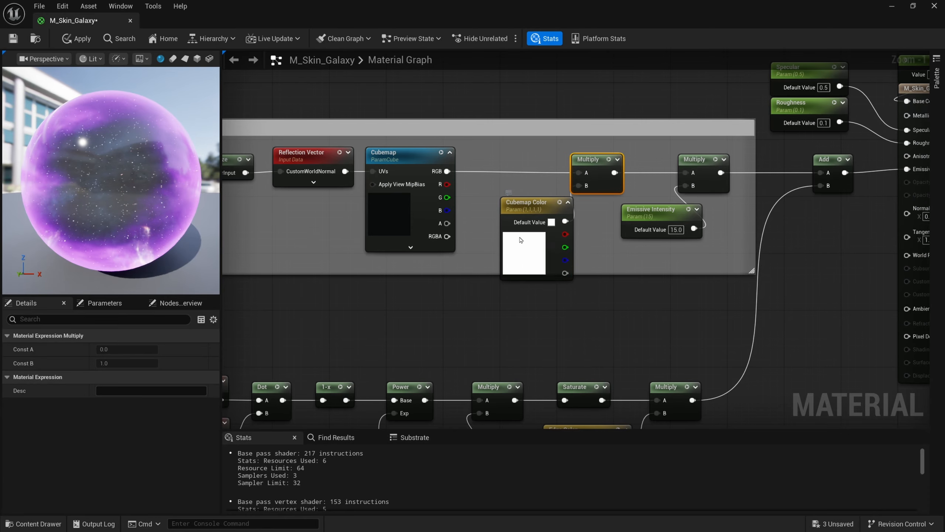
pyautogui.moveTo(542, 254); pyautogui.dragTo(520, 240)
pyautogui.moveTo(664, 222); pyautogui.dragTo(629, 223)
pyautogui.moveTo(643, 284); pyautogui.dragTo(574, 274, button='right')
pyautogui.scroll(-1, 565, 290)
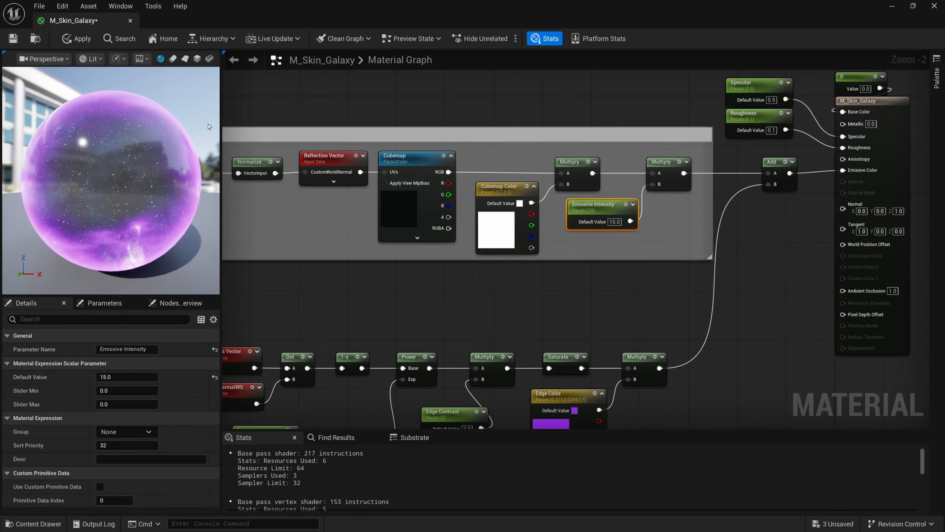
# Save M_Skin_Galaxy and return to the Lvl_ThirdPerson level, viewing the SKM_Quinn_Simple mannequin and the rifle
pyautogui.click(12, 41)
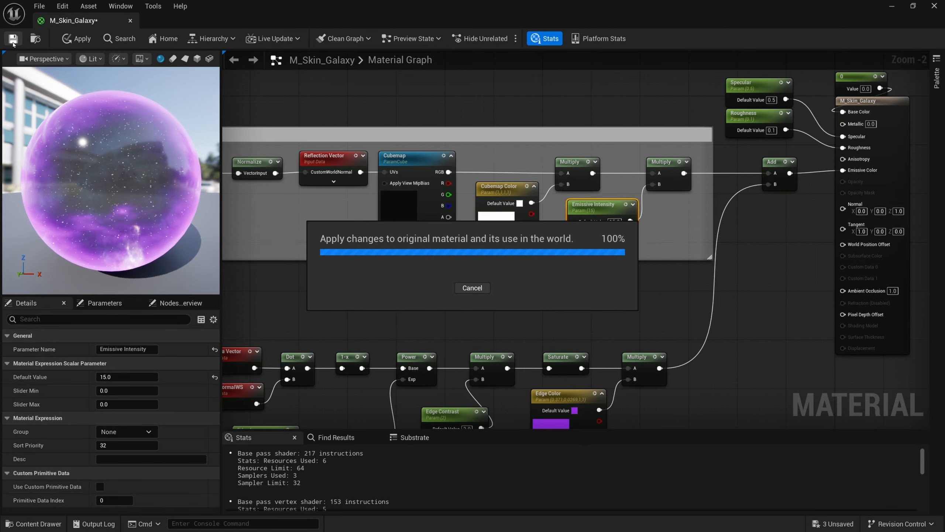
pyautogui.moveTo(69, 20); pyautogui.dragTo(175, 20)
pyautogui.click(71, 20)
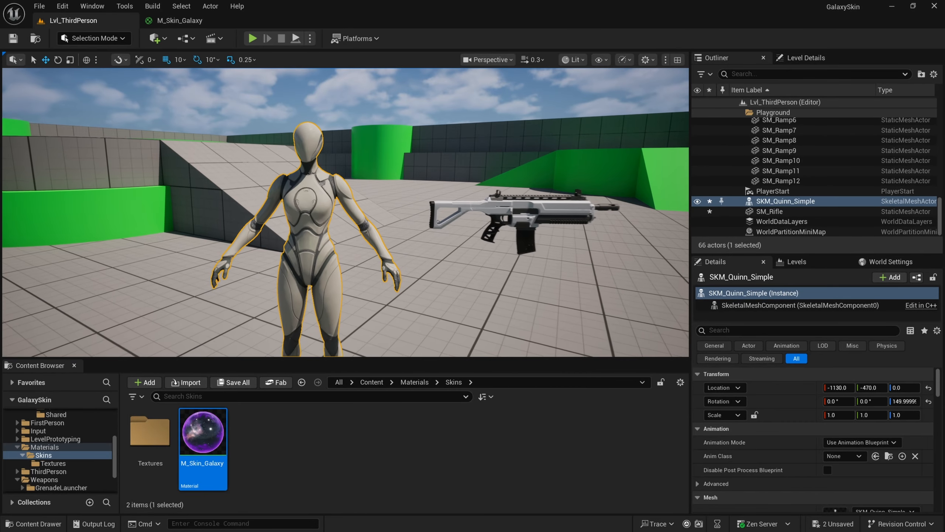
pyautogui.press('a')
pyautogui.moveTo(323, 197); pyautogui.dragTo(323, 197, button='right')
pyautogui.press('w')
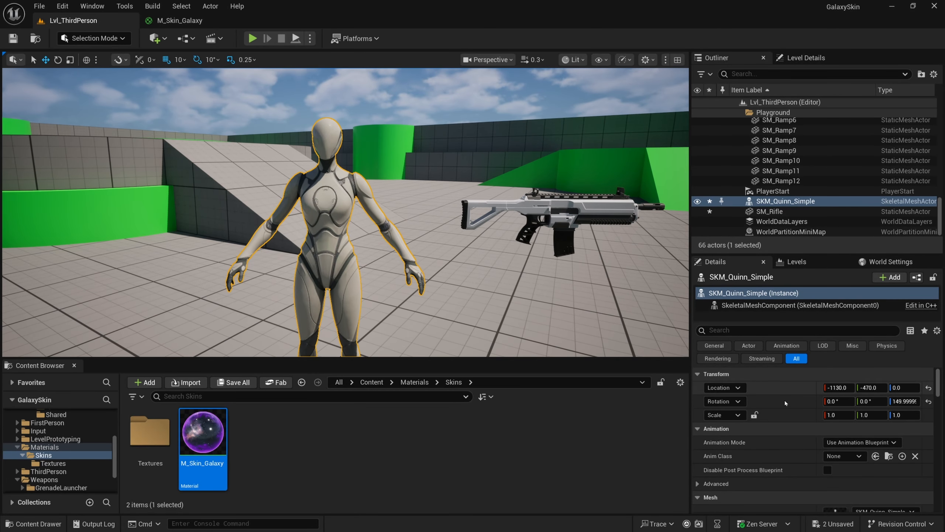
# Assign M_Skin_Galaxy to material Element 1 and Element 0 of the SKM_Quinn_Simple mannequin
pyautogui.scroll(-5, 784, 414)
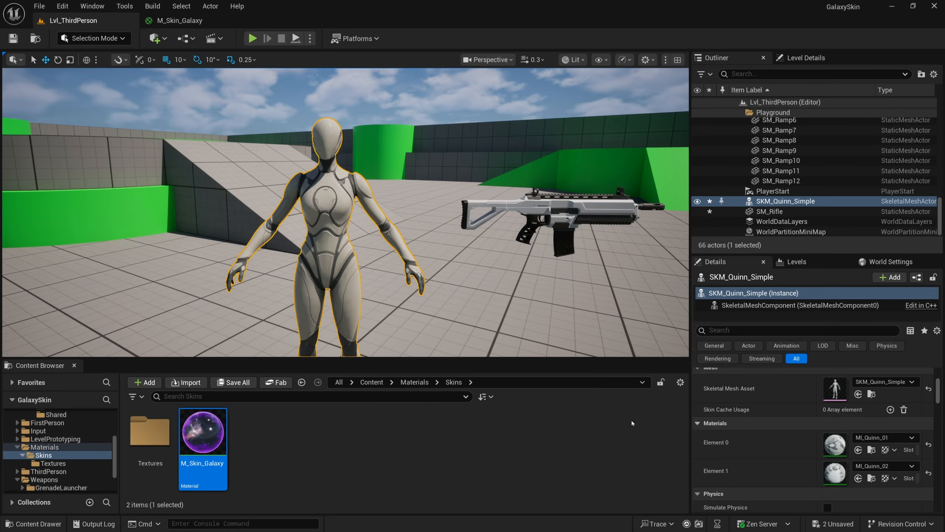
pyautogui.moveTo(233, 445); pyautogui.dragTo(831, 474)
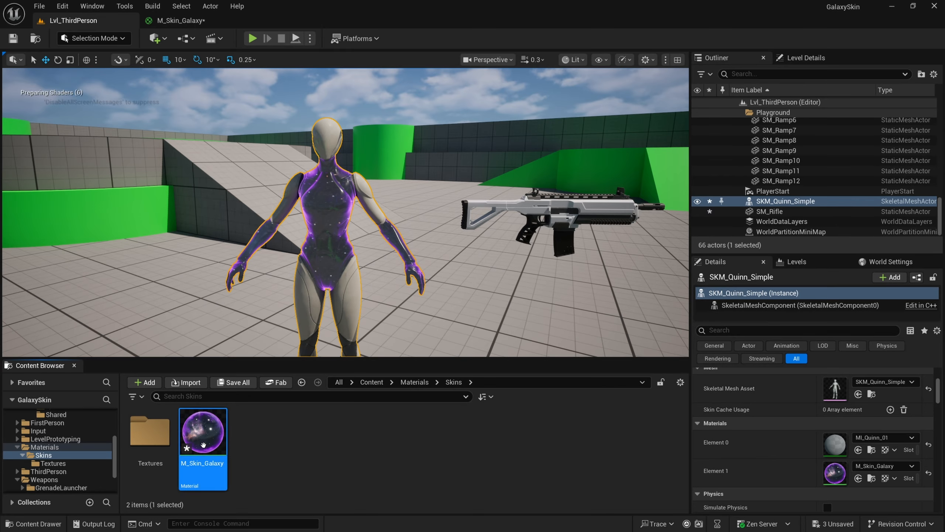
pyautogui.moveTo(204, 443); pyautogui.dragTo(821, 445)
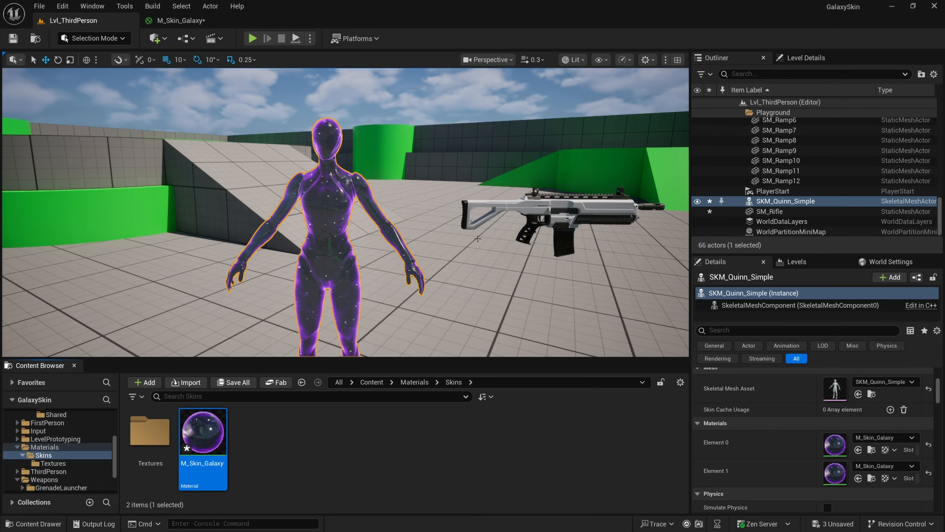
# Assign M_Skin_Galaxy to material Element 0 of SM_Rifle and deselect the rifle
pyautogui.click(471, 223)
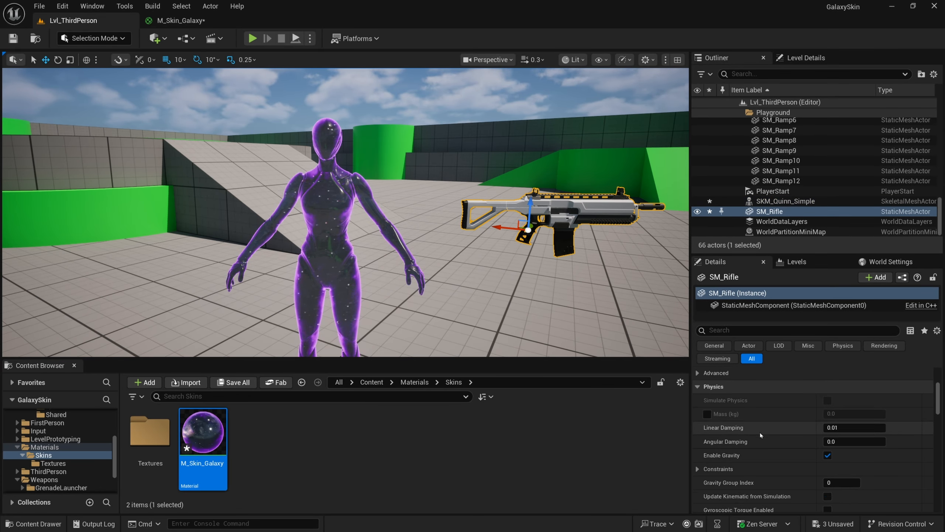
pyautogui.moveTo(203, 432); pyautogui.dragTo(828, 435)
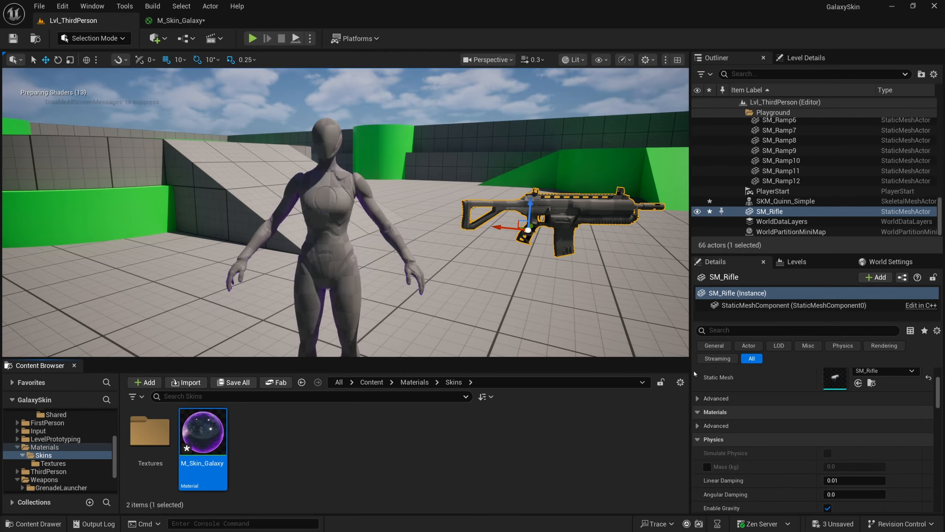
pyautogui.click(501, 112)
# Examine the galaxy material on the mannequin and rifle from several angles in the maximized viewport
pyautogui.moveTo(408, 197); pyautogui.dragTo(418, 201, button='right')
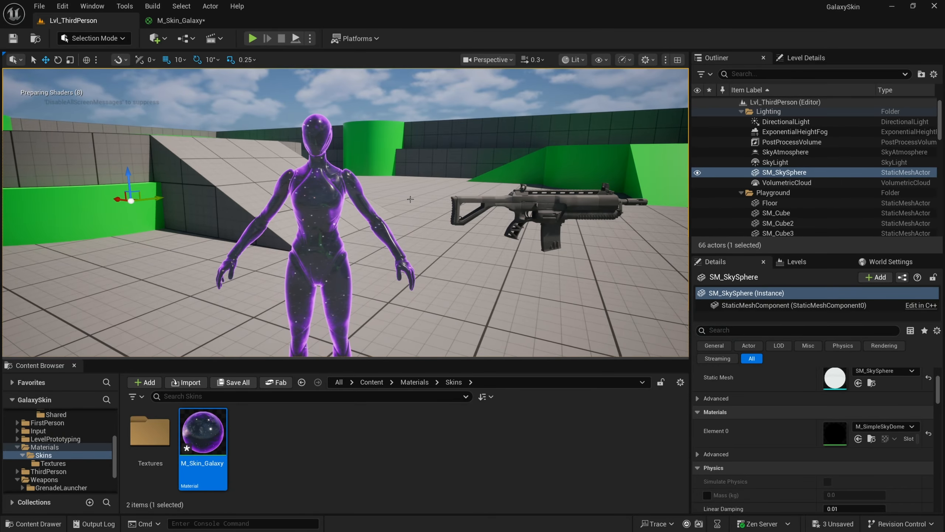
pyautogui.press('F11')
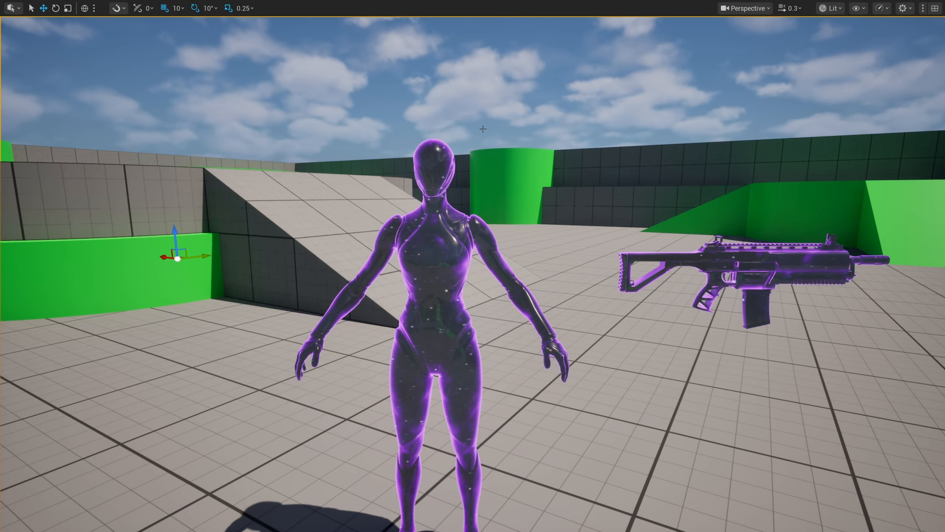
pyautogui.moveTo(483, 129); pyautogui.dragTo(469, 128, button='right')
pyautogui.scroll(-2, 468, 129)
pyautogui.press('a')
pyautogui.moveTo(523, 153); pyautogui.dragTo(471, 172, button='right')
pyautogui.press('d')
pyautogui.press('g')
pyautogui.press('w')
pyautogui.press('d')
pyautogui.scroll(2, 502, 157)
pyautogui.press('e')
pyautogui.press('w')
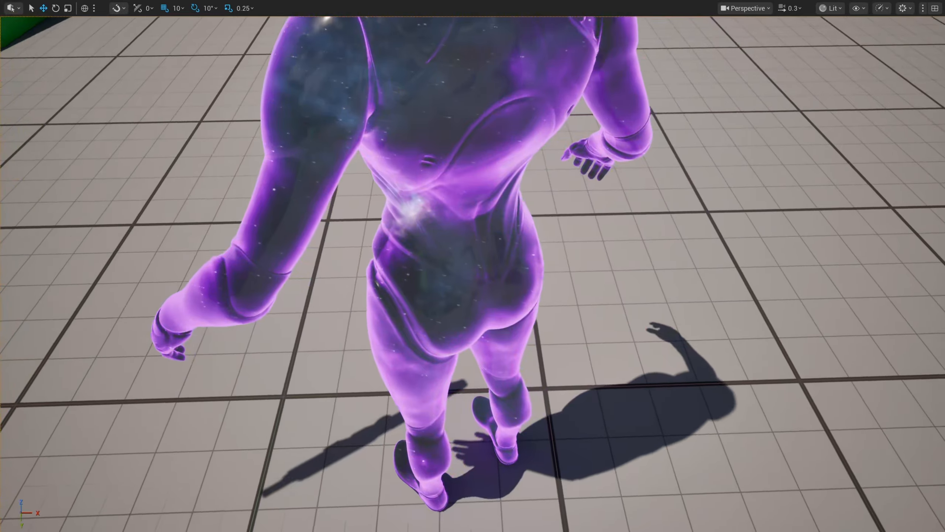
pyautogui.press('s')
pyautogui.moveTo(473, 273); pyautogui.dragTo(45, 223, button='right')
pyautogui.press('w')
pyautogui.scroll(-1, 473, 274)
pyautogui.press('q')
pyautogui.press('d')
pyautogui.press('d')
pyautogui.press('w')
pyautogui.press('d')
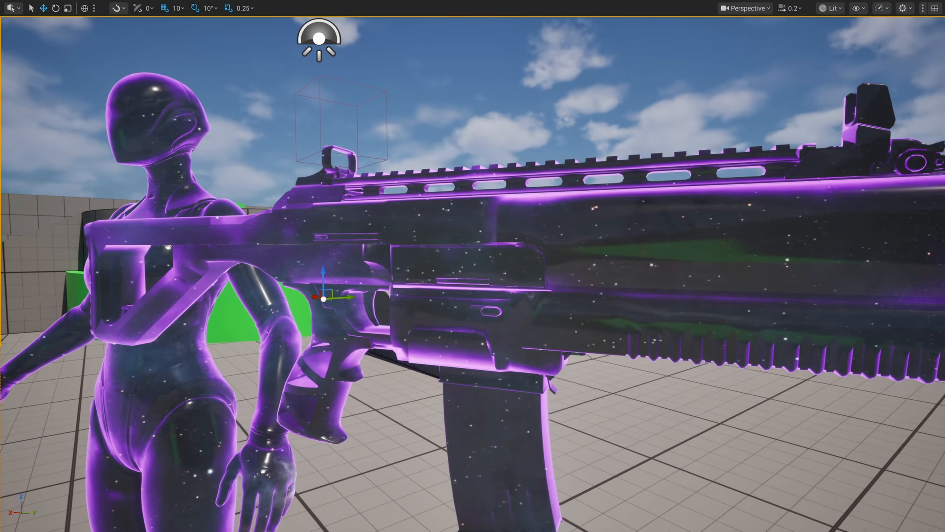
pyautogui.moveTo(822, 47); pyautogui.dragTo(837, 48, button='right')
pyautogui.press('s')
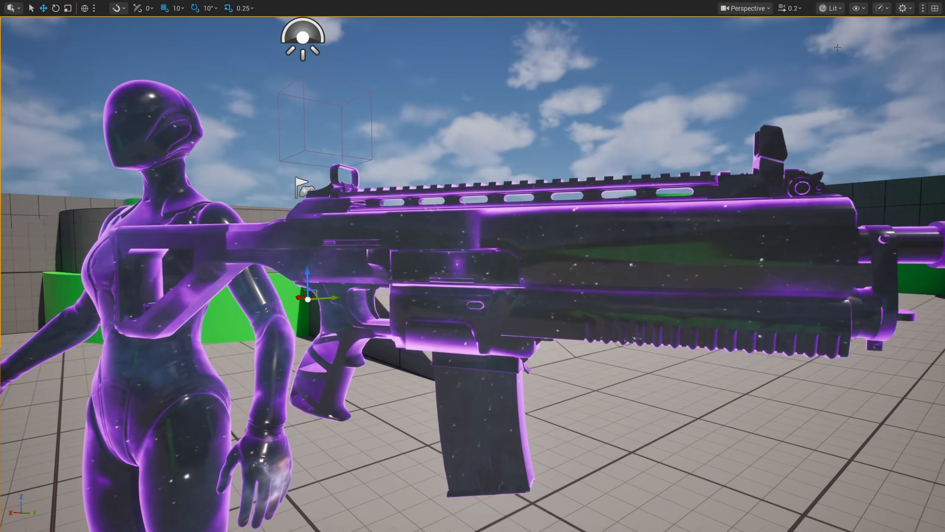
# Enable the viewport's custom screen percentage override at 100
pyautogui.click(883, 12)
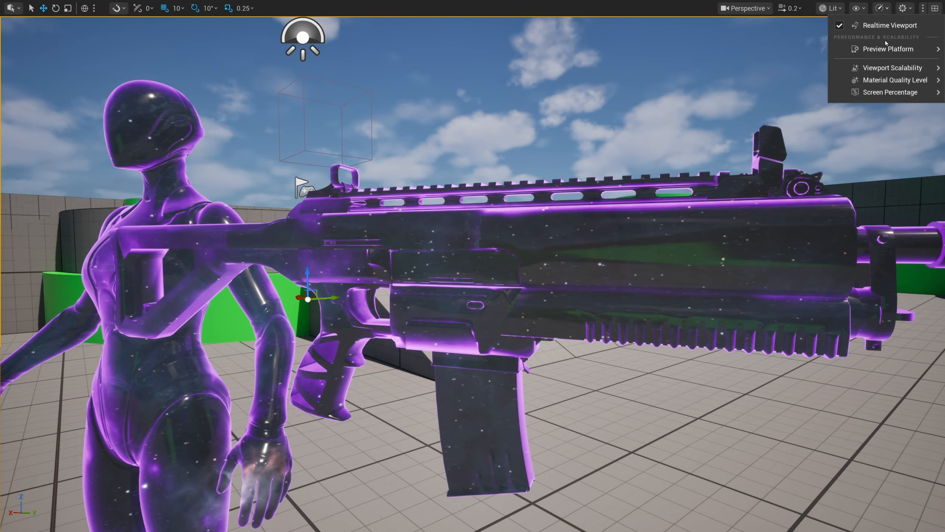
pyautogui.moveTo(871, 96)
pyautogui.click(700, 180)
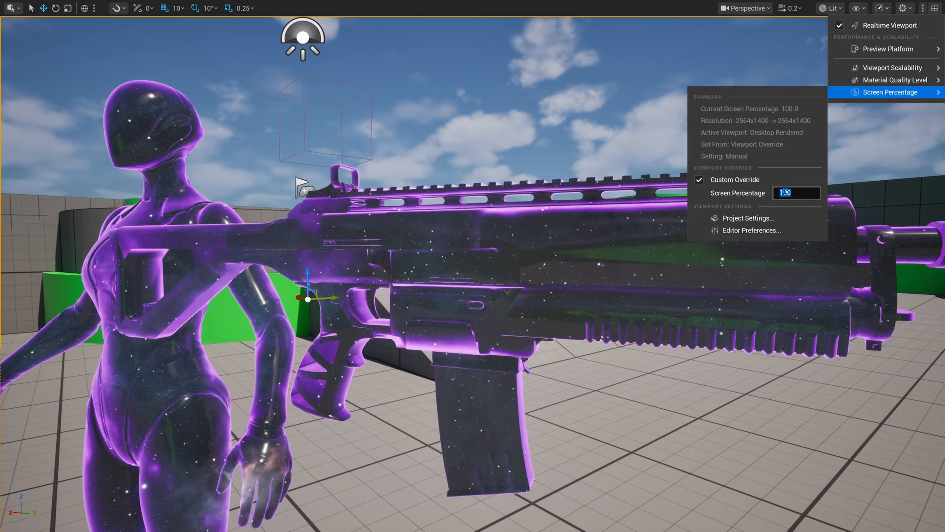
pyautogui.click(599, 121)
# Inspect the star detail and edge glow on the rifle and mannequin in game view, recheck the screen percentage, and restore the editor layout
pyautogui.press('a')
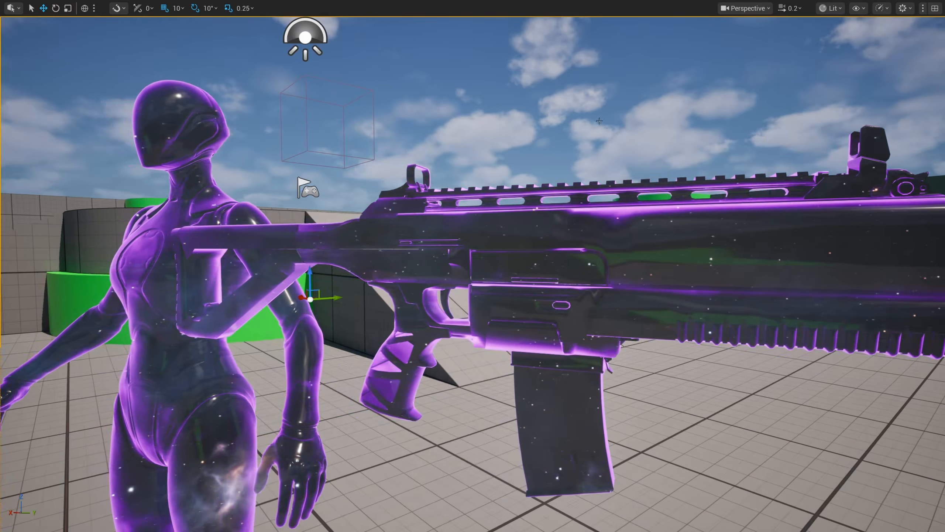
pyautogui.press('d')
pyautogui.moveTo(599, 121); pyautogui.dragTo(592, 135, button='right')
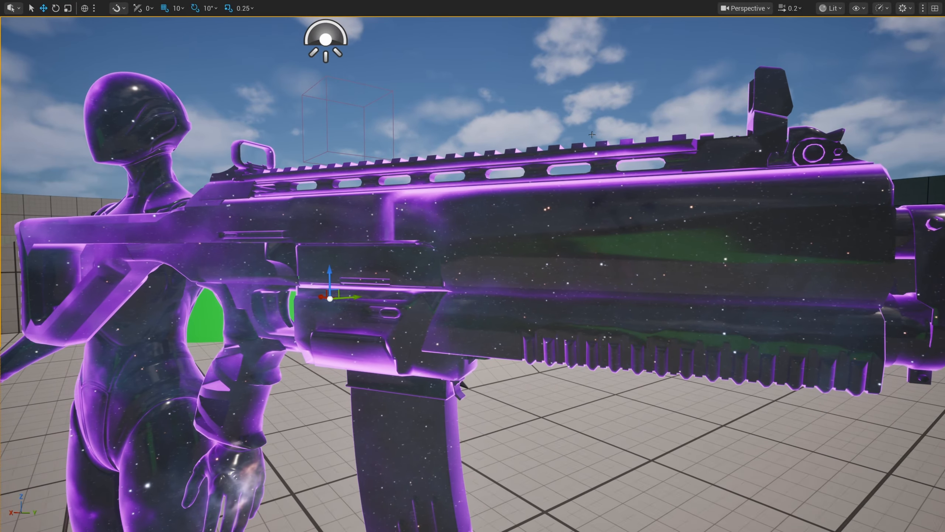
pyautogui.press('g')
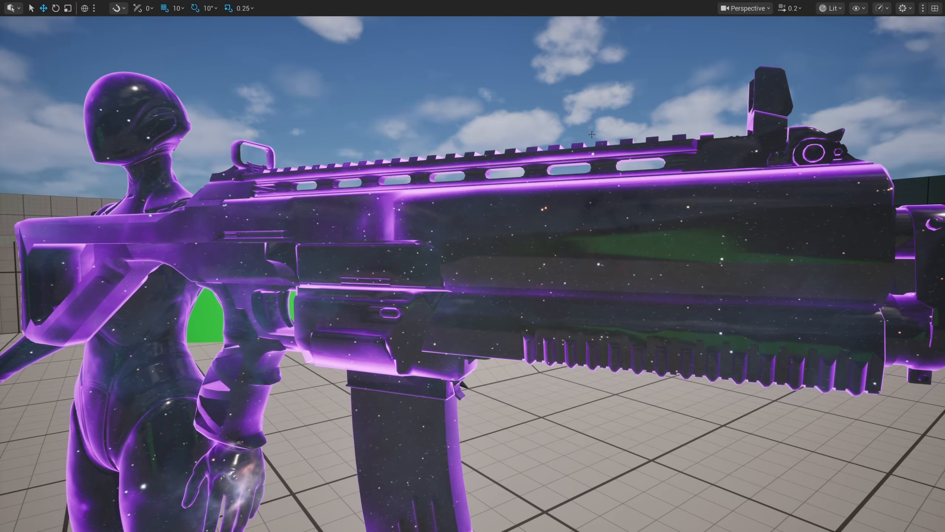
pyautogui.click(880, 8)
pyautogui.moveTo(864, 94)
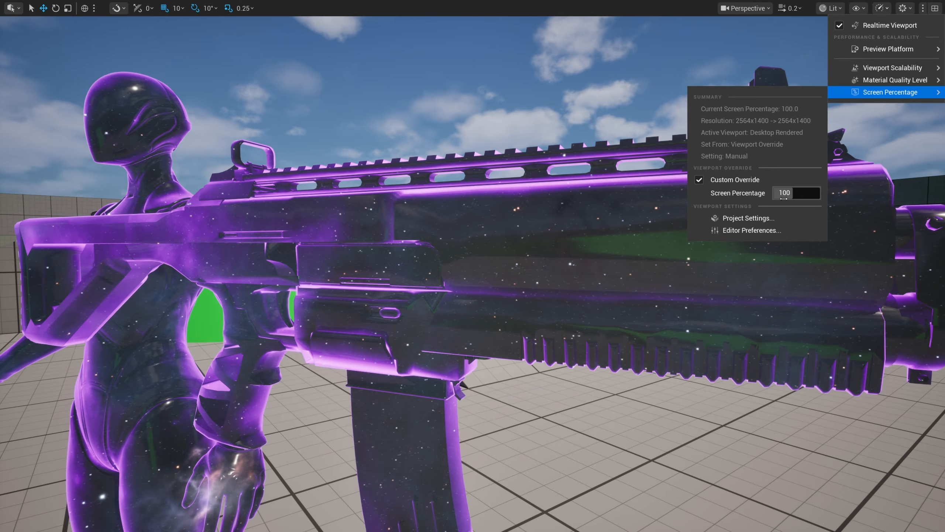
pyautogui.click(579, 133)
pyautogui.moveTo(579, 133); pyautogui.dragTo(623, 124, button='right')
pyautogui.press('Escape')
pyautogui.press('a')
pyautogui.press('w')
pyautogui.press('w')
pyautogui.press('s')
pyautogui.press('F11')
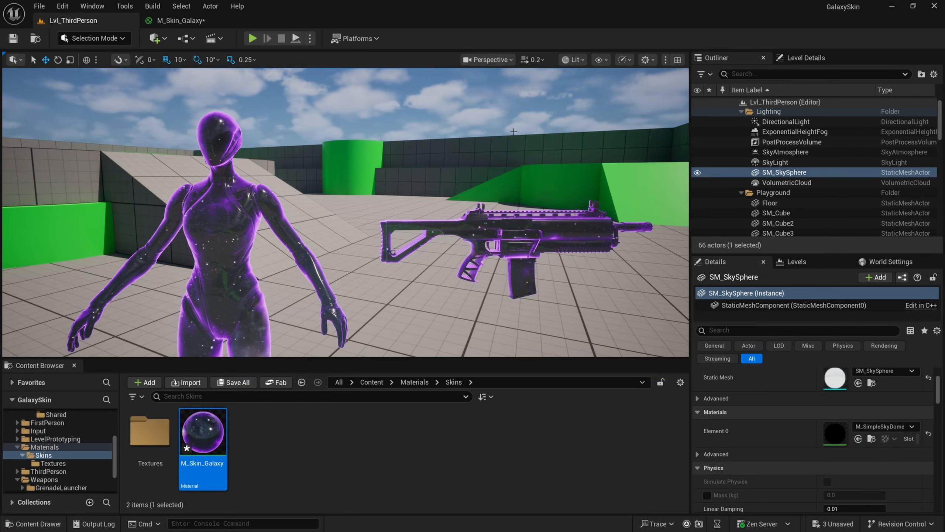
# Enable Has Pixel Animation in the M_Skin_Galaxy material's settings and save the material
pyautogui.doubleClick(203, 434)
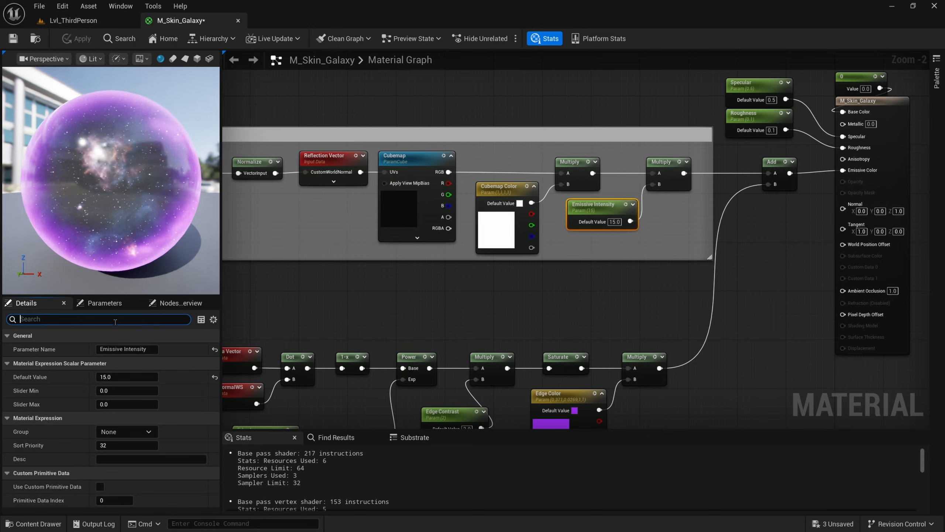
pyautogui.click(889, 163)
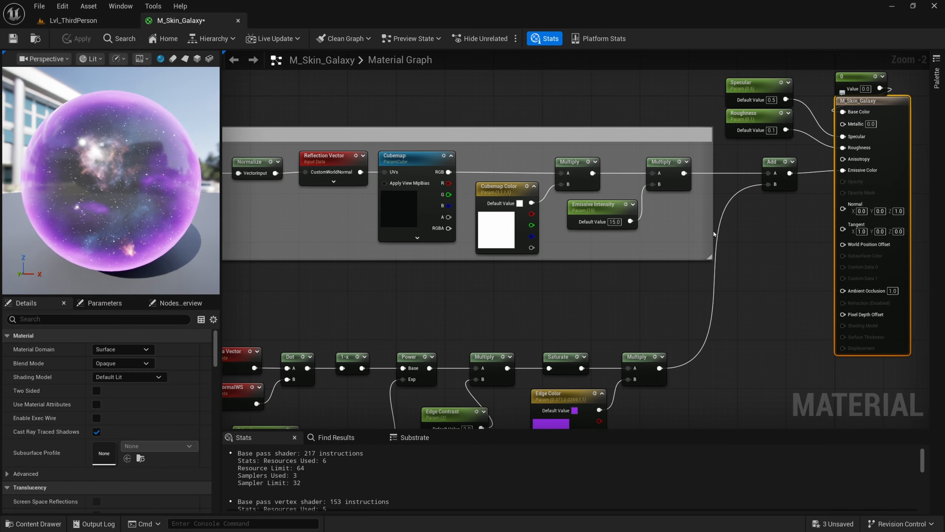
pyautogui.click(129, 317)
pyautogui.write('pix')
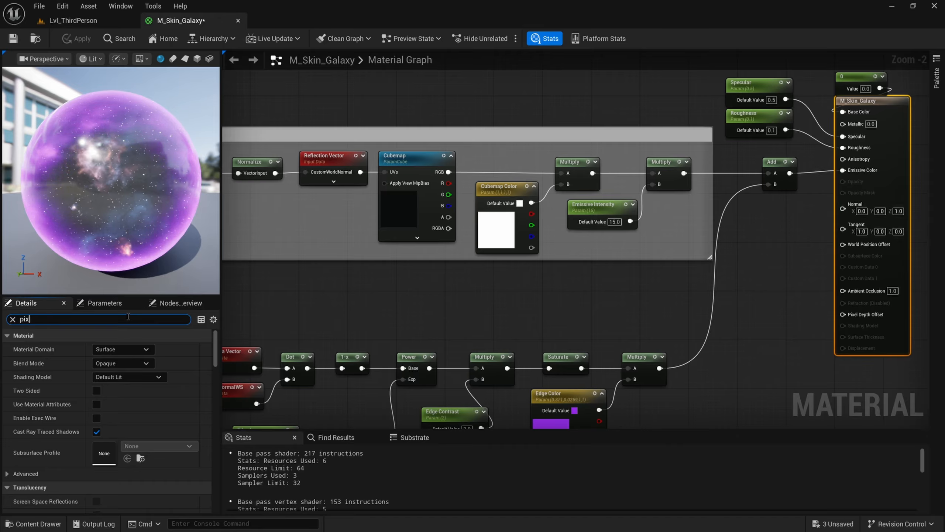
pyautogui.write('el')
pyautogui.moveTo(52, 367)
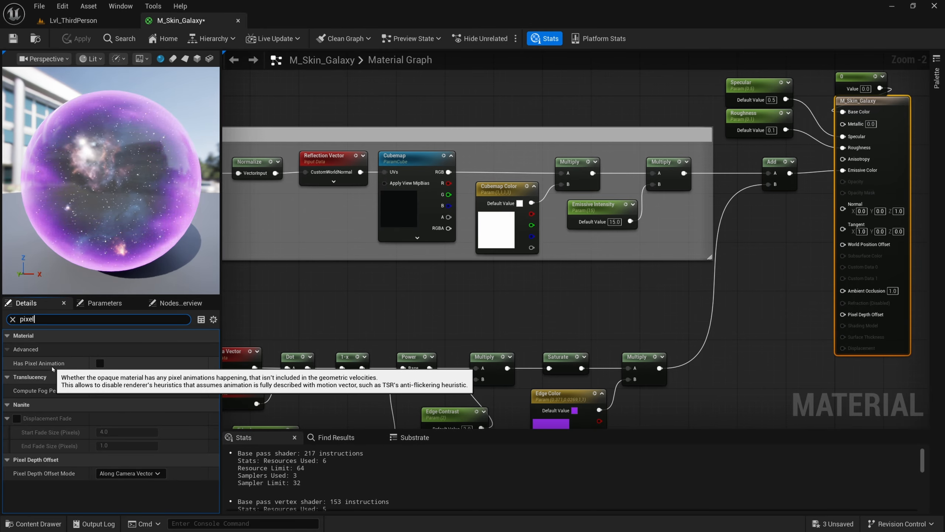
pyautogui.click(100, 363)
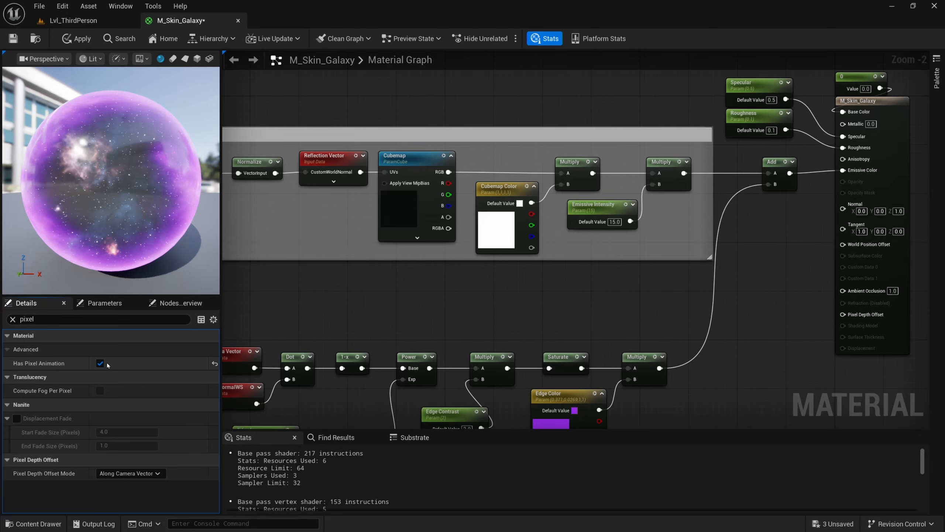
pyautogui.click(13, 38)
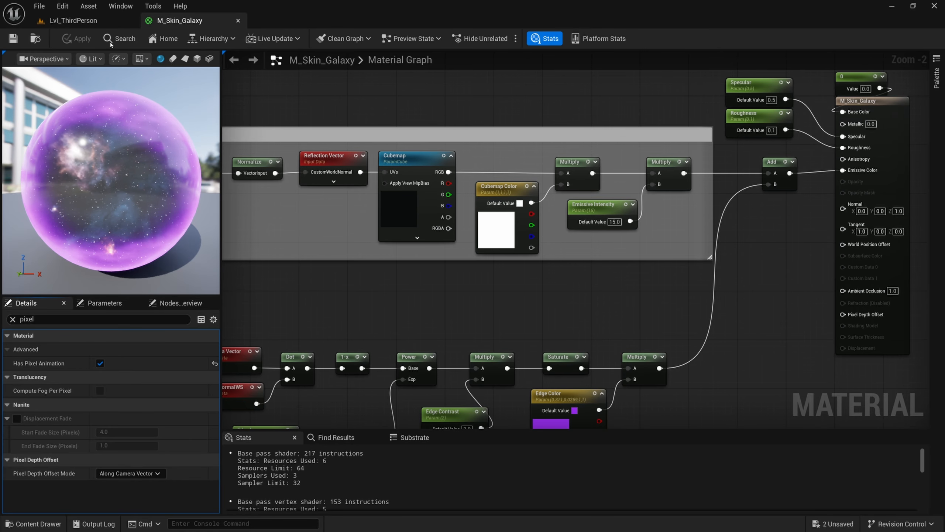
# Return to Lvl_ThirdPerson and examine the moving galaxy effect on the mannequin and rifle
pyautogui.click(71, 20)
pyautogui.press('w')
pyautogui.moveTo(339, 133); pyautogui.dragTo(363, 157, button='right')
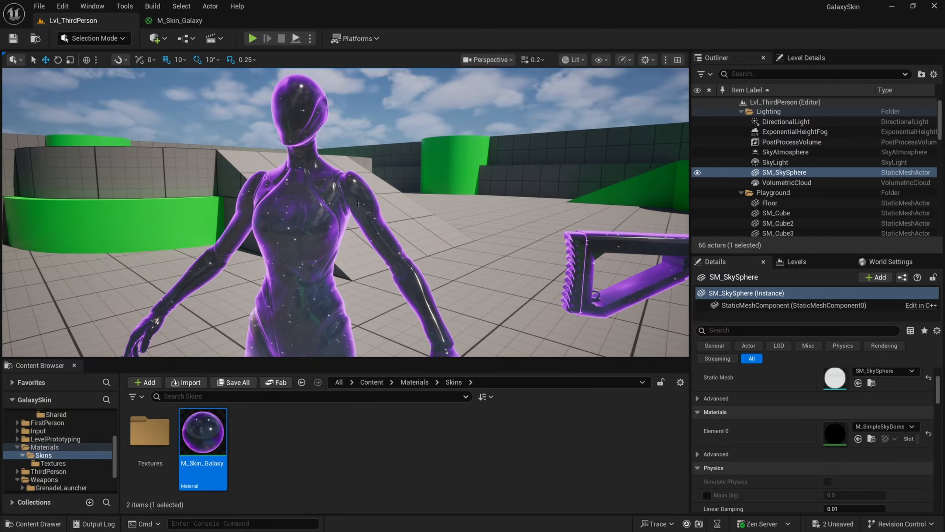
pyautogui.moveTo(290, 187); pyautogui.dragTo(313, 233, button='right')
pyautogui.press('s')
pyautogui.press('s')
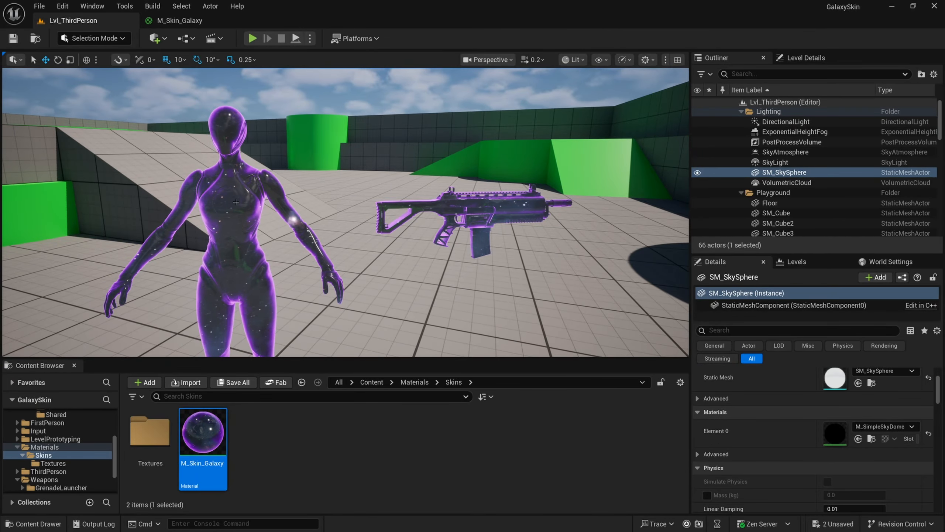
pyautogui.click(245, 213)
pyautogui.click(480, 209)
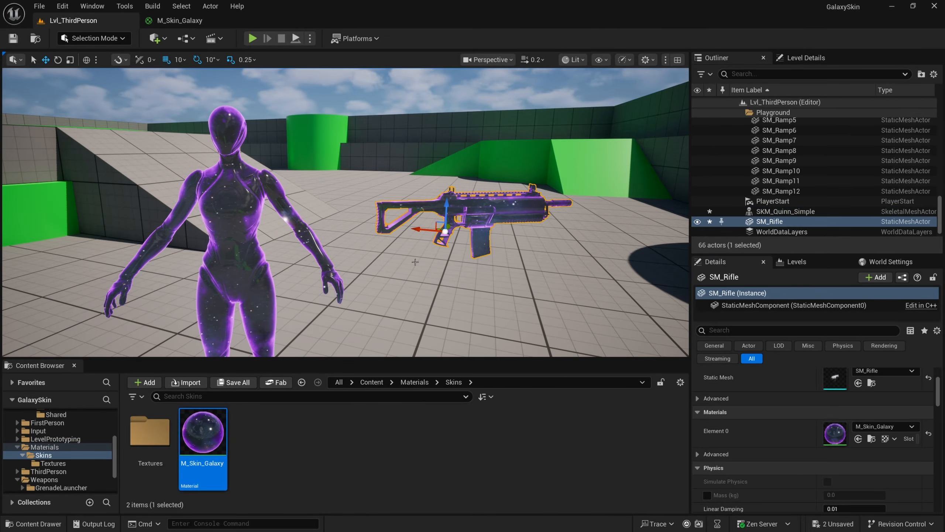
pyautogui.press('w')
pyautogui.moveTo(480, 209); pyautogui.dragTo(437, 201, button='right')
pyautogui.press('w')
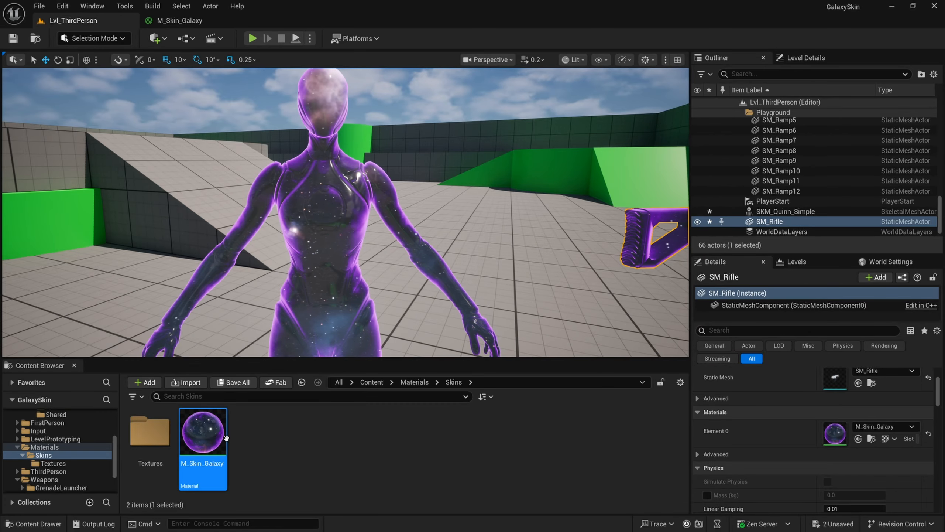
pyautogui.click(246, 434)
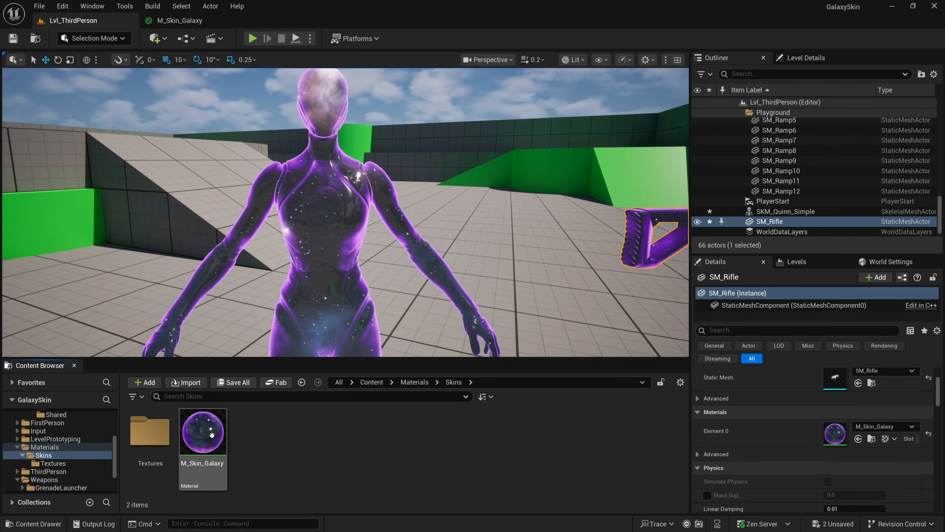
pyautogui.moveTo(212, 434)
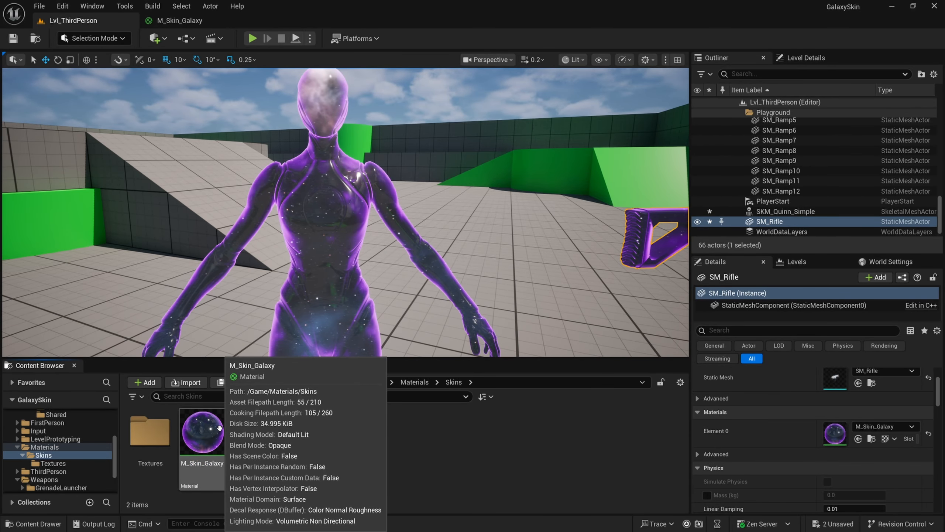
pyautogui.press('f')
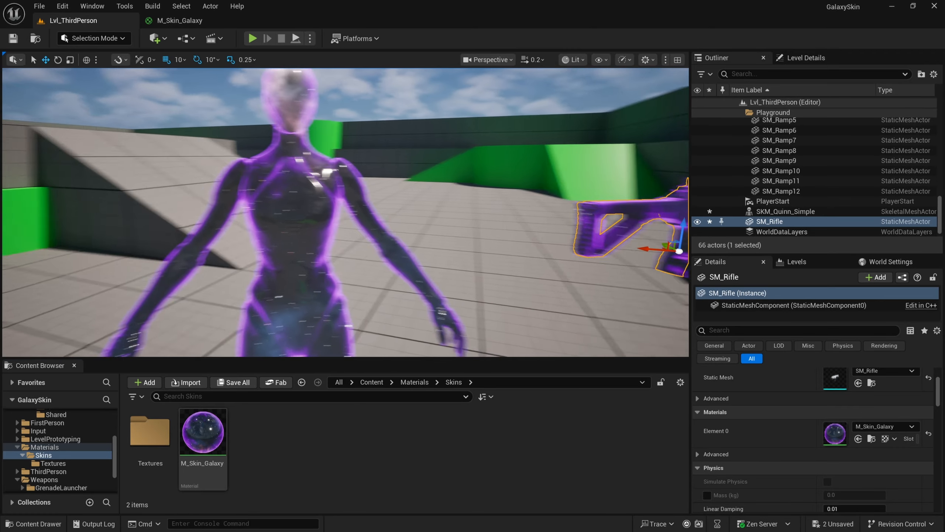
pyautogui.press('s')
pyautogui.moveTo(371, 225); pyautogui.dragTo(327, 236, button='right')
# Try M_Skin_Galaxy on the green cylinder behind the mannequin and undo the assignment
pyautogui.click(209, 435)
pyautogui.moveTo(209, 435); pyautogui.dragTo(301, 116)
pyautogui.moveTo(203, 432); pyautogui.dragTo(263, 193)
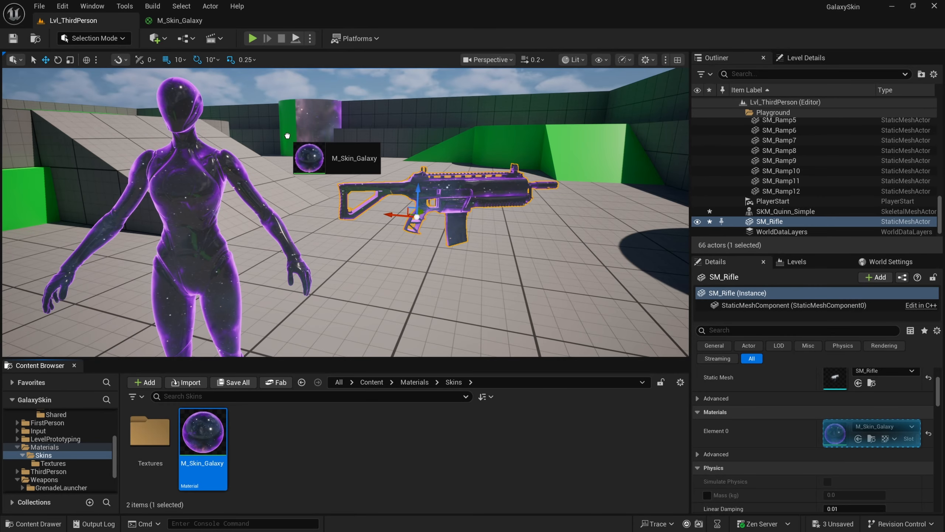
pyautogui.moveTo(287, 135); pyautogui.dragTo(287, 136)
pyautogui.hotkey('ctrl', 'z')
pyautogui.hotkey('ctrl', 'z')
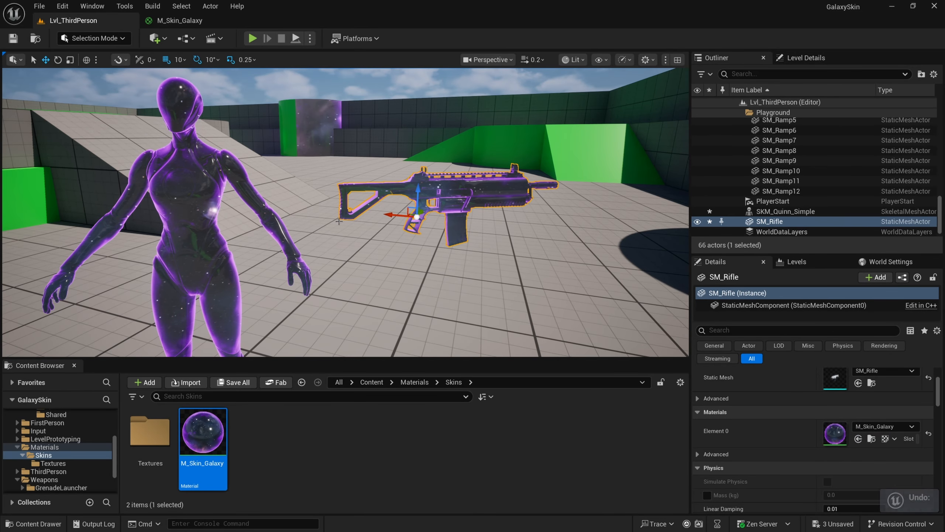
pyautogui.moveTo(307, 270)
pyautogui.mouseDown(button='right')
pyautogui.moveTo(294, 267)
pyautogui.moveTo(307, 269)
pyautogui.mouseUp(button='right')
pyautogui.press('w')
pyautogui.press('a')
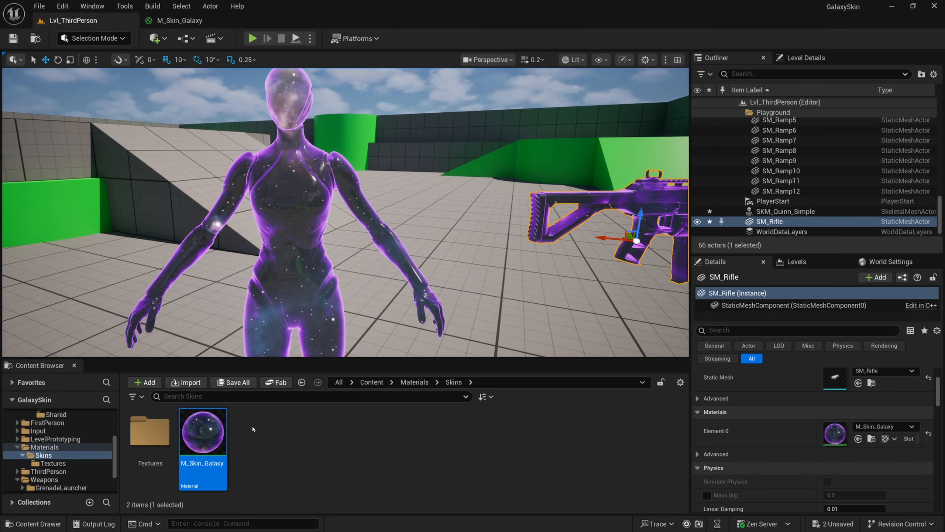
# Open the M_Skin_Galaxy graph and enclose the edge-glow nodes in a comment titled "Edge color"
pyautogui.doubleClick(218, 429)
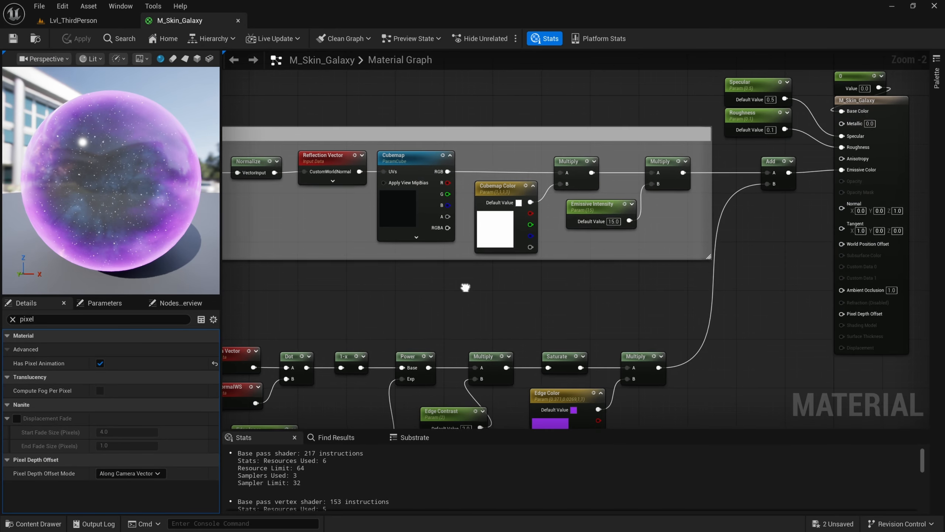
pyautogui.scroll(-2, 464, 283)
pyautogui.moveTo(633, 304); pyautogui.dragTo(596, 292, button='right')
pyautogui.moveTo(653, 376); pyautogui.dragTo(636, 300, button='right')
pyautogui.scroll(-2, 640, 359)
pyautogui.moveTo(643, 234); pyautogui.dragTo(293, 393)
pyautogui.write('cEdge')
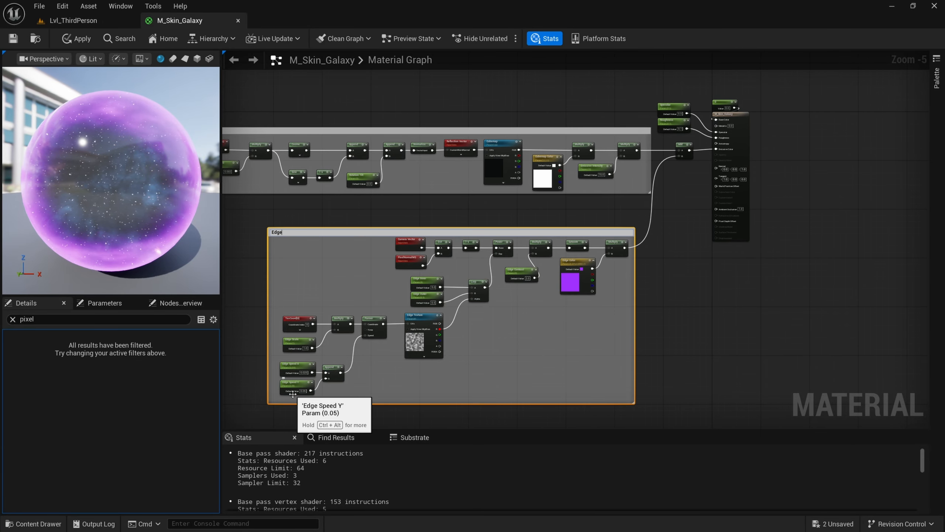
pyautogui.write(' color')
pyautogui.press('Return')
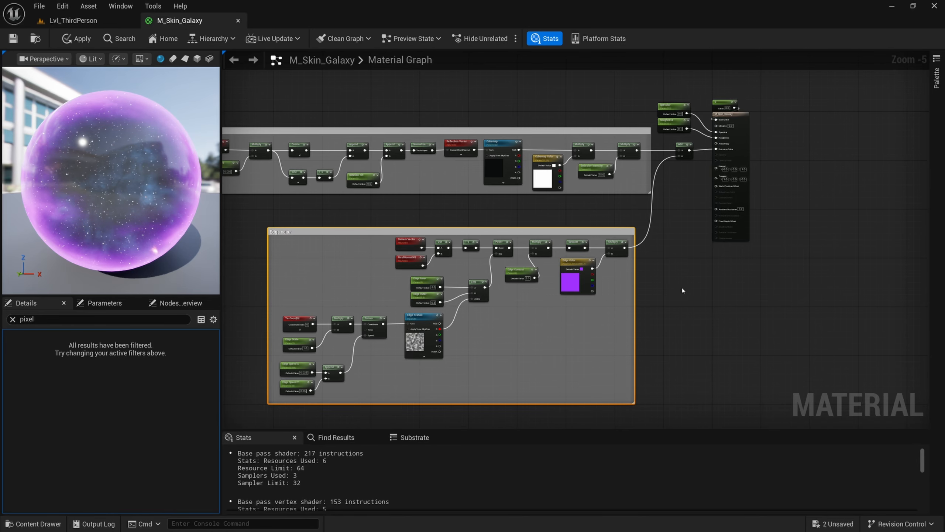
# Clear the details filter and add a TextureSampleParameter2D node named "Normal" in the empty graph area beside the edge color group
pyautogui.moveTo(683, 290)
pyautogui.mouseDown(button='right')
pyautogui.moveTo(645, 290)
pyautogui.moveTo(607, 323)
pyautogui.moveTo(685, 272)
pyautogui.mouseUp(button='right')
pyautogui.click(12, 319)
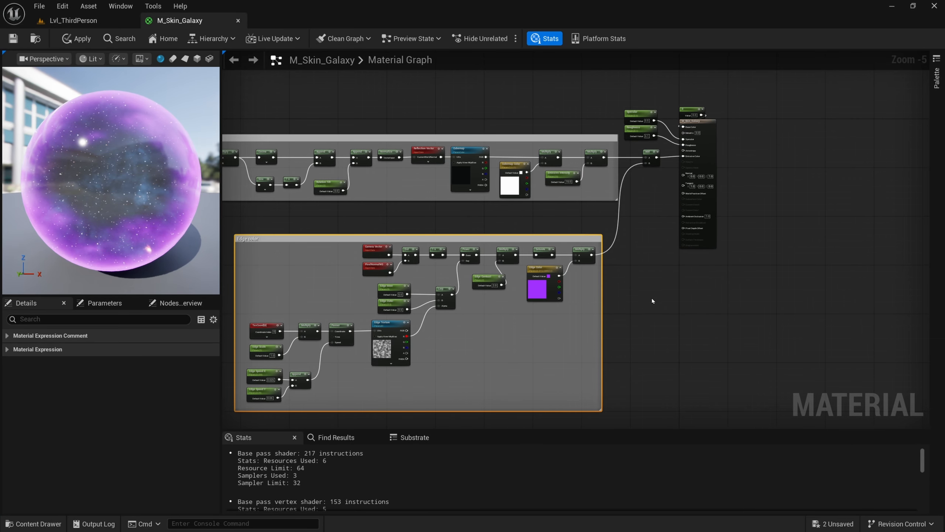
pyautogui.rightClick(652, 299)
pyautogui.write('textre')
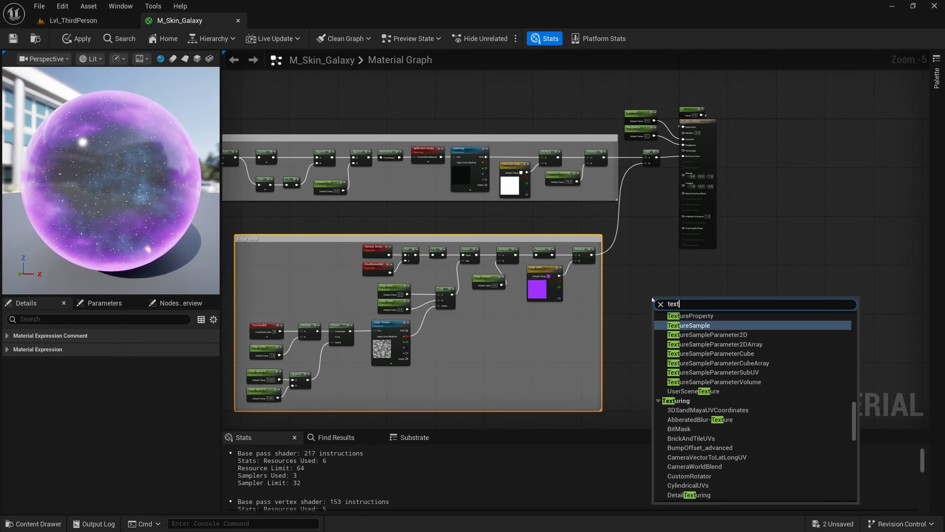
pyautogui.press('BackSpace')
pyautogui.write('ure sam')
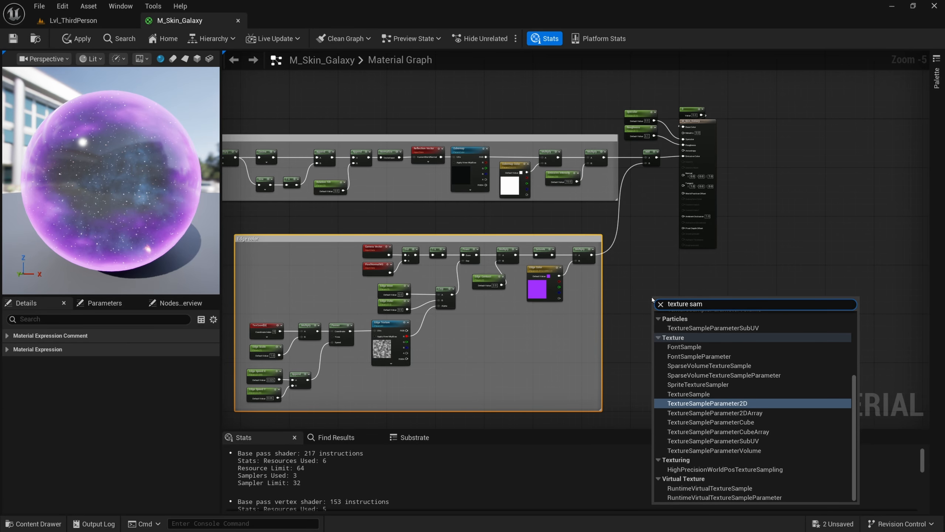
pyautogui.press('Return')
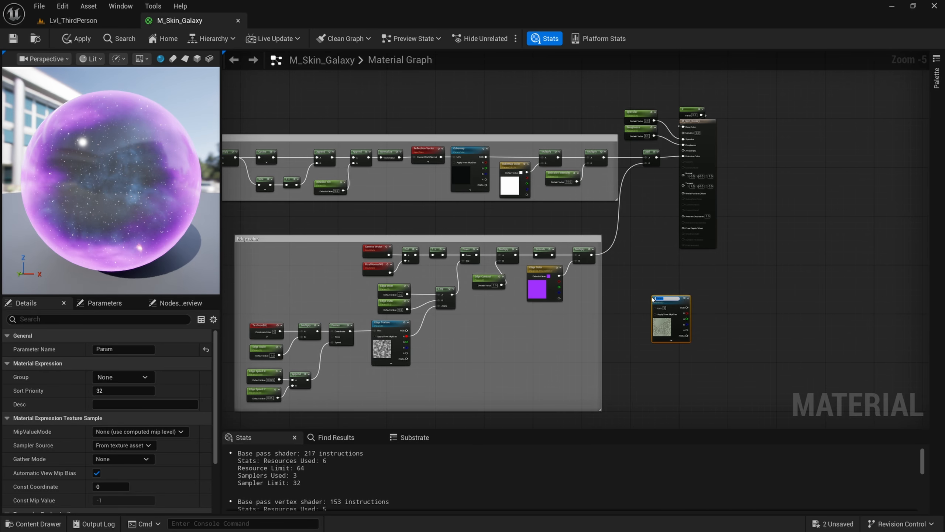
pyautogui.write('Normal')
pyautogui.press('Return')
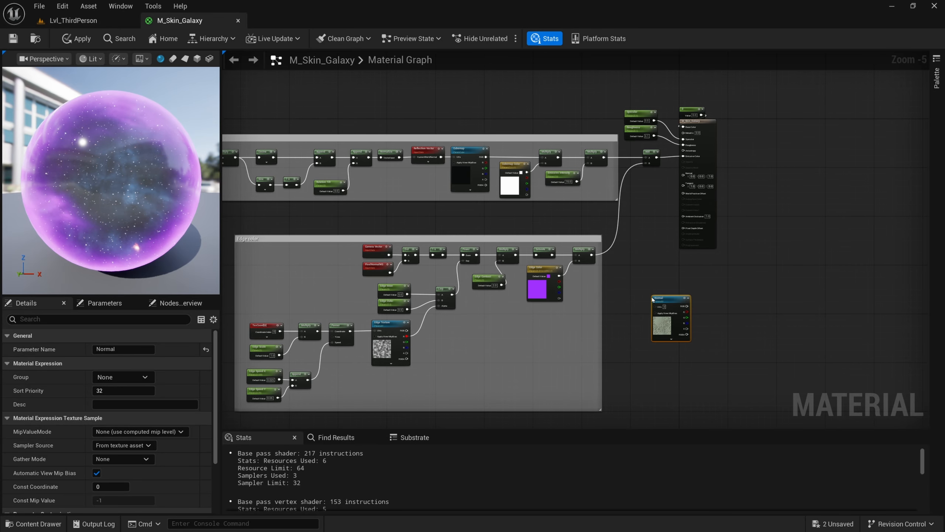
# Assign the FlatNormal texture from /Engine/EngineMaterials to the Normal parameter node
pyautogui.scroll(5, 668, 317)
pyautogui.moveTo(667, 250); pyautogui.dragTo(665, 225, button='right')
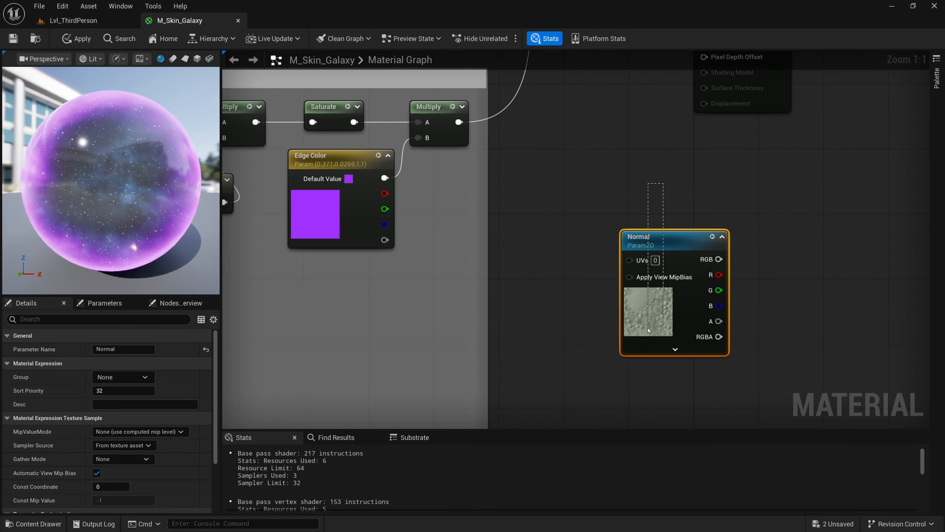
pyautogui.scroll(-2, 156, 413)
pyautogui.scroll(-2, 156, 413)
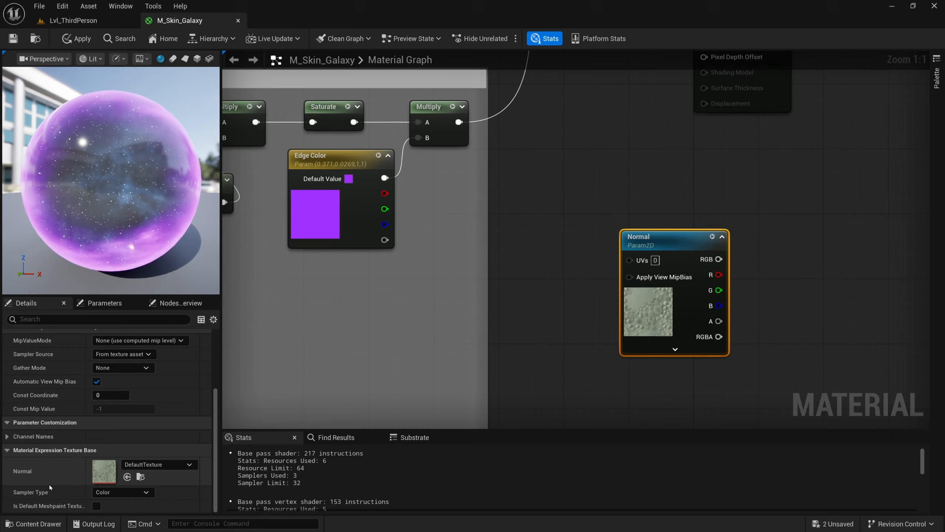
pyautogui.click(157, 464)
pyautogui.write('flat norma')
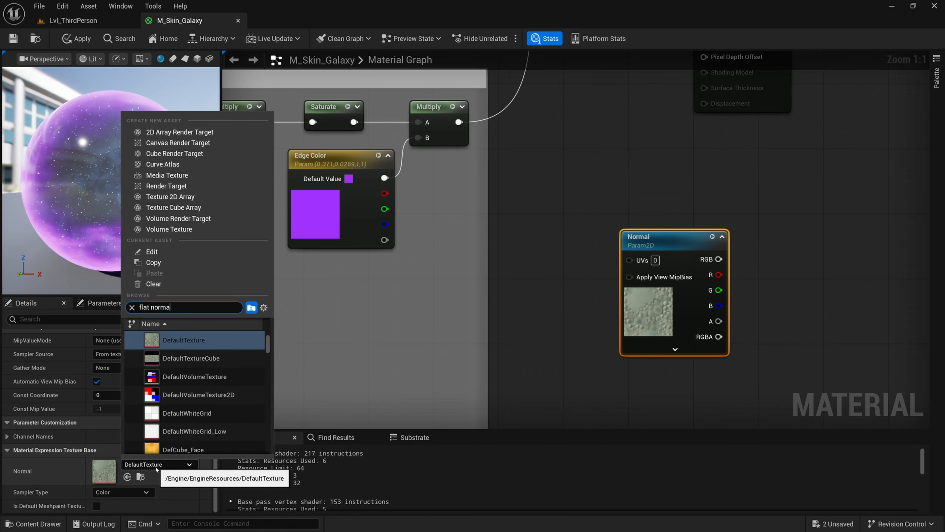
pyautogui.write('l')
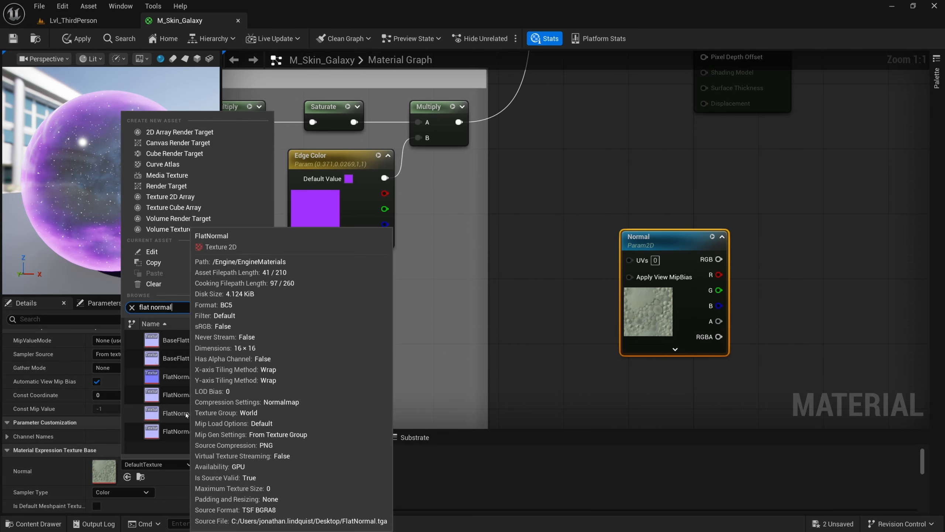
pyautogui.moveTo(205, 412)
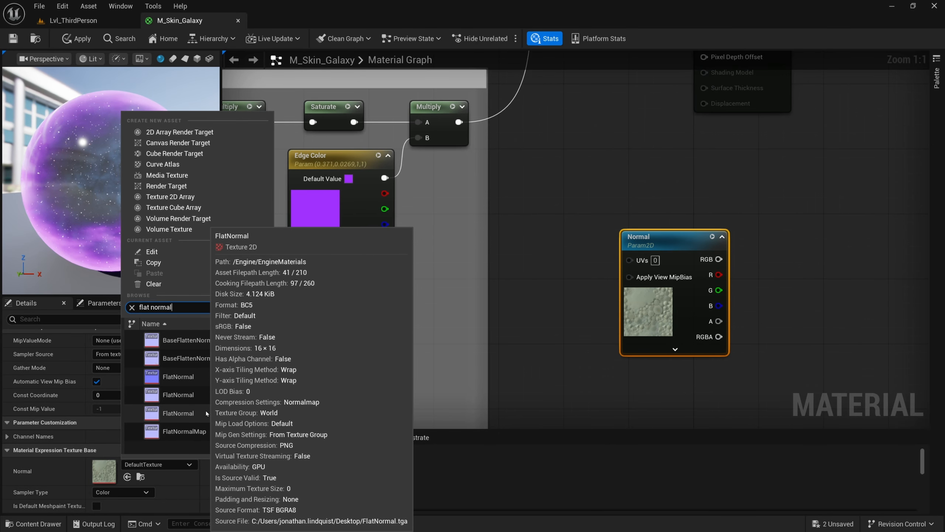
pyautogui.click(206, 413)
# Connect the Normal node's RGB output to the material's Normal input, tidy the nodes around the material output, and save the material
pyautogui.scroll(-3, 447, 377)
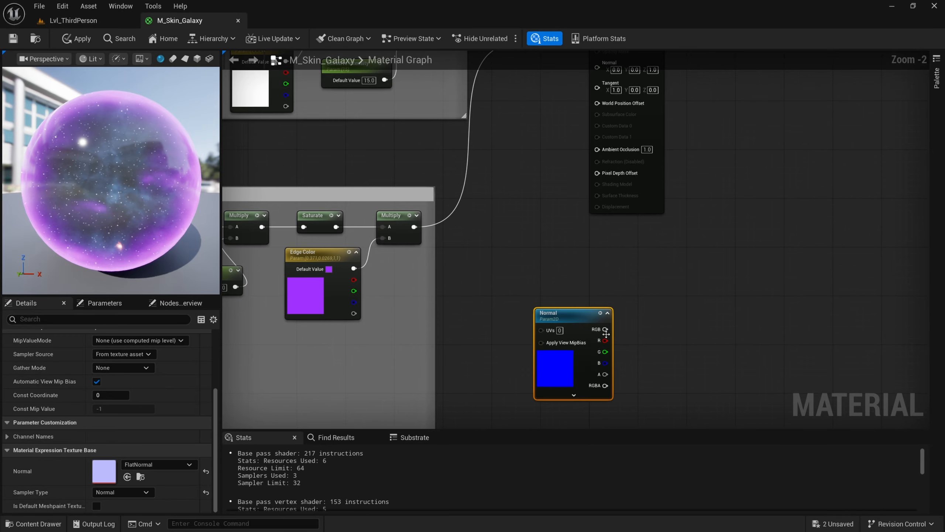
pyautogui.moveTo(605, 329); pyautogui.dragTo(598, 86)
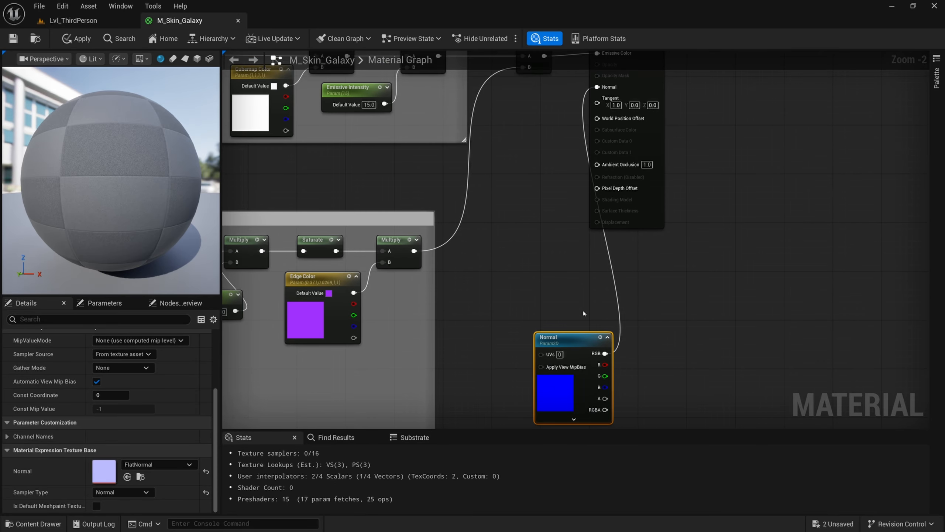
pyautogui.moveTo(578, 396); pyautogui.dragTo(528, 175)
pyautogui.moveTo(528, 175); pyautogui.dragTo(514, 321, button='right')
pyautogui.moveTo(631, 231); pyautogui.dragTo(691, 230)
pyautogui.moveTo(491, 265); pyautogui.dragTo(516, 265)
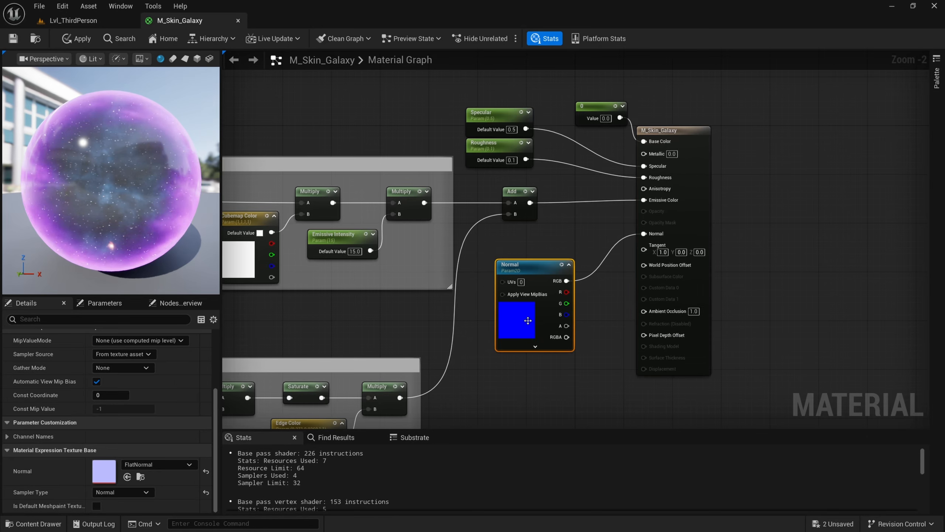
pyautogui.click(13, 38)
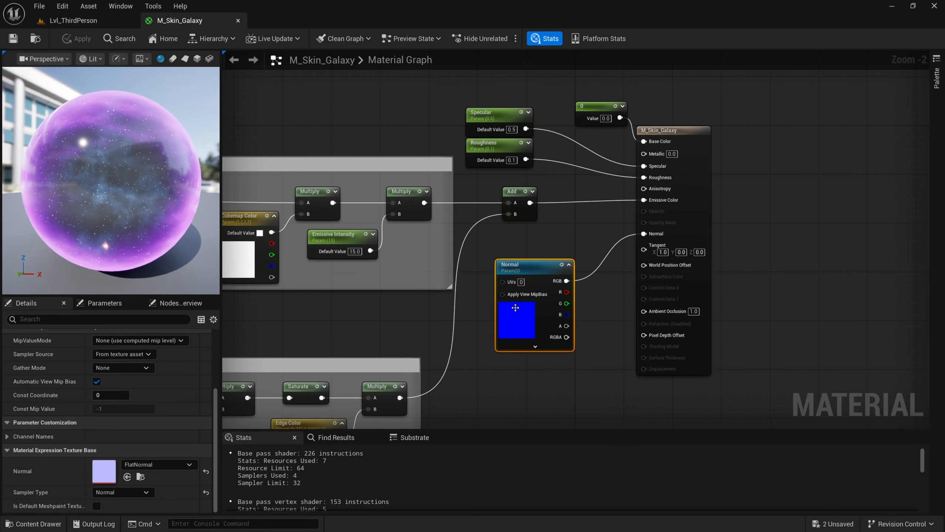
# Return to Lvl_ThirdPerson and create a material instance of M_Skin_Galaxy named MI_Skin_Galaxy
pyautogui.click(74, 21)
pyautogui.moveTo(221, 137)
pyautogui.mouseDown(button='right')
pyautogui.moveTo(256, 134)
pyautogui.moveTo(233, 135)
pyautogui.moveTo(239, 138)
pyautogui.mouseUp(button='right')
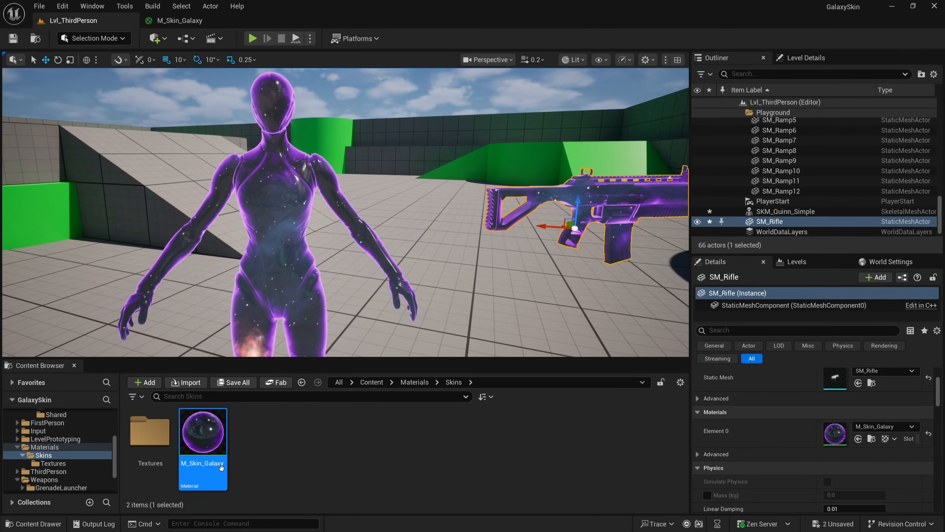
pyautogui.scroll(-5, 315, 289)
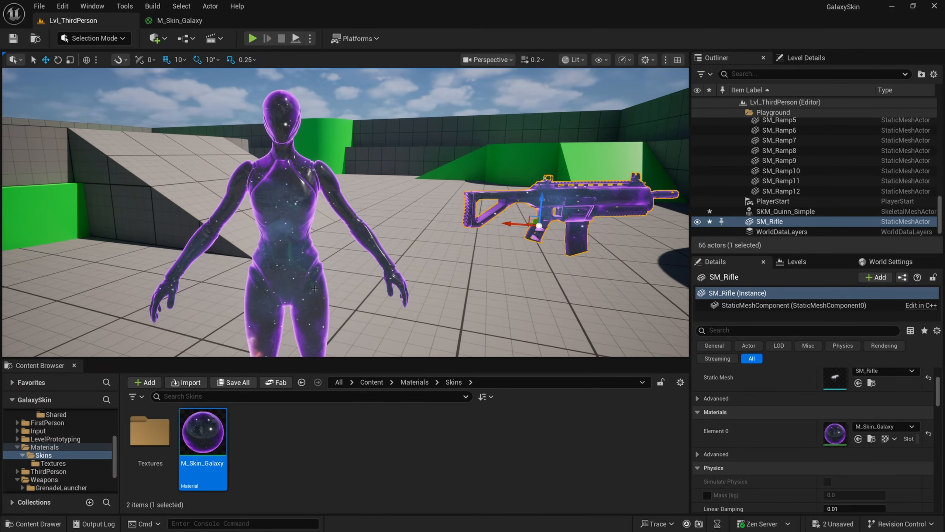
pyautogui.click(342, 289)
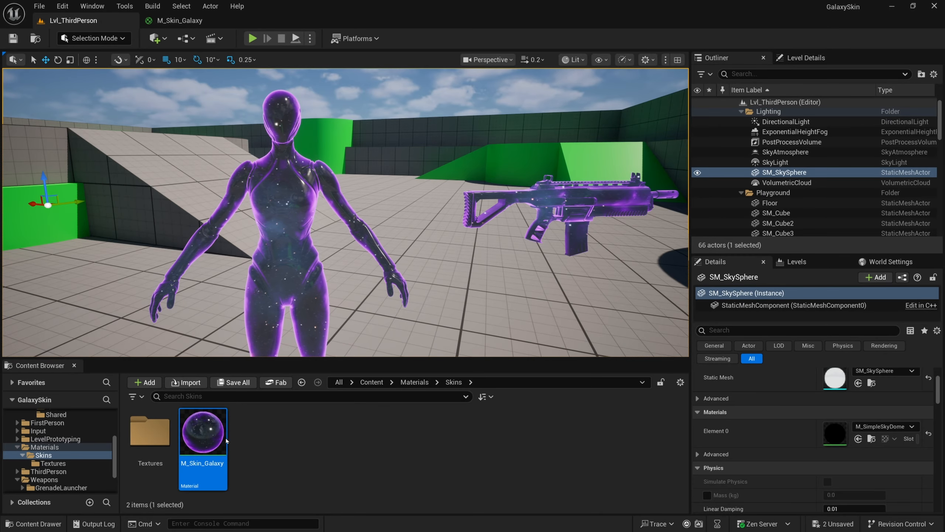
pyautogui.rightClick(215, 472)
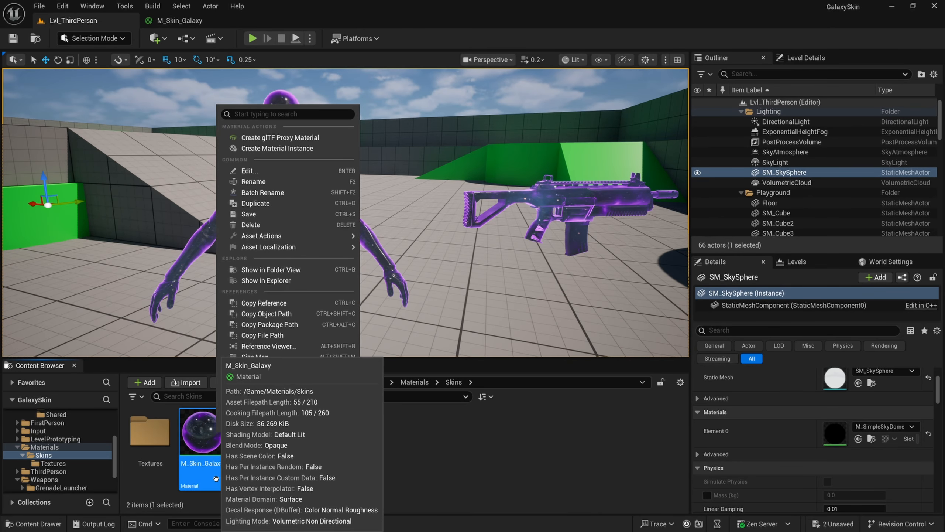
pyautogui.click(283, 148)
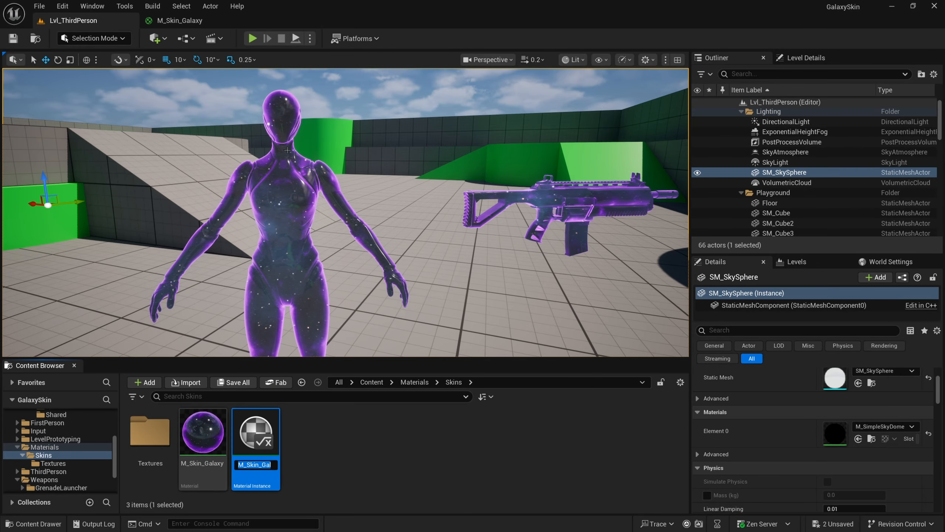
pyautogui.press('BackSpace')
pyautogui.press('BackSpace')
pyautogui.press('BackSpace')
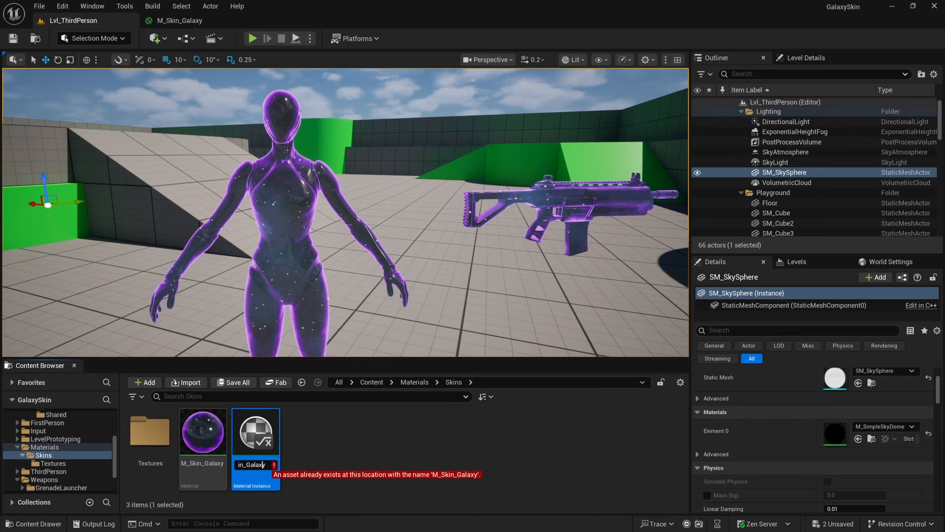
pyautogui.write('I_Sk')
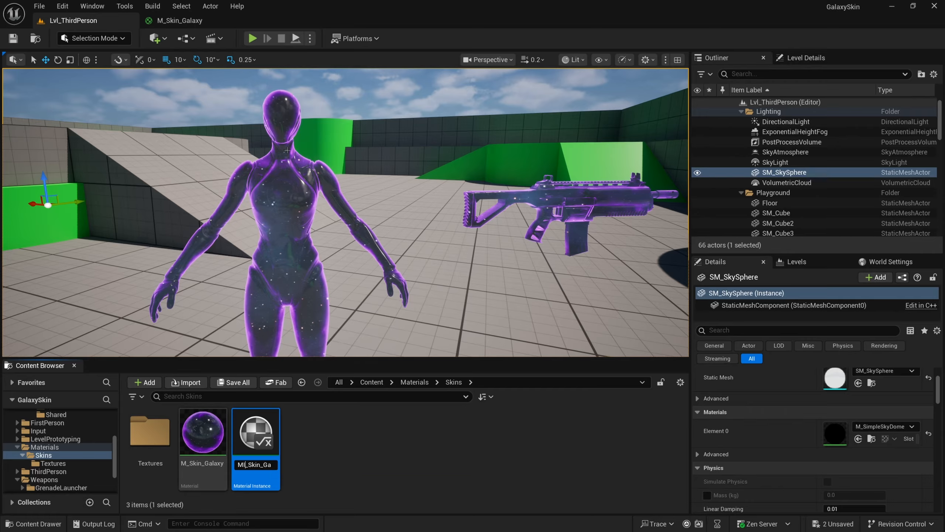
pyautogui.press('Return')
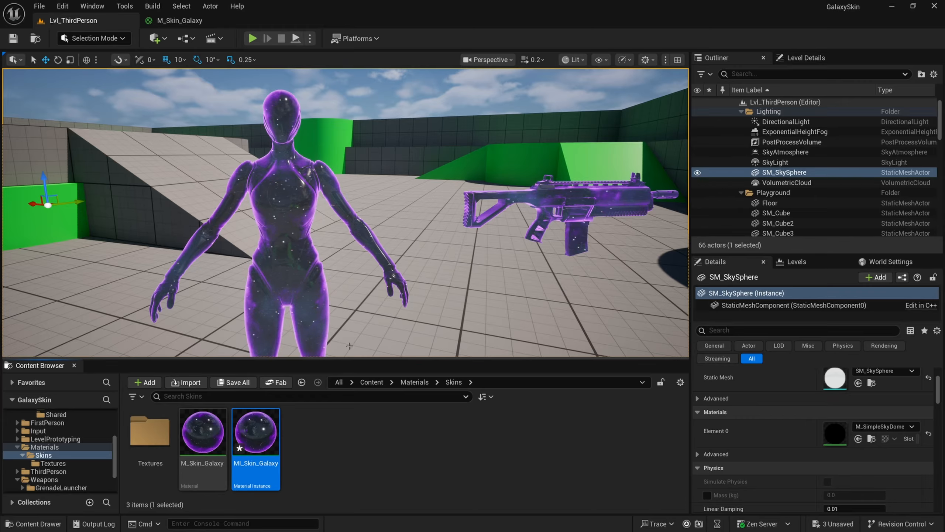
pyautogui.click(267, 185)
pyautogui.click(536, 229)
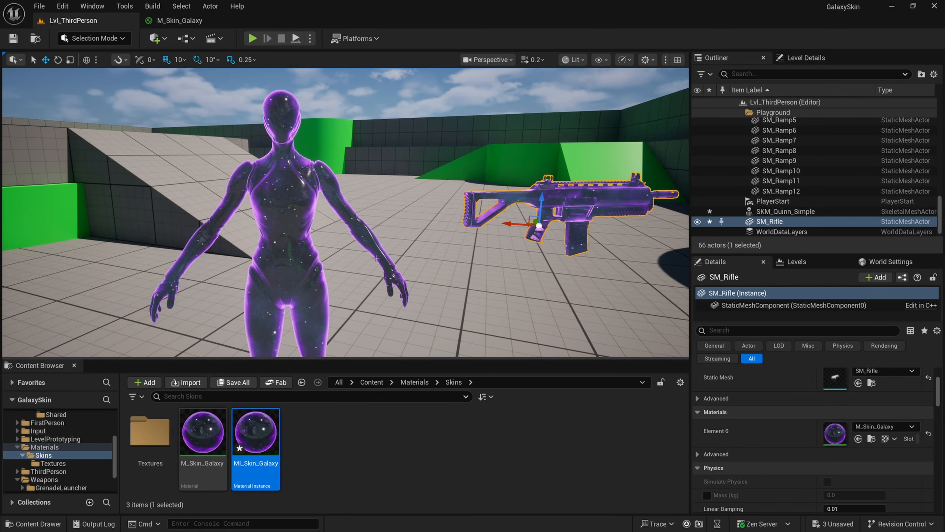
pyautogui.click(392, 411)
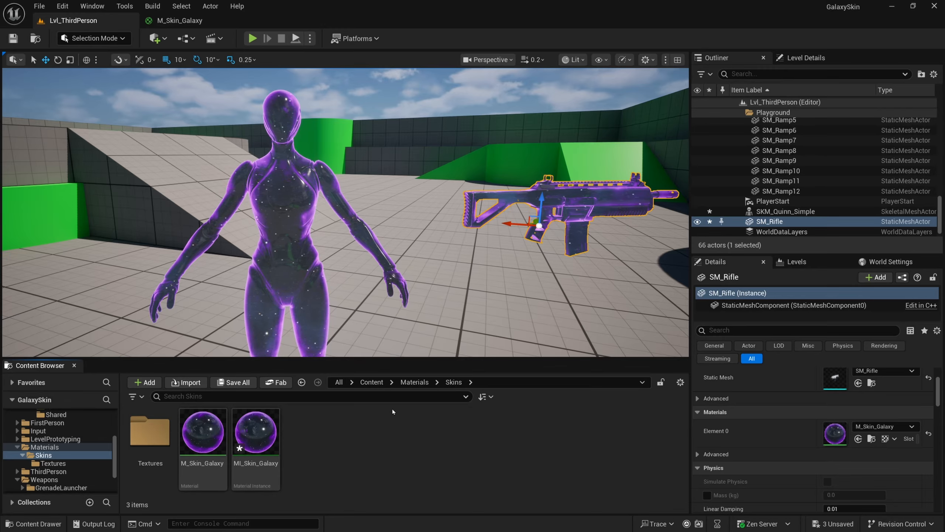
# Create a child material instance of MI_Skin_Galaxy named MI_Skin_Galaxy_Quinn
pyautogui.click(273, 452)
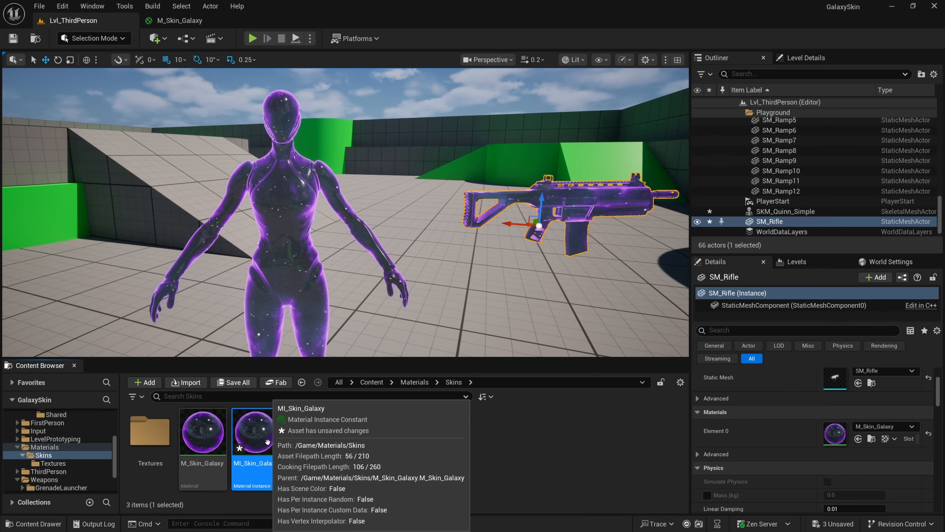
pyautogui.rightClick(273, 453)
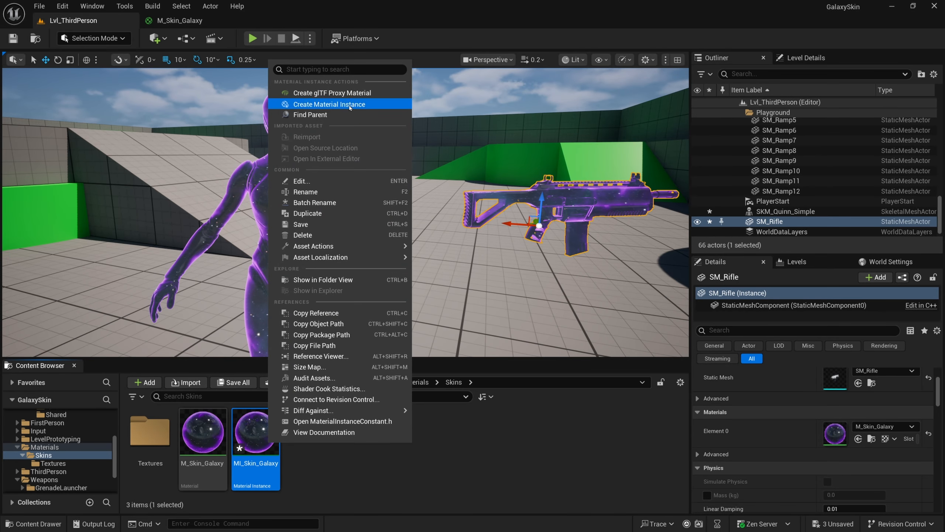
pyautogui.click(329, 103)
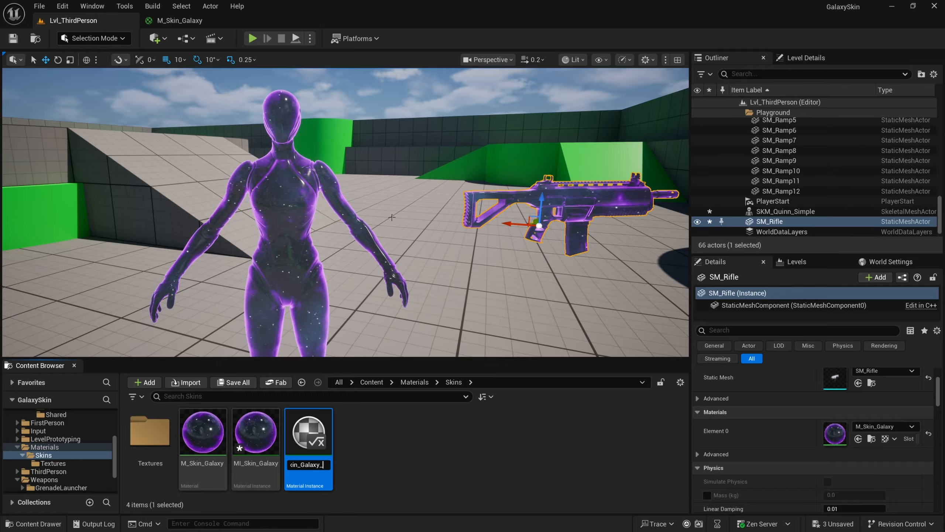
pyautogui.press('Return')
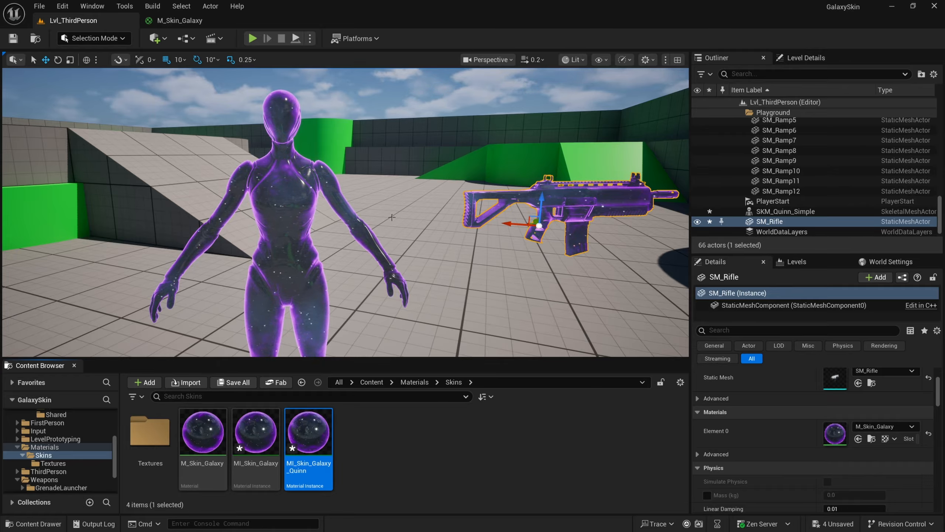
pyautogui.click(363, 459)
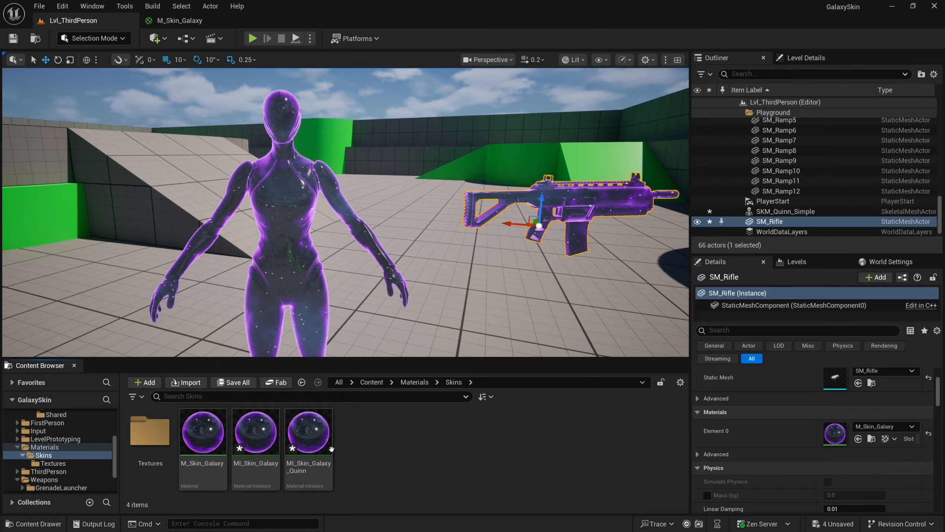
# Enable the Normal override in MI_Skin_Galaxy_Quinn and float its enlarged editor window over Lvl_ThirdPerson
pyautogui.doubleClick(312, 438)
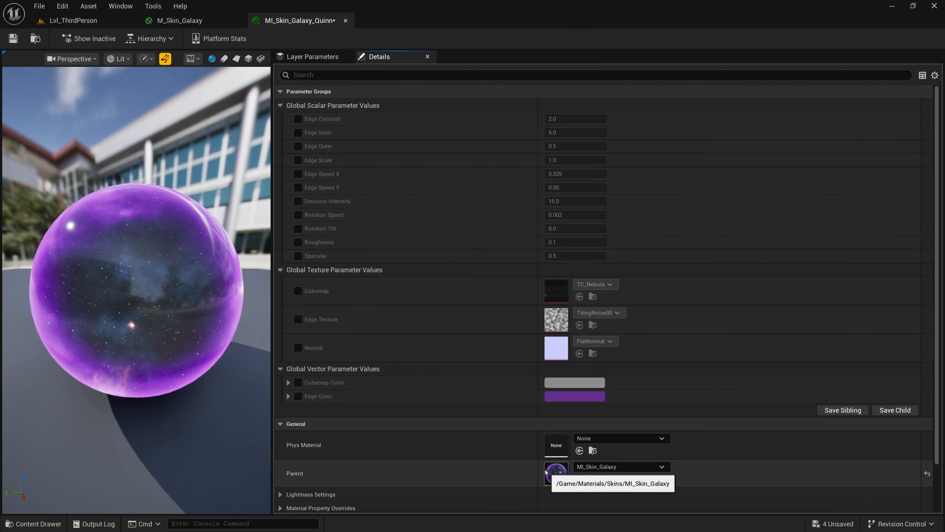
pyautogui.click(297, 350)
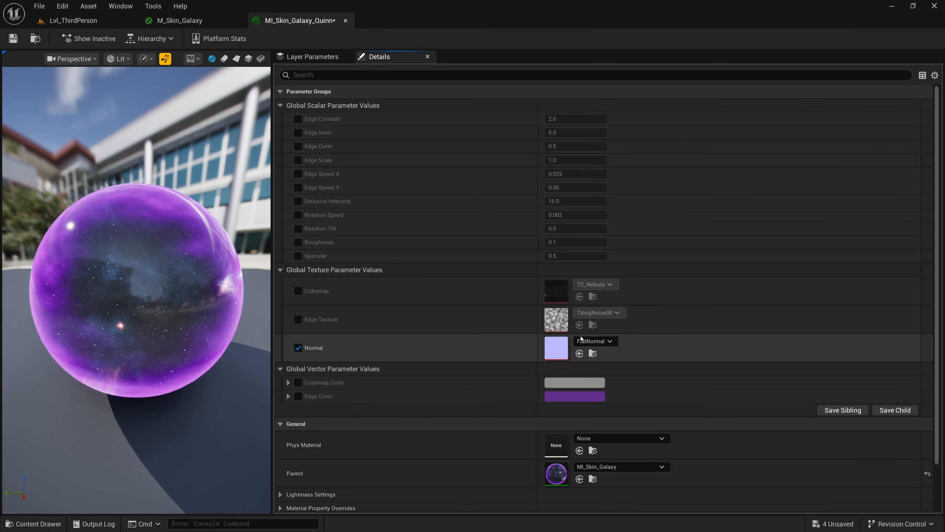
pyautogui.moveTo(281, 22); pyautogui.dragTo(516, 91)
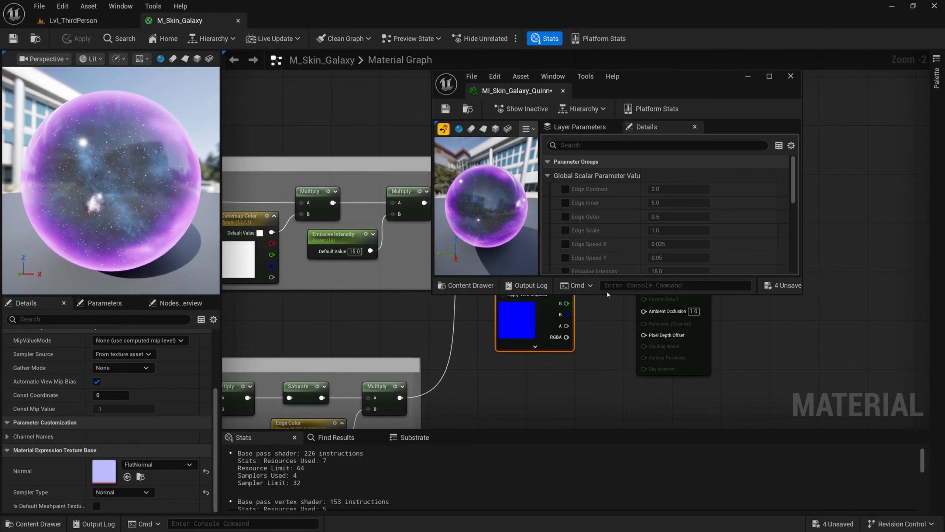
pyautogui.moveTo(607, 295); pyautogui.dragTo(613, 452)
pyautogui.click(73, 20)
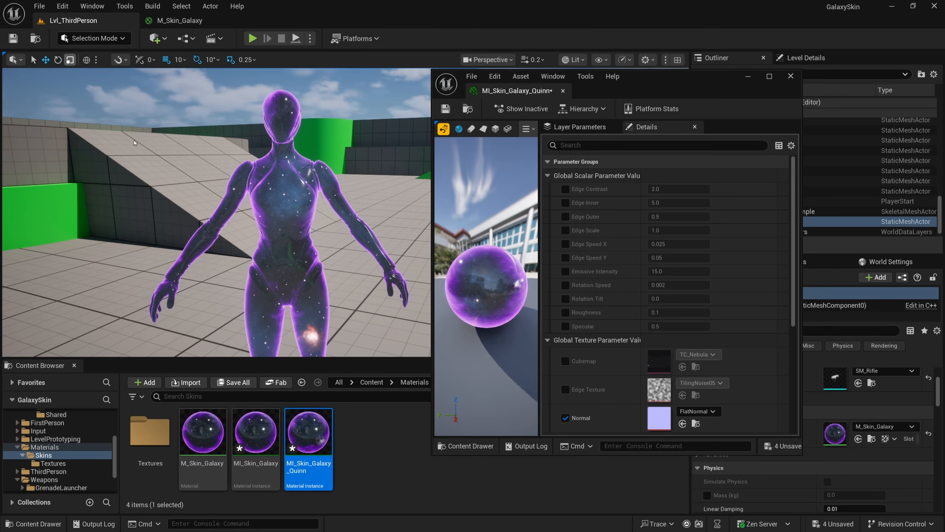
# Find the Quinn mannequin's textures and assign T_Quinn_02_N to the Normal parameter of MI_Skin_Galaxy_Quinn
pyautogui.click(298, 187)
pyautogui.moveTo(669, 76); pyautogui.dragTo(643, 48)
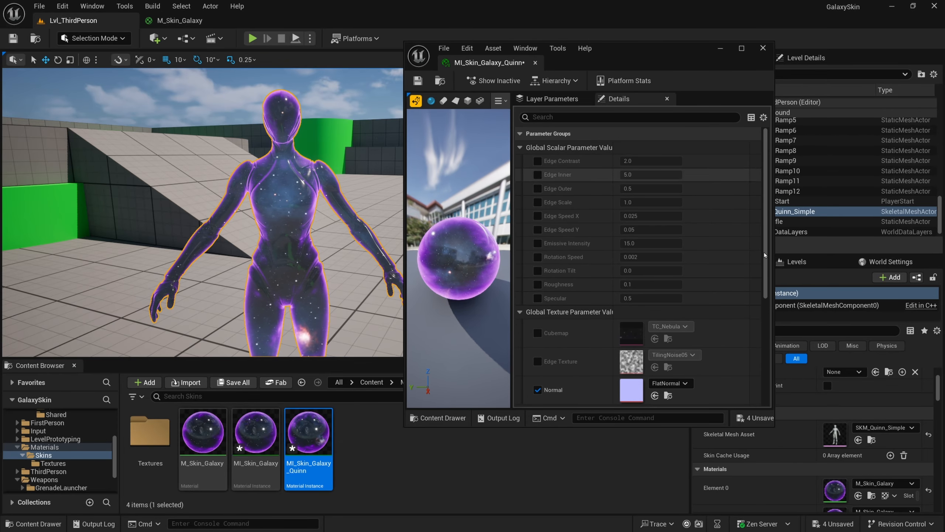
pyautogui.click(871, 457)
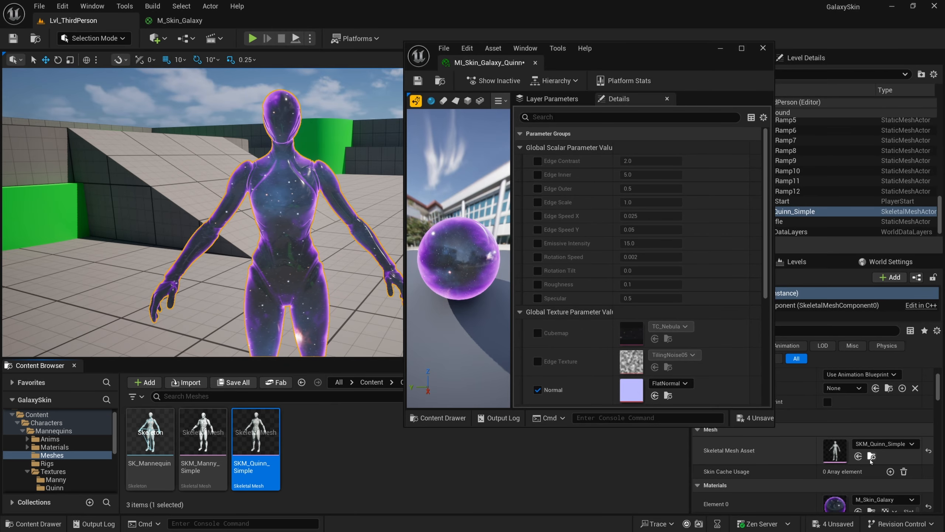
pyautogui.moveTo(644, 62); pyautogui.dragTo(777, 53)
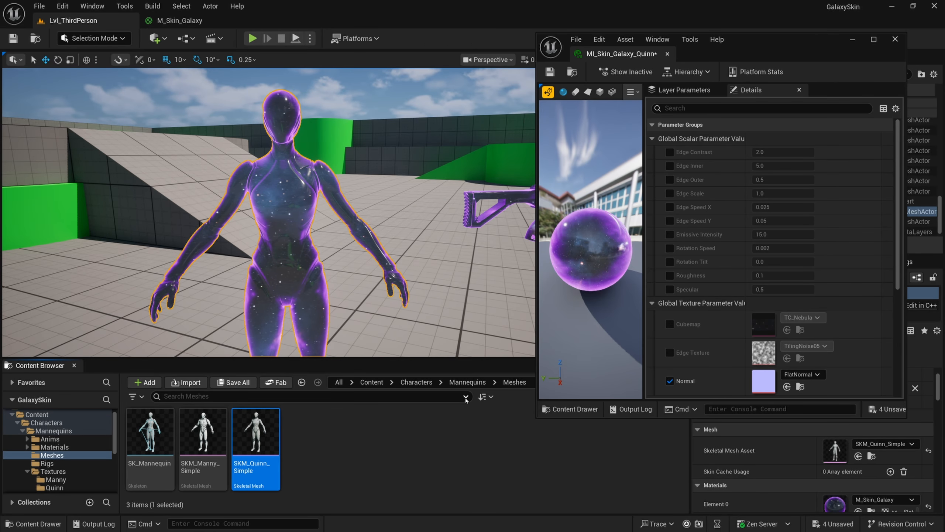
pyautogui.click(468, 382)
pyautogui.doubleClick(375, 435)
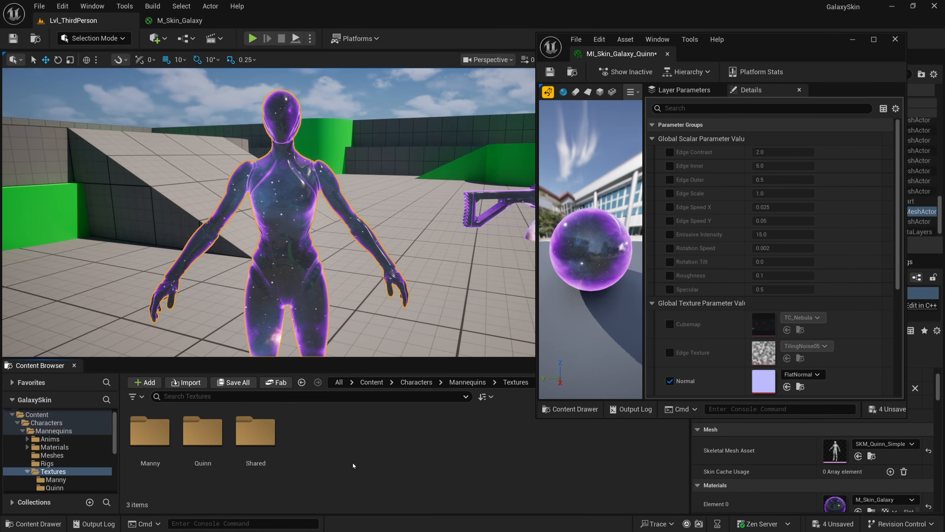
pyautogui.doubleClick(203, 432)
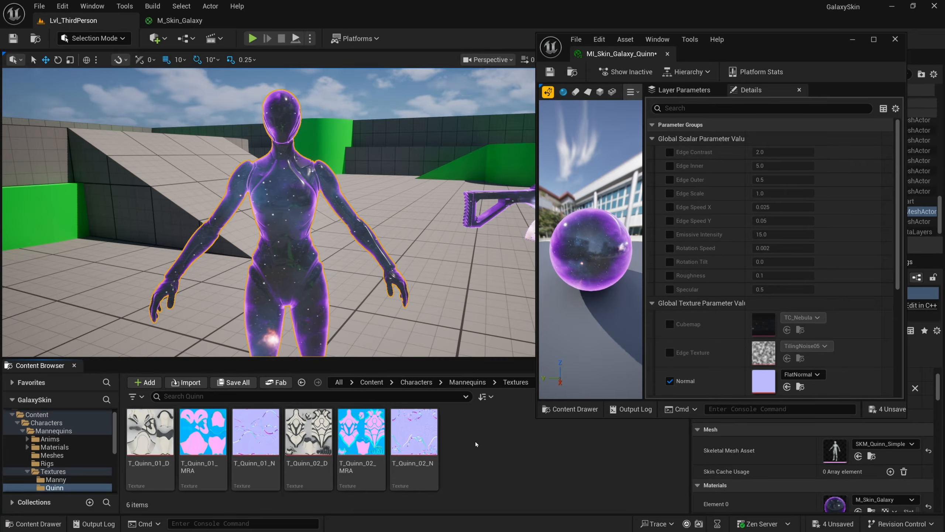
pyautogui.moveTo(417, 445); pyautogui.dragTo(764, 381)
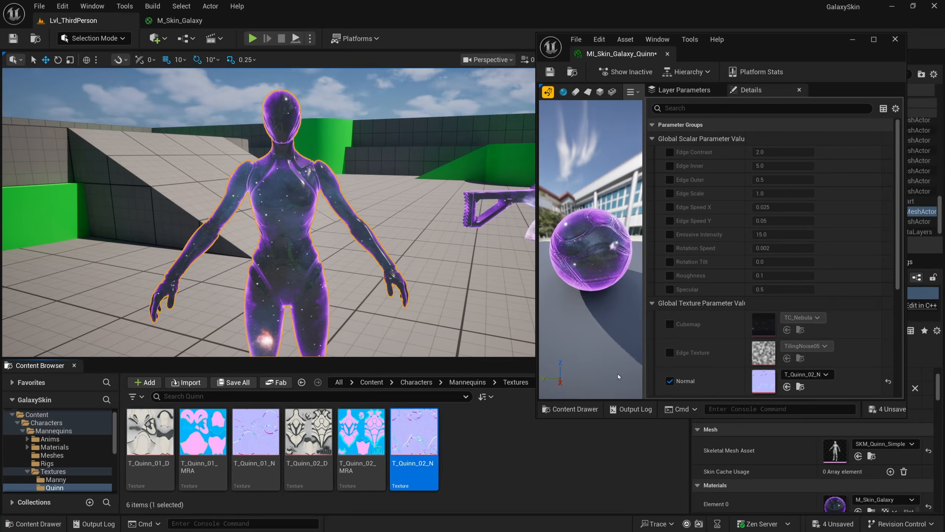
# Apply MI_Skin_Galaxy_Quinn to the mannequin's Element 0 slot and to its head
pyautogui.click(569, 75)
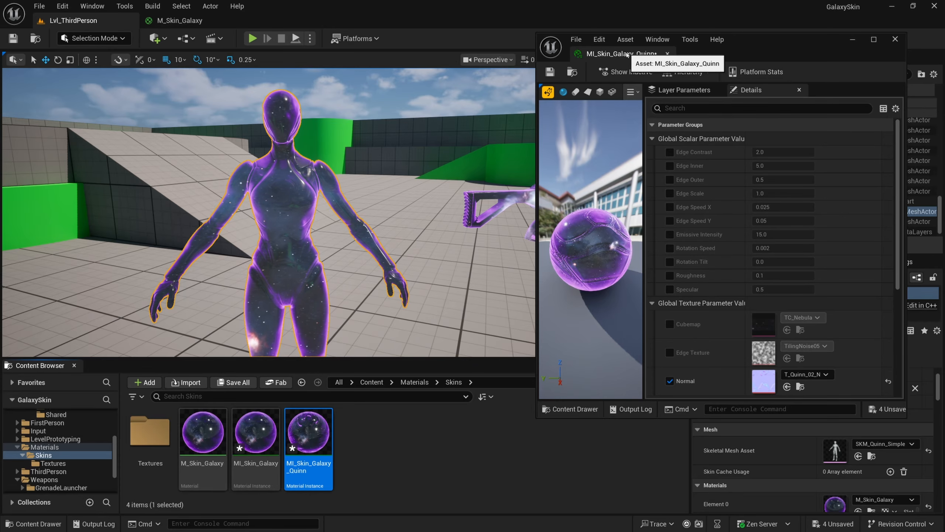
pyautogui.scroll(-2, 763, 450)
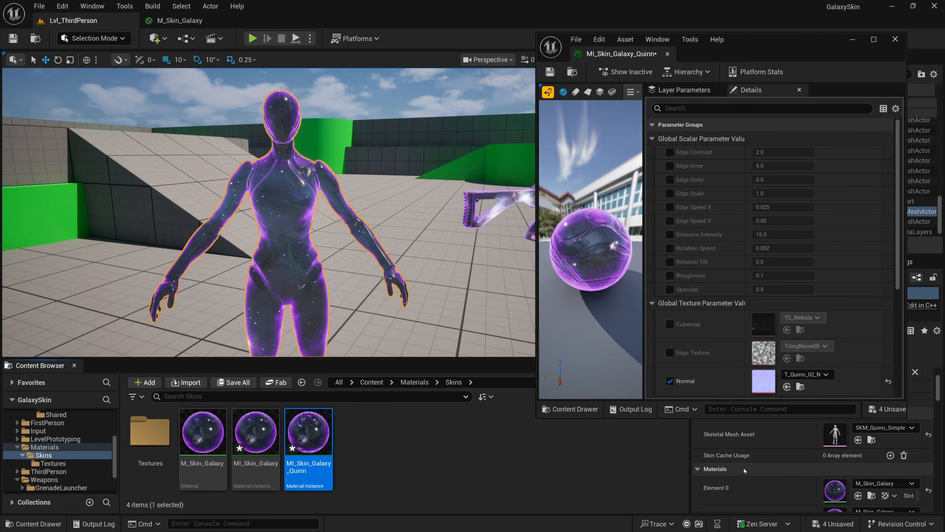
pyautogui.moveTo(307, 451); pyautogui.dragTo(830, 498)
pyautogui.moveTo(335, 223); pyautogui.dragTo(297, 208, button='right')
pyautogui.press('w')
pyautogui.press('q')
pyautogui.press('e')
pyautogui.press('e')
pyautogui.press('s')
pyautogui.moveTo(356, 194); pyautogui.dragTo(326, 128, button='right')
pyautogui.press('w')
pyautogui.press('e')
pyautogui.press('s')
pyautogui.press('s')
pyautogui.press('e')
pyautogui.moveTo(308, 432); pyautogui.dragTo(343, 152)
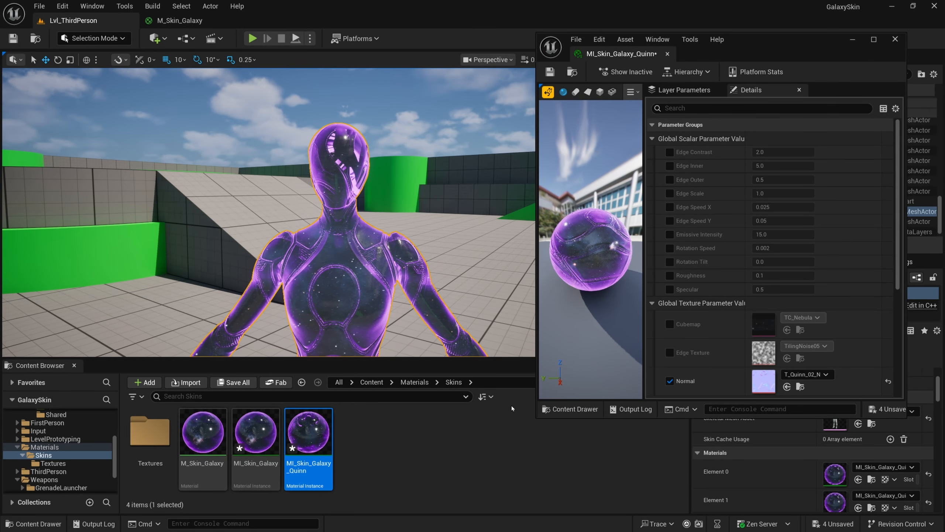
# Create a child material instance of MI_Skin_Galaxy_Quinn named MI_Skin_Galaxy_Quinn_Secondary
pyautogui.click(356, 426)
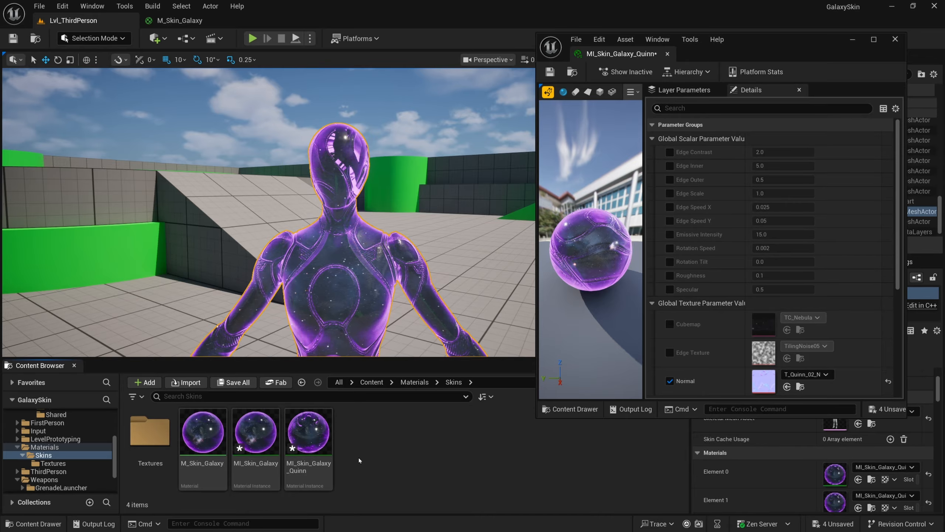
pyautogui.rightClick(324, 437)
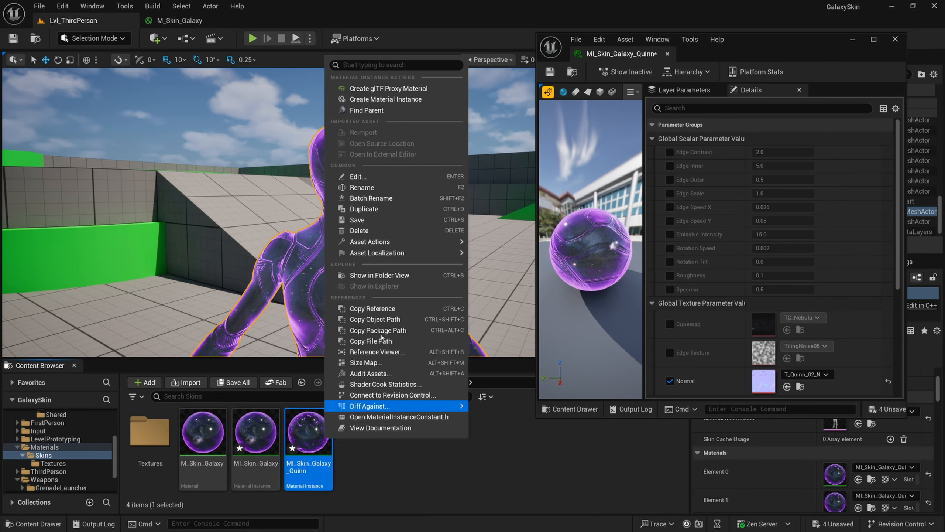
pyautogui.click(386, 99)
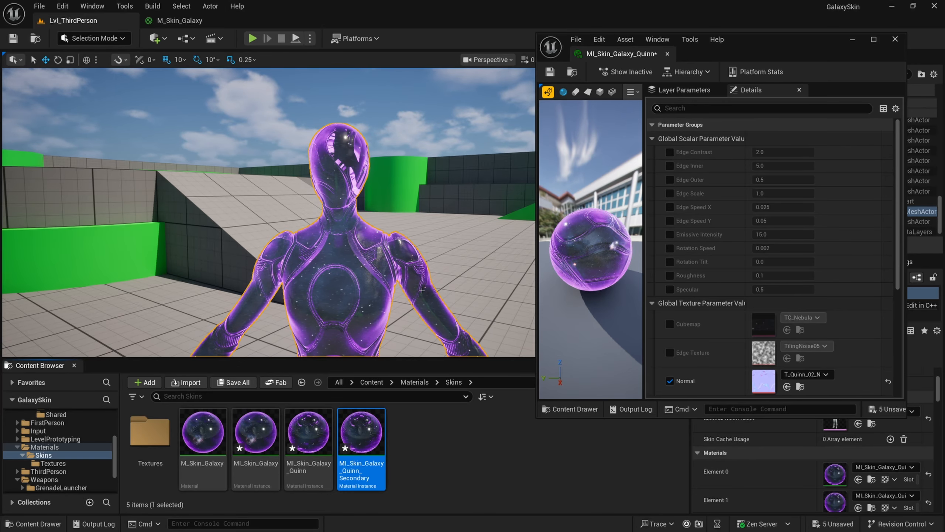
# Open MI_Skin_Galaxy_Quinn_Secondary in the floating editor, enable its Normal override and assign the T_Quinn_01_N texture
pyautogui.doubleClick(377, 432)
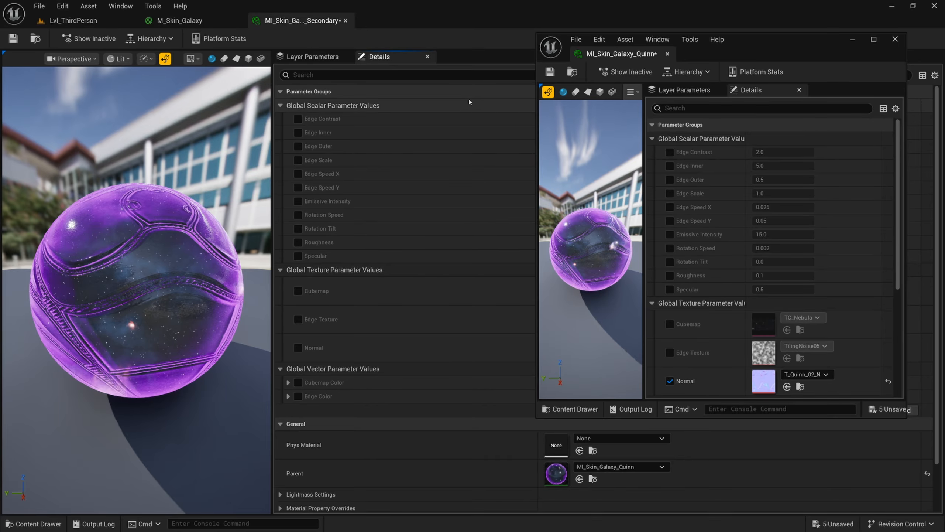
pyautogui.moveTo(316, 21); pyautogui.dragTo(707, 54)
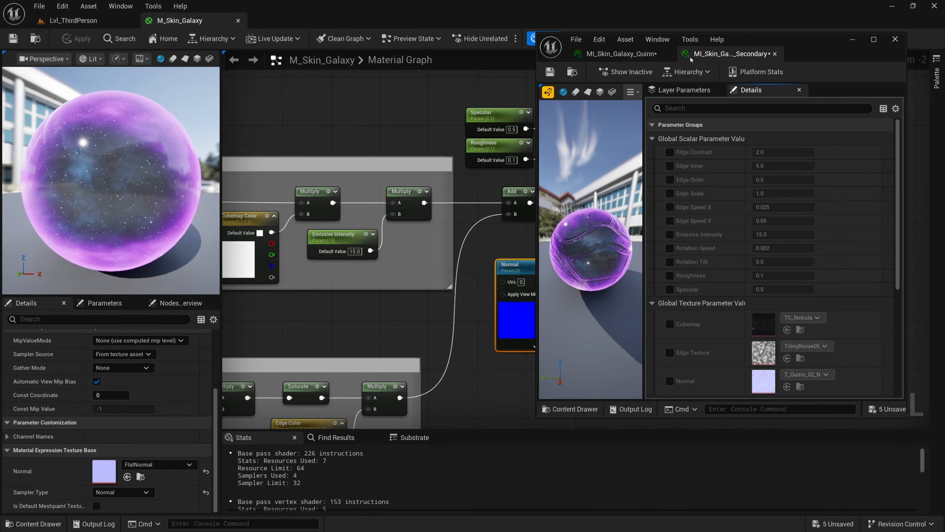
pyautogui.click(85, 20)
pyautogui.scroll(-2, 673, 375)
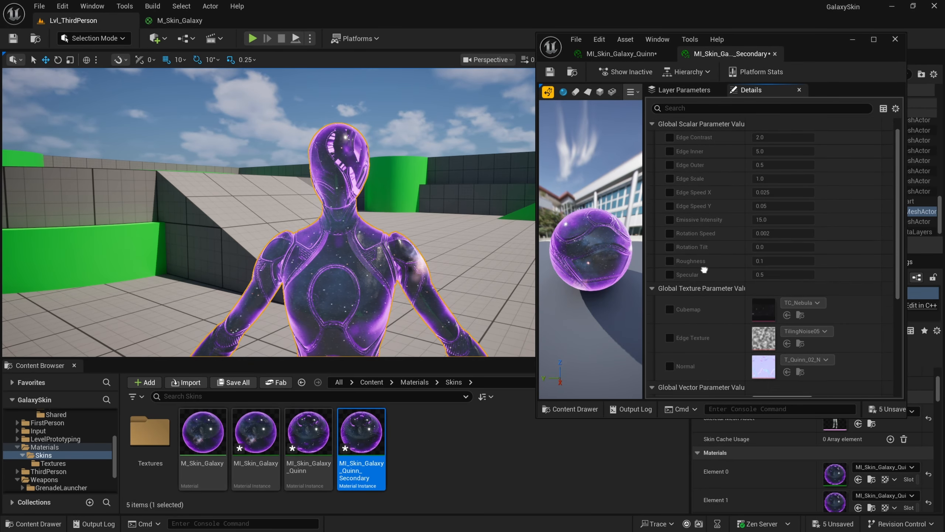
pyautogui.click(671, 360)
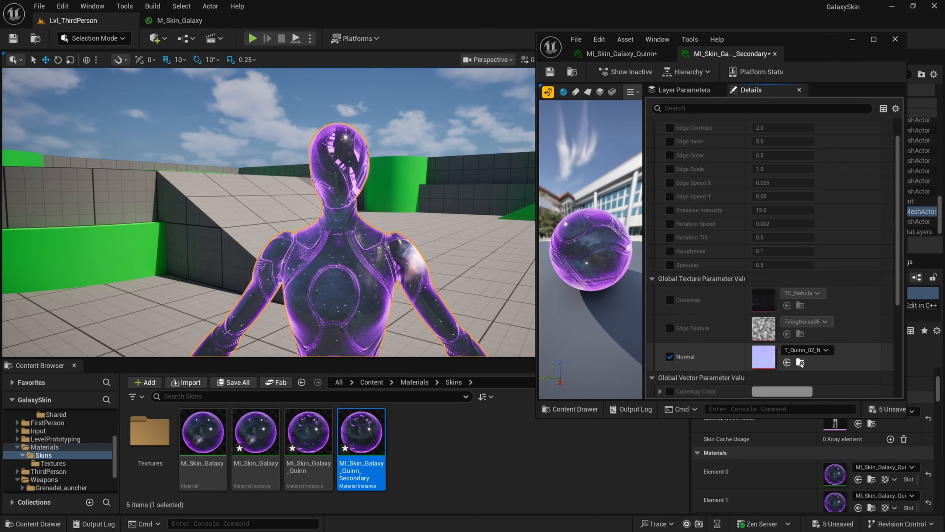
pyautogui.click(801, 363)
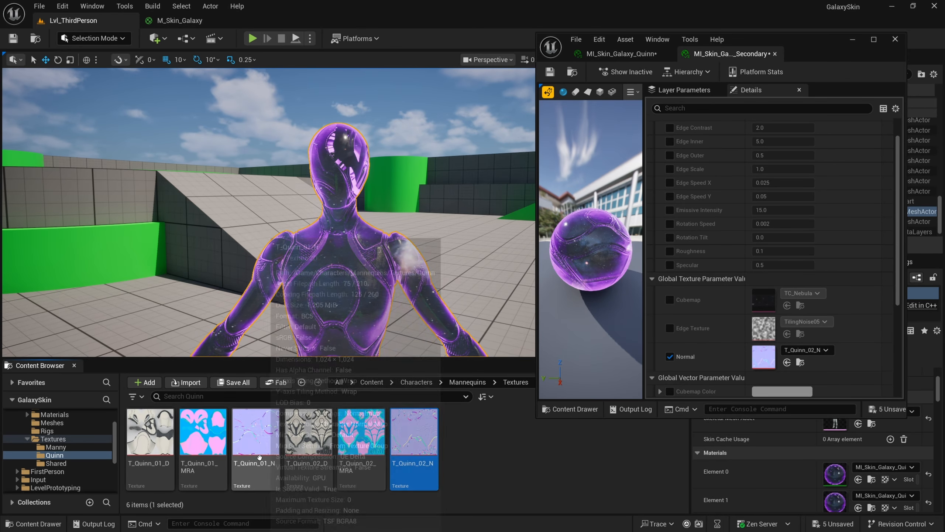
pyautogui.moveTo(260, 457); pyautogui.dragTo(766, 357)
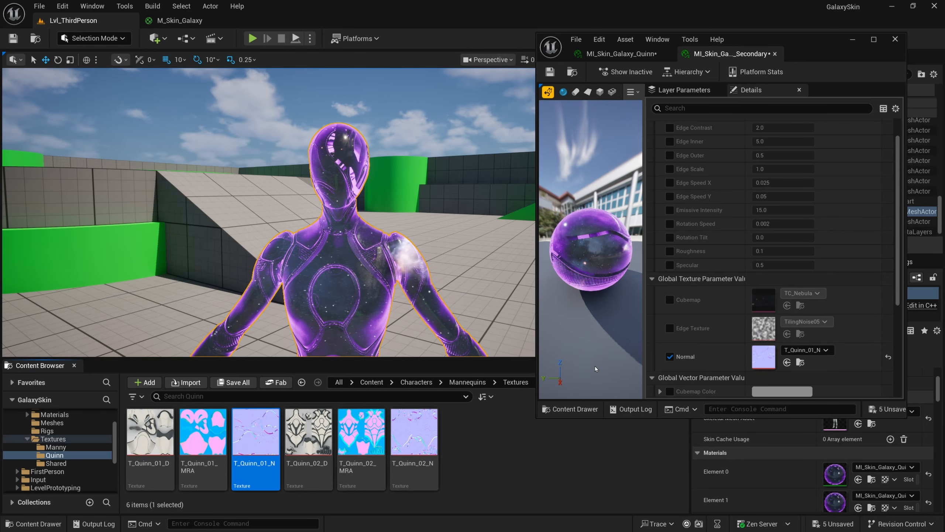
# Locate MI_Skin_Galaxy_Quinn_Secondary in the Skins folder and apply it to the mannequin's head
pyautogui.click(573, 72)
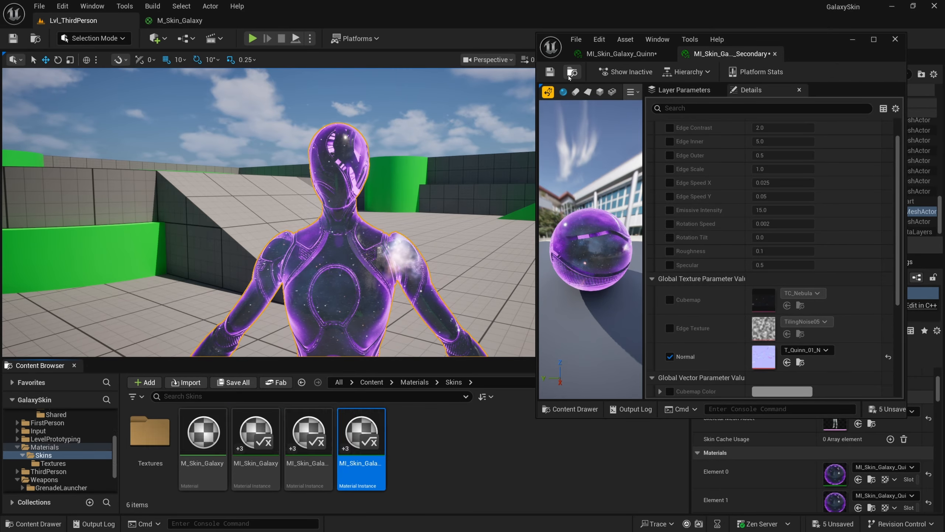
pyautogui.moveTo(361, 434); pyautogui.dragTo(335, 164)
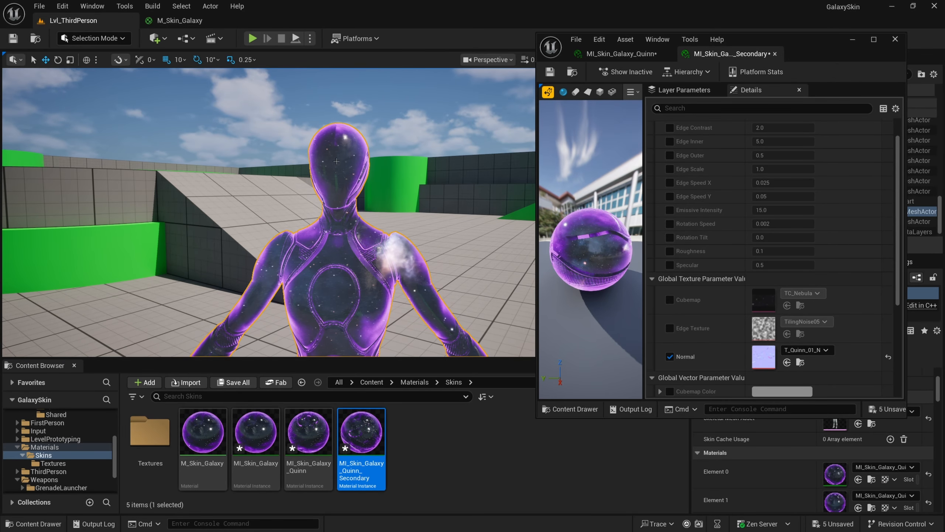
pyautogui.moveTo(335, 164); pyautogui.dragTo(319, 186, button='right')
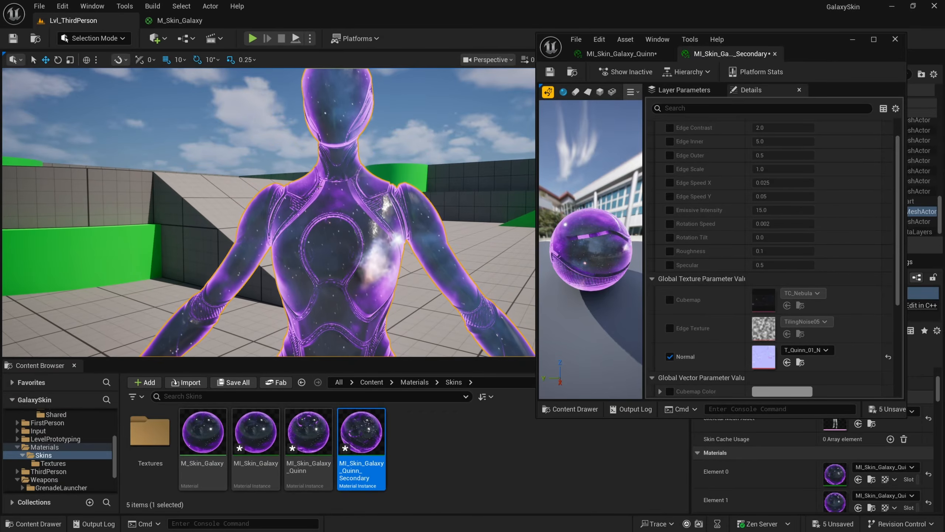
pyautogui.moveTo(326, 225)
pyautogui.mouseDown(button='right')
pyautogui.moveTo(317, 229)
pyautogui.moveTo(337, 233)
pyautogui.mouseUp(button='right')
pyautogui.moveTo(361, 439); pyautogui.dragTo(375, 306)
pyautogui.moveTo(363, 235); pyautogui.dragTo(410, 257, button='right')
pyautogui.hotkey('ctrl', 'z')
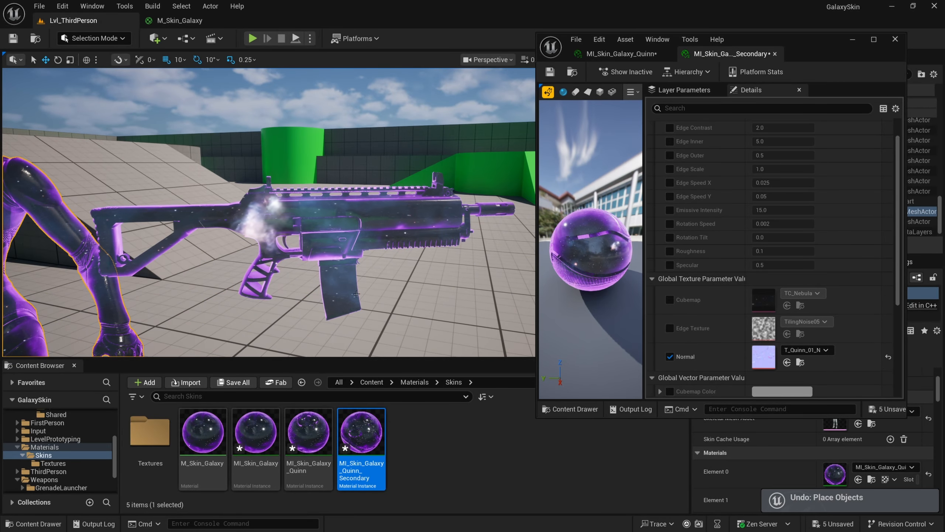
# Create a child material instance of MI_Skin_Galaxy named MI_Skin_Galaxy_Rifle and apply it to the rifle in the level
pyautogui.click(413, 451)
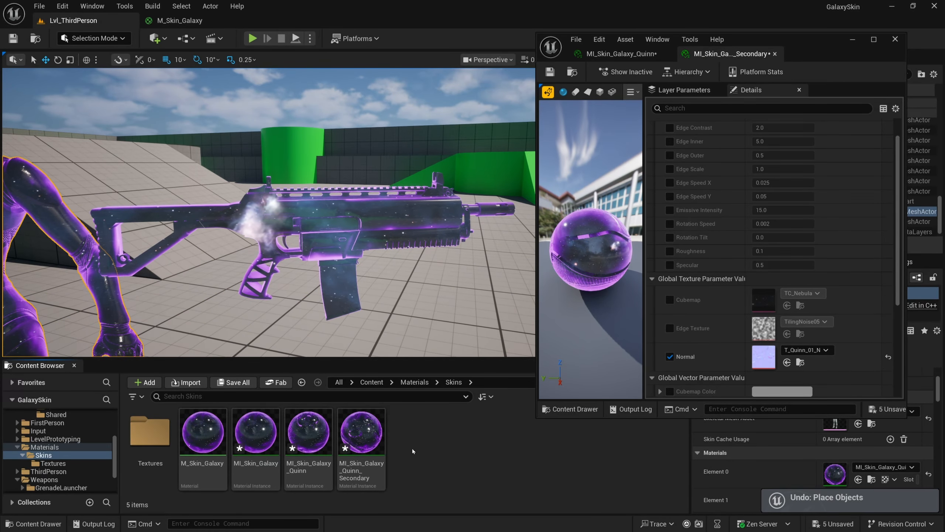
pyautogui.click(262, 477)
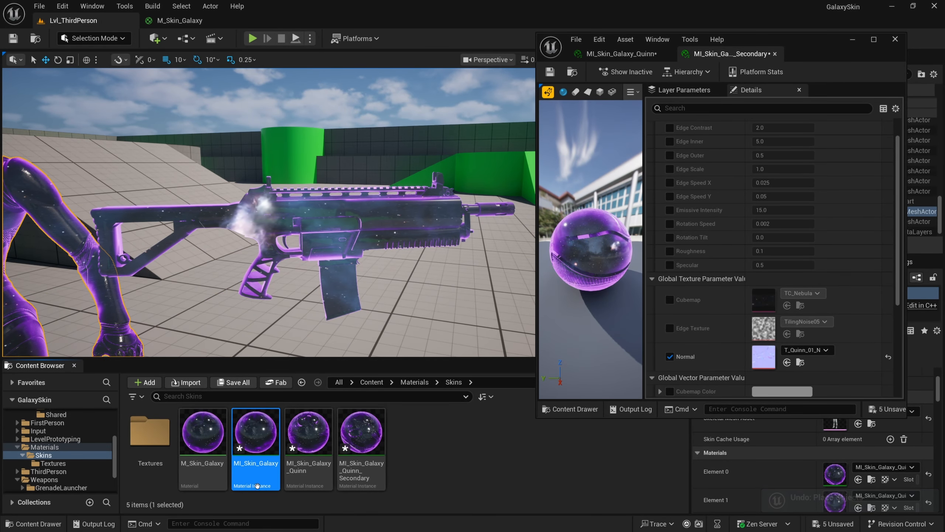
pyautogui.rightClick(264, 453)
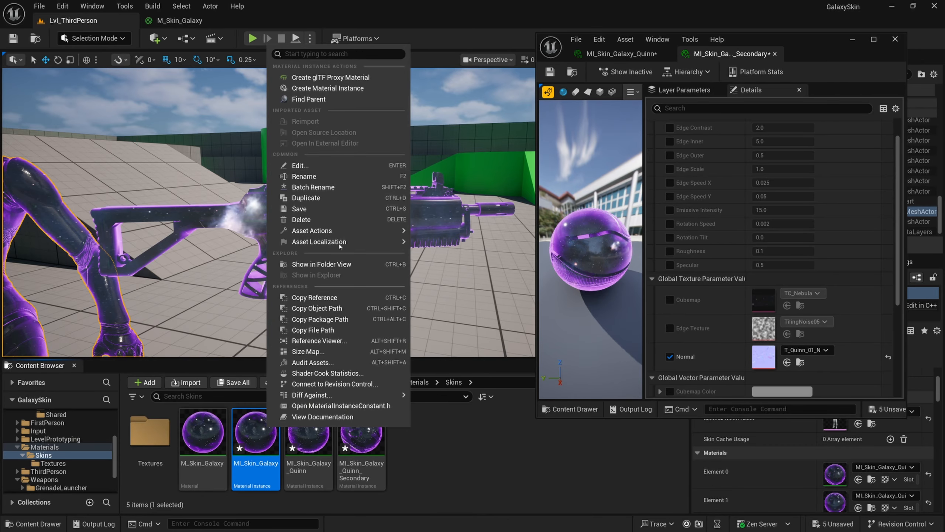
pyautogui.click(326, 91)
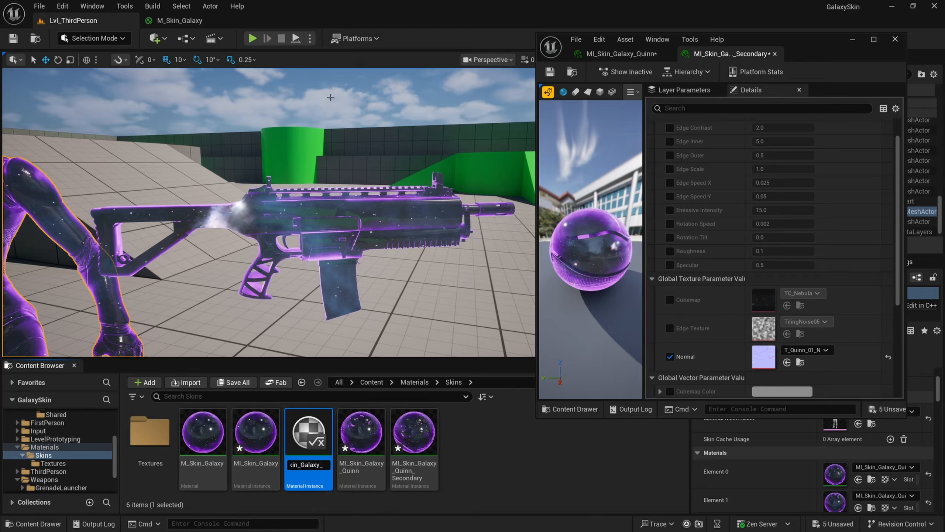
pyautogui.press('Return')
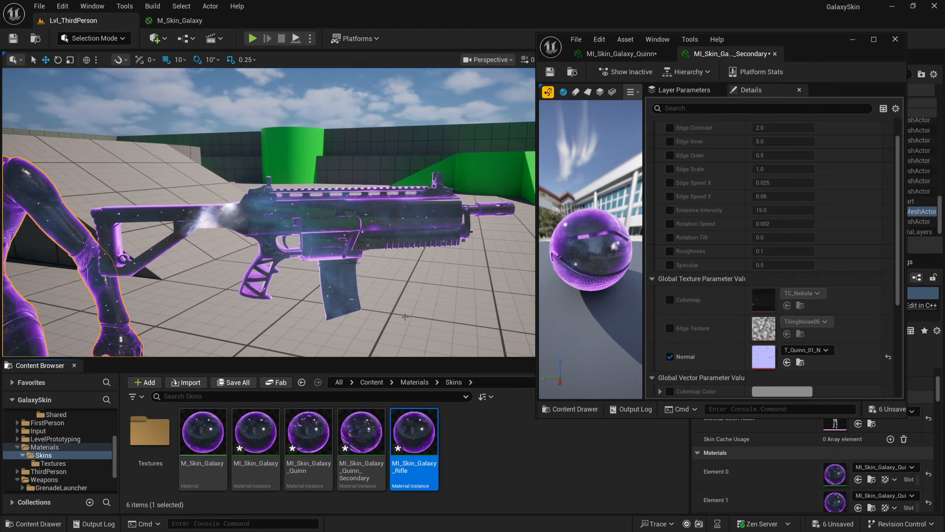
pyautogui.moveTo(421, 421); pyautogui.dragTo(390, 216)
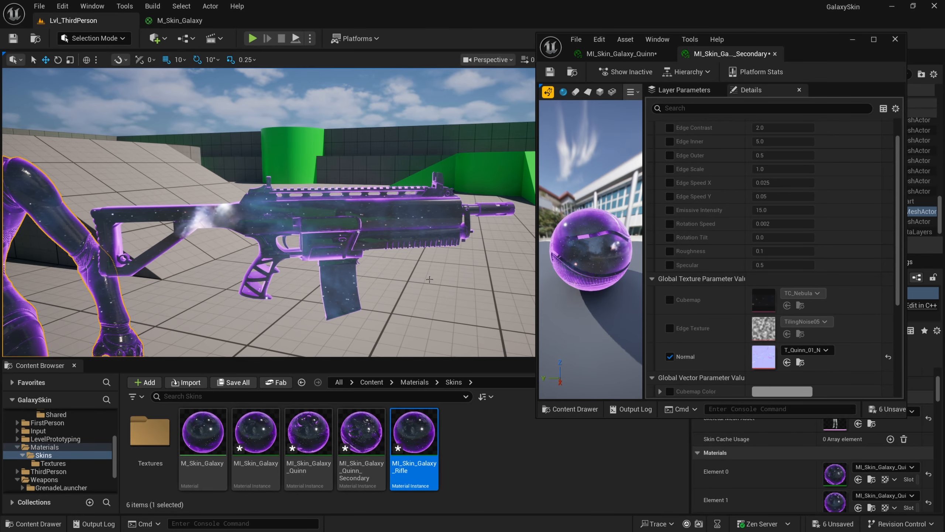
# Minimize the floating material editor, locate the SM_Rifle mesh in the content folders and open the Rifle's Textures folder
pyautogui.click(852, 39)
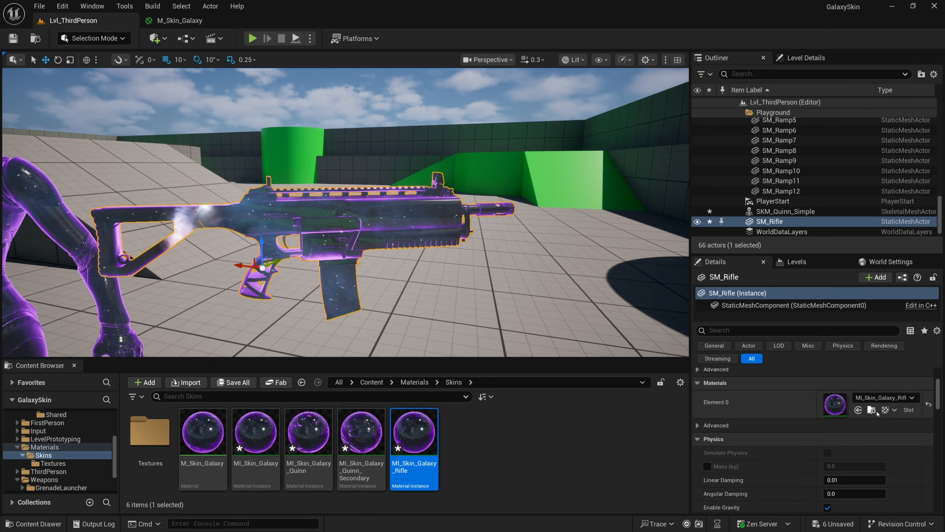
pyautogui.scroll(3, 783, 408)
pyautogui.click(872, 419)
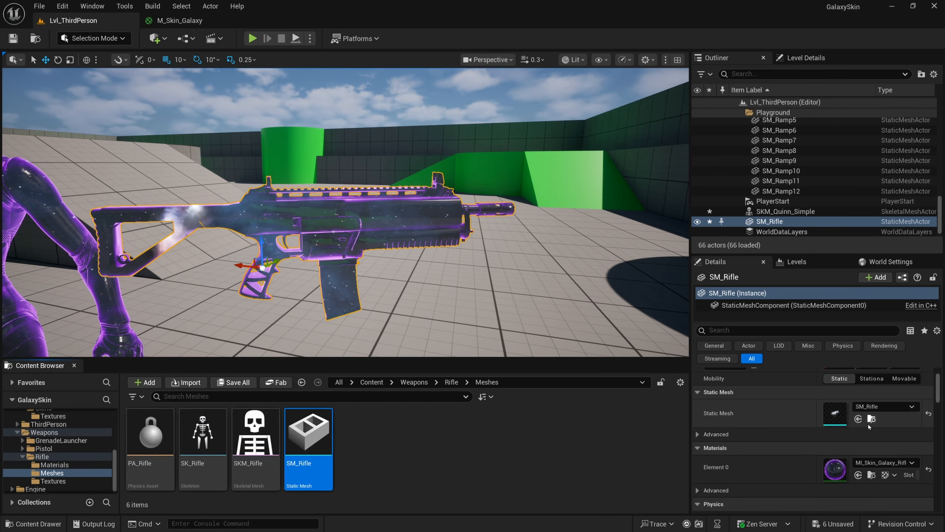
pyautogui.click(452, 382)
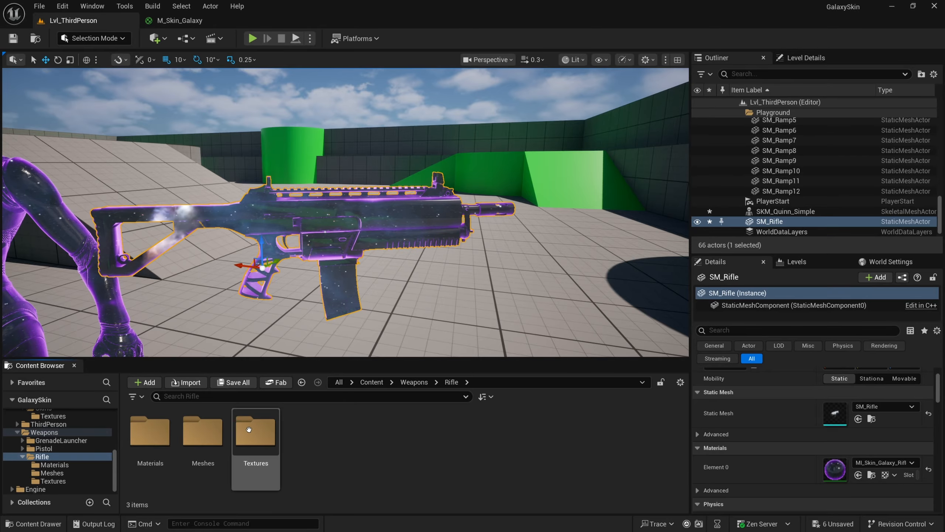
pyautogui.doubleClick(257, 440)
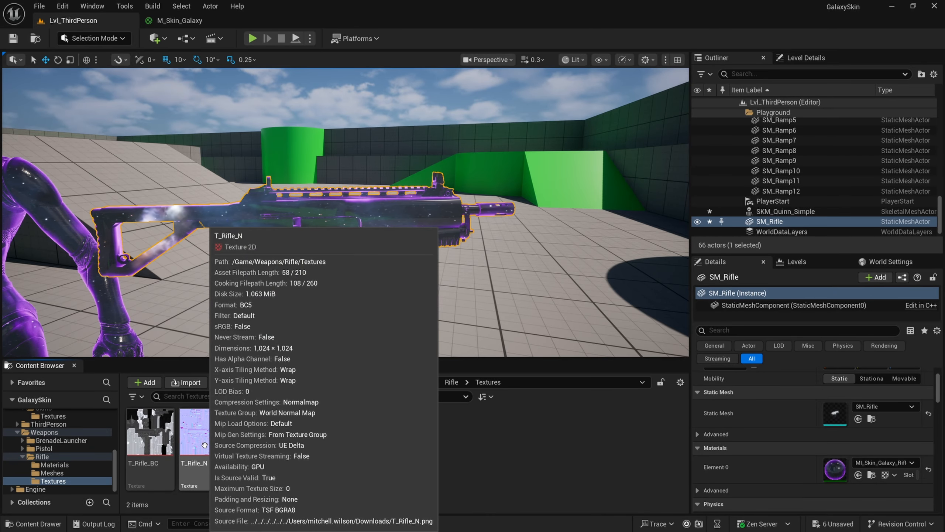
# Open the rifle's MI_Skin_Galaxy_Rifle material instance in a floating editor window placed over the Lvl_ThirdPerson level
pyautogui.doubleClick(833, 468)
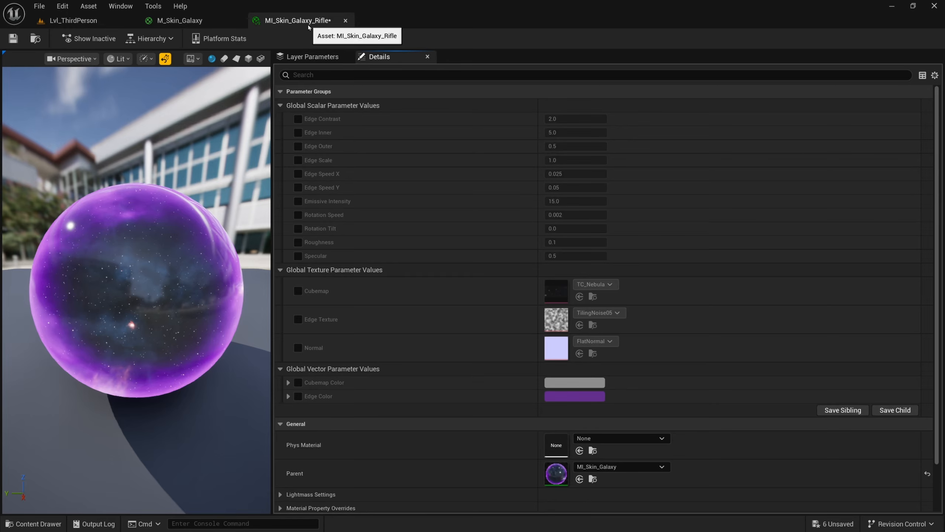
pyautogui.moveTo(308, 27); pyautogui.dragTo(578, 108)
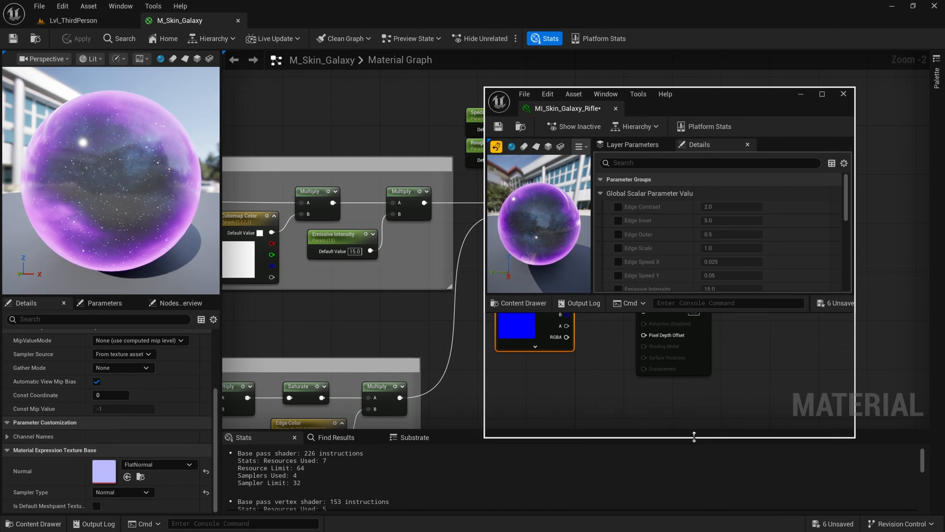
pyautogui.moveTo(694, 437); pyautogui.dragTo(694, 442)
pyautogui.click(67, 21)
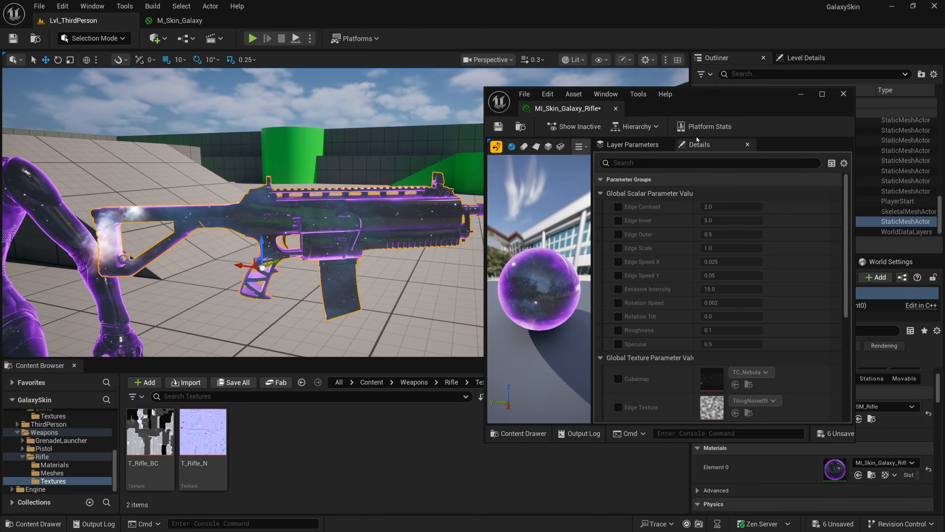
pyautogui.moveTo(697, 94); pyautogui.dragTo(704, 70)
# Enable the Normal override in MI_Skin_Galaxy_Rifle and assign the T_Rifle_N texture to it
pyautogui.scroll(-3, 683, 248)
pyautogui.click(625, 299)
pyautogui.moveTo(203, 433); pyautogui.dragTo(719, 299)
pyautogui.scroll(-2, 328, 238)
pyautogui.moveTo(335, 242); pyautogui.dragTo(335, 236, button='right')
# Reset the Normal texture to FlatNormal to compare the rifle's surface detail, and reassign T_Rifle_N
pyautogui.click(844, 300)
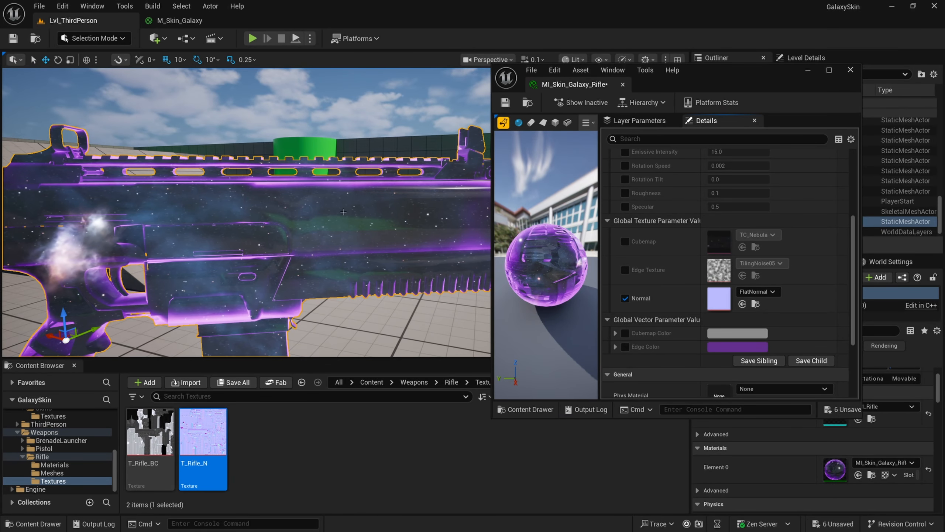
pyautogui.moveTo(199, 216); pyautogui.dragTo(372, 223, button='right')
pyautogui.press('a')
pyautogui.scroll(1, 231, 214)
pyautogui.press('d')
pyautogui.click(743, 304)
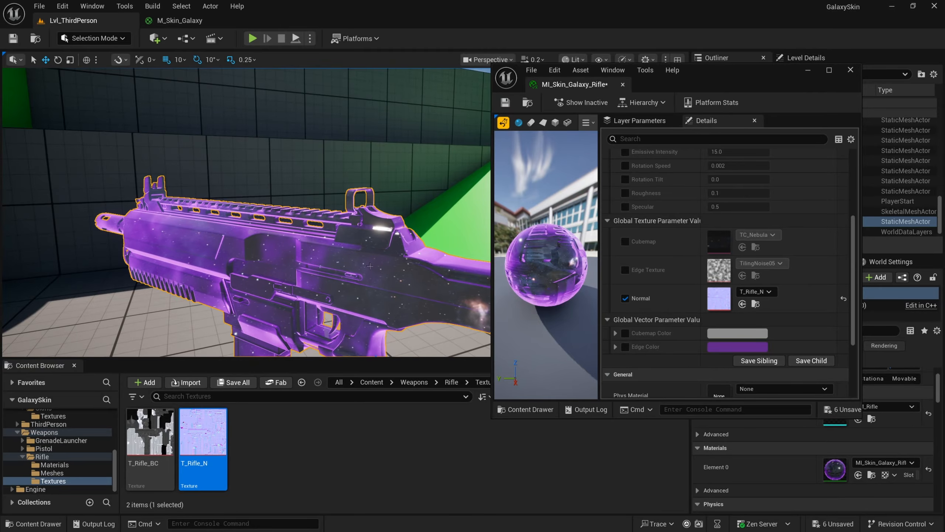
# Check the rifle beside the mannequin in the level, save MI_Skin_Galaxy_Rifle and close its editor
pyautogui.press('d')
pyautogui.moveTo(413, 257); pyautogui.dragTo(376, 254, button='right')
pyautogui.press('d')
pyautogui.press('s')
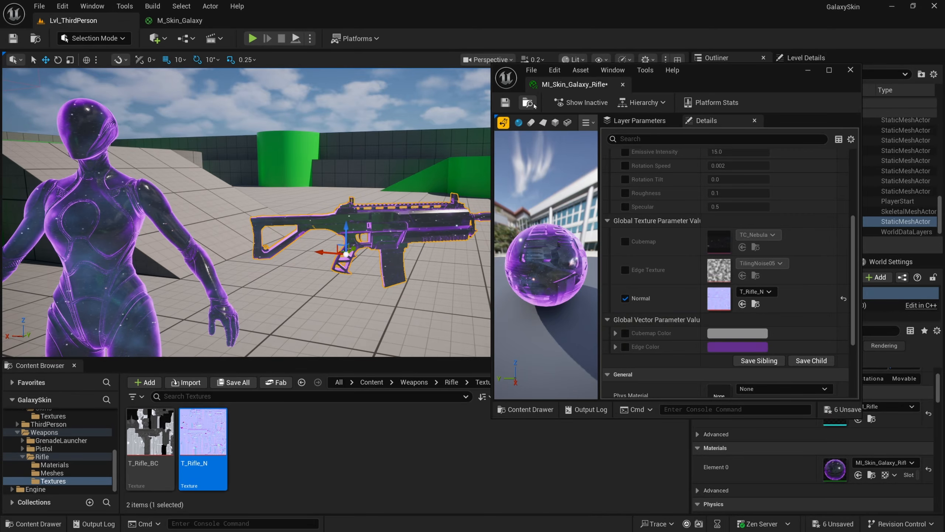
pyautogui.click(506, 103)
pyautogui.click(623, 85)
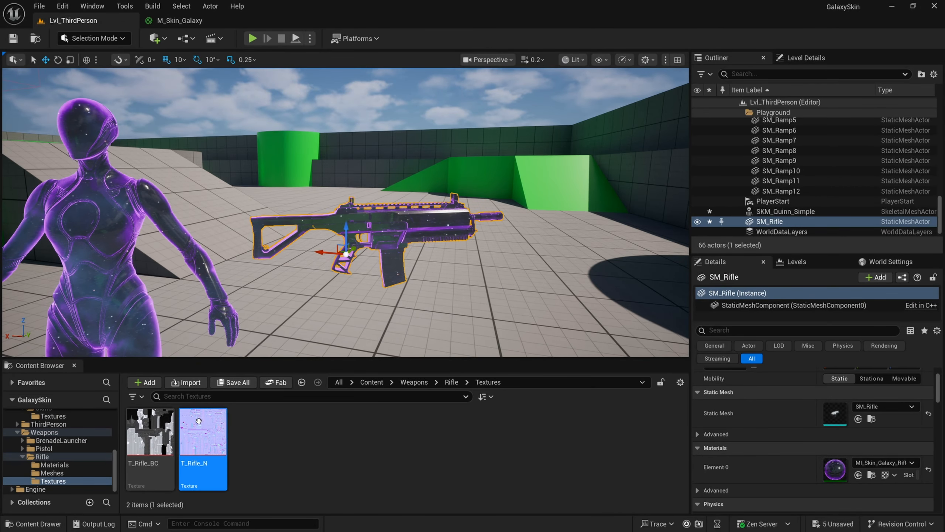
# Return to the project's Content folder and open its Materials folder
pyautogui.click(371, 382)
pyautogui.doubleClick(359, 452)
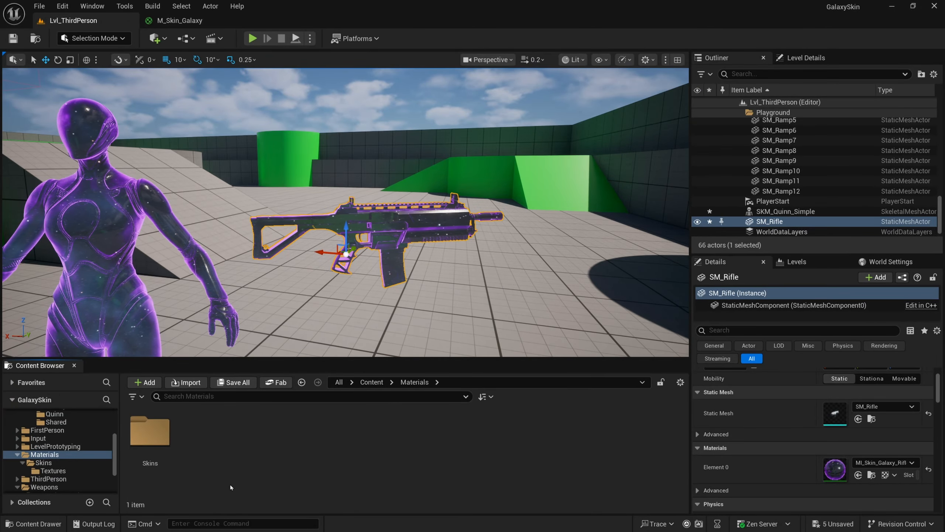